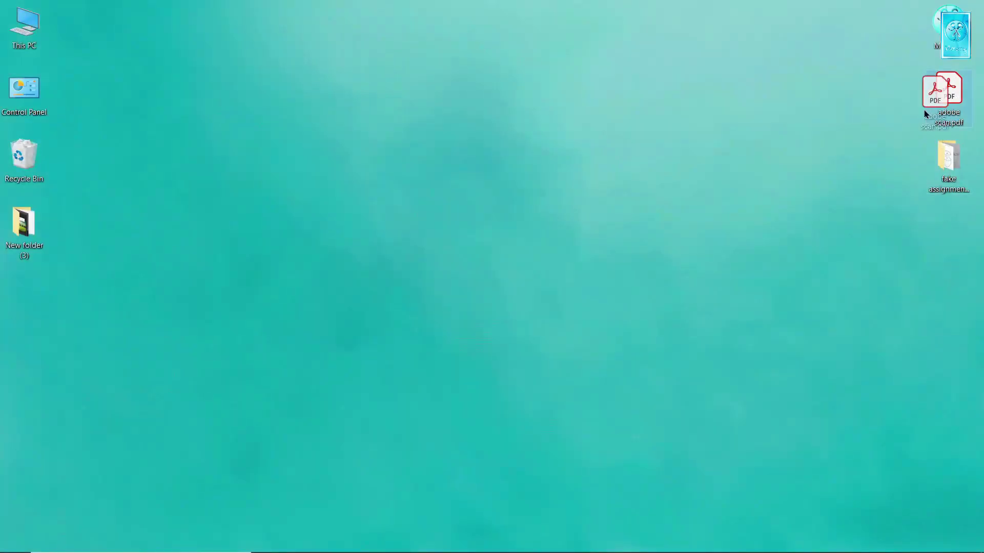
# Step: Move adobe scan.pdf to mid-desktop and rename it to 'smart assignment'
pyautogui.moveTo(925, 114); pyautogui.dragTo(608, 202)
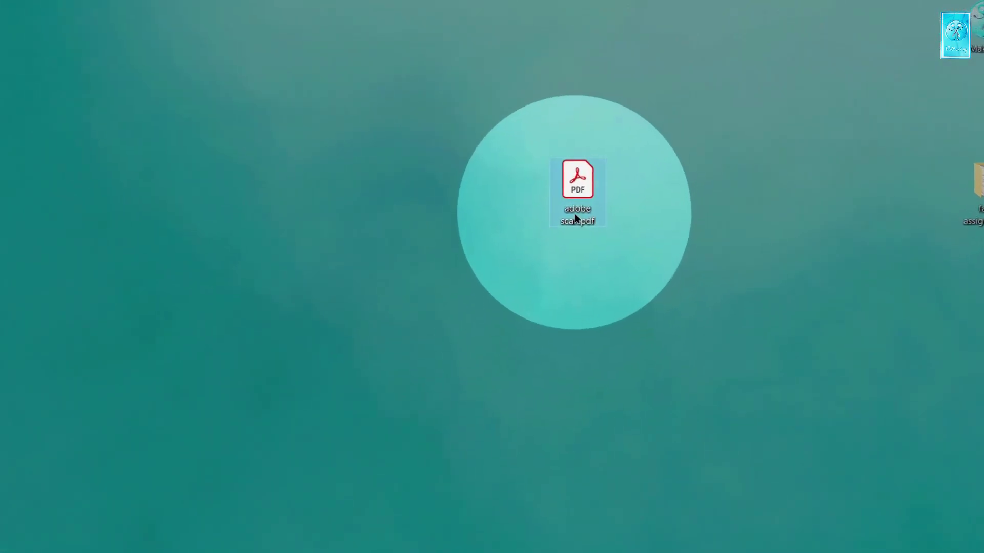
pyautogui.click(538, 254)
pyautogui.write('fake as')
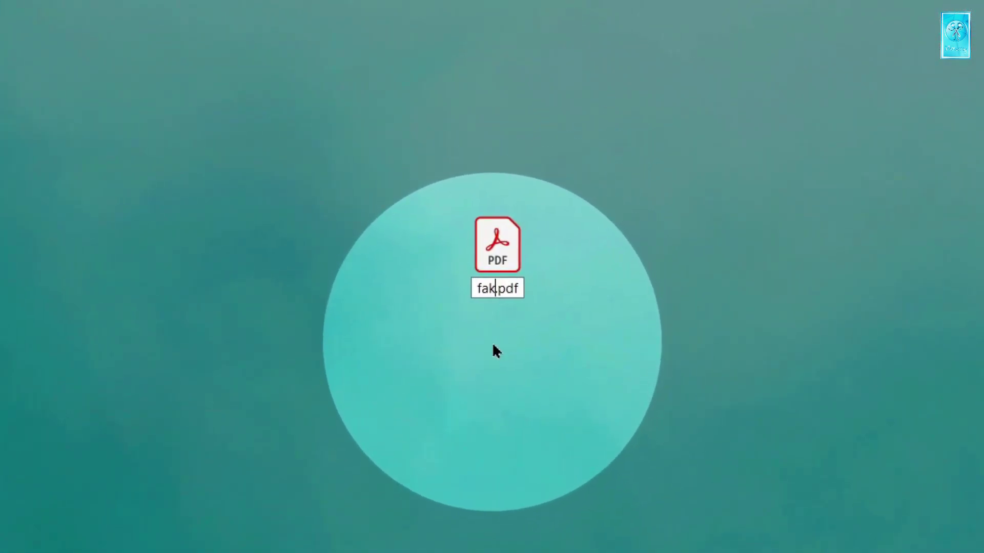
pyautogui.press('BackSpace')
pyautogui.press('BackSpace')
pyautogui.press('BackSpace')
pyautogui.press('BackSpace')
pyautogui.press('BackSpace')
pyautogui.press('BackSpace')
pyautogui.press('BackSpace')
pyautogui.write('smart assig')
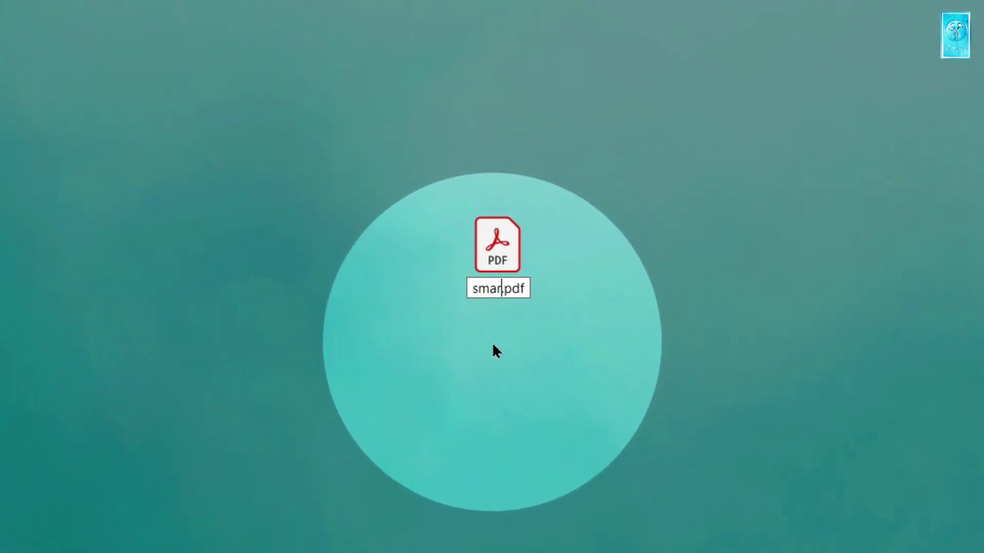
pyautogui.write('nment')
pyautogui.press('Return')
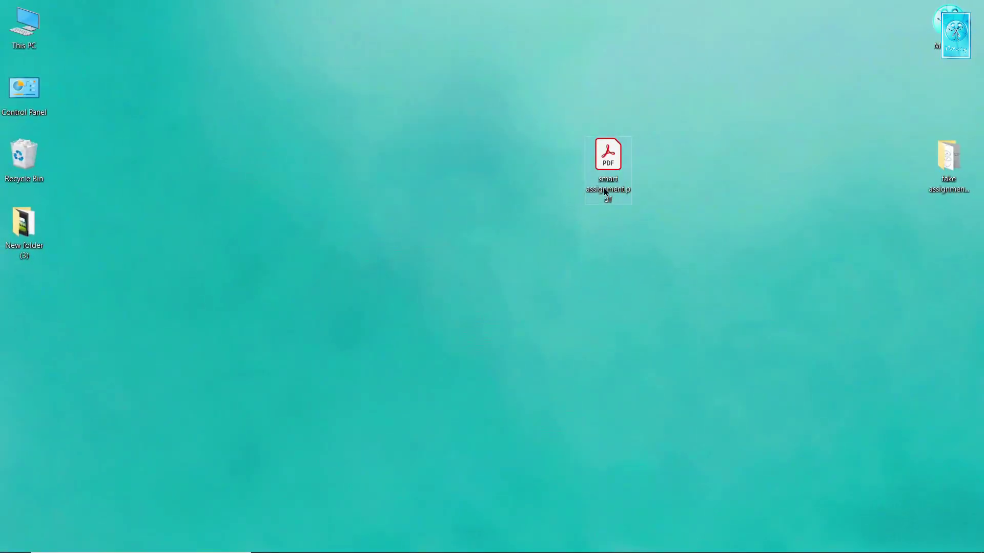
# Step: Open smart assignment.pdf at Fit One Full Page and add a text box below the top rule
pyautogui.doubleClick(606, 172)
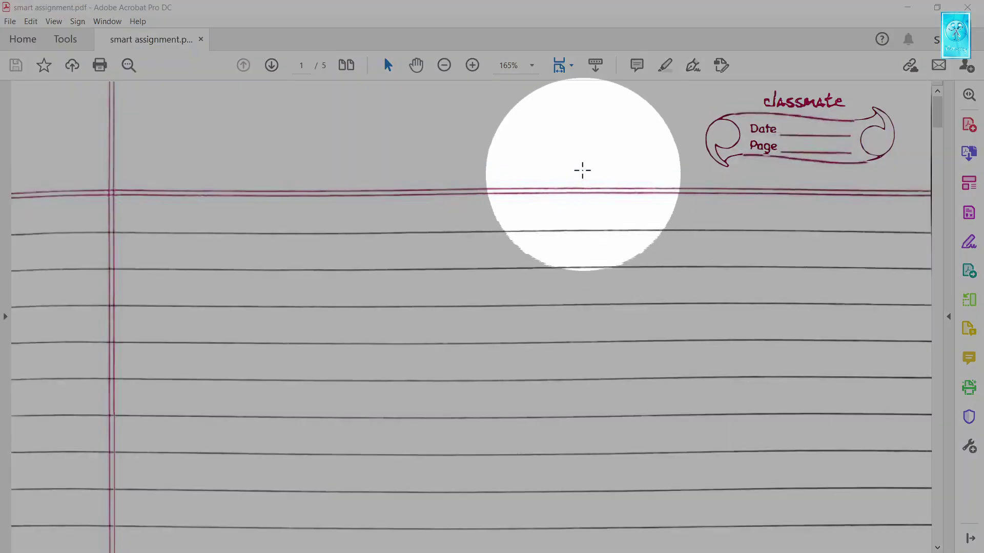
pyautogui.click(569, 70)
pyautogui.click(572, 99)
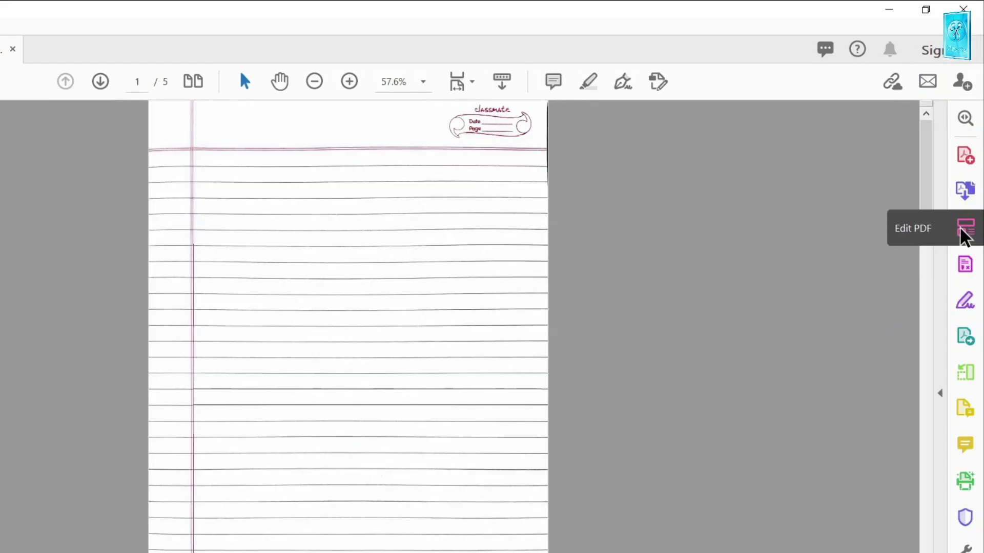
pyautogui.click(958, 233)
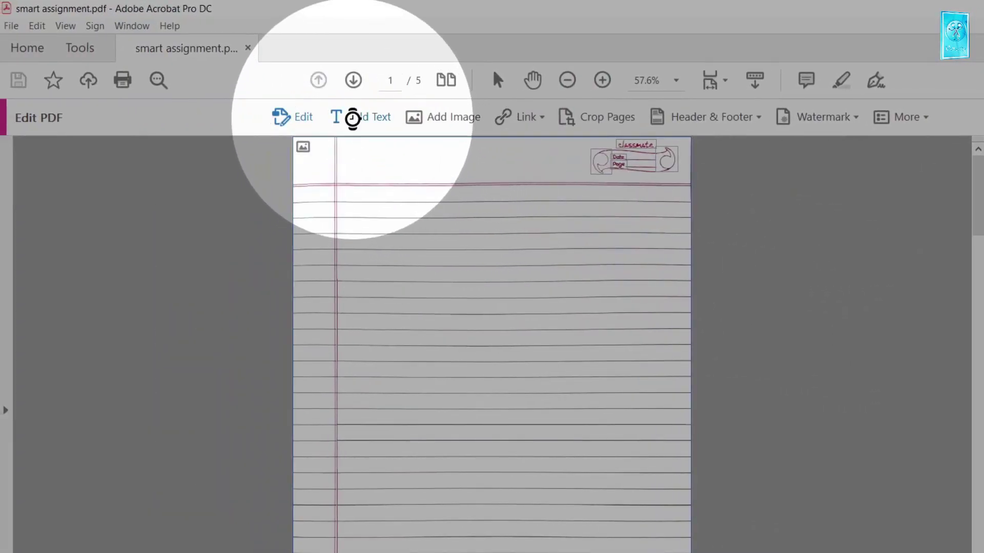
pyautogui.click(354, 123)
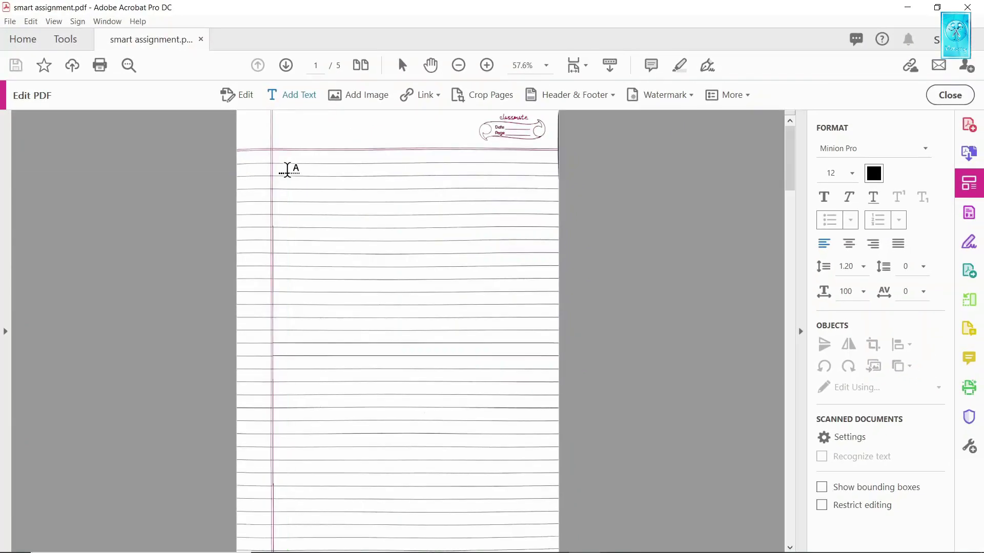
pyautogui.click(287, 170)
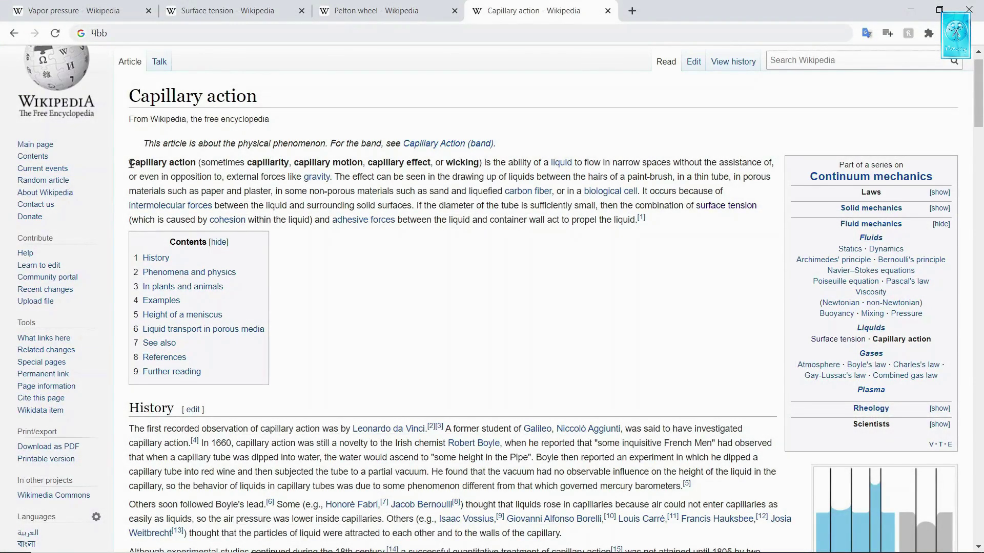
# Step: Copy the opening paragraph of the Capillary action article in Chrome
pyautogui.moveTo(131, 163); pyautogui.dragTo(652, 222)
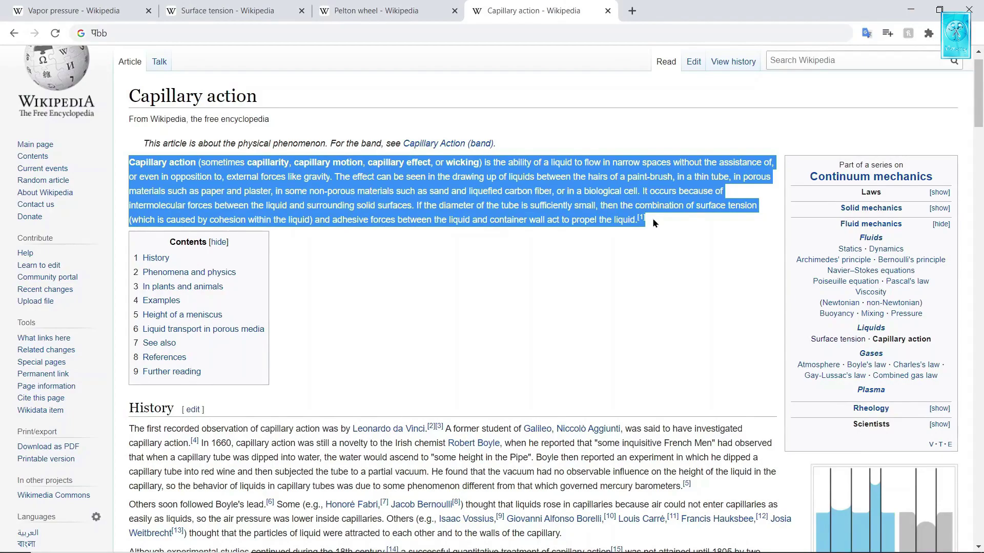
pyautogui.rightClick(643, 206)
pyautogui.click(647, 216)
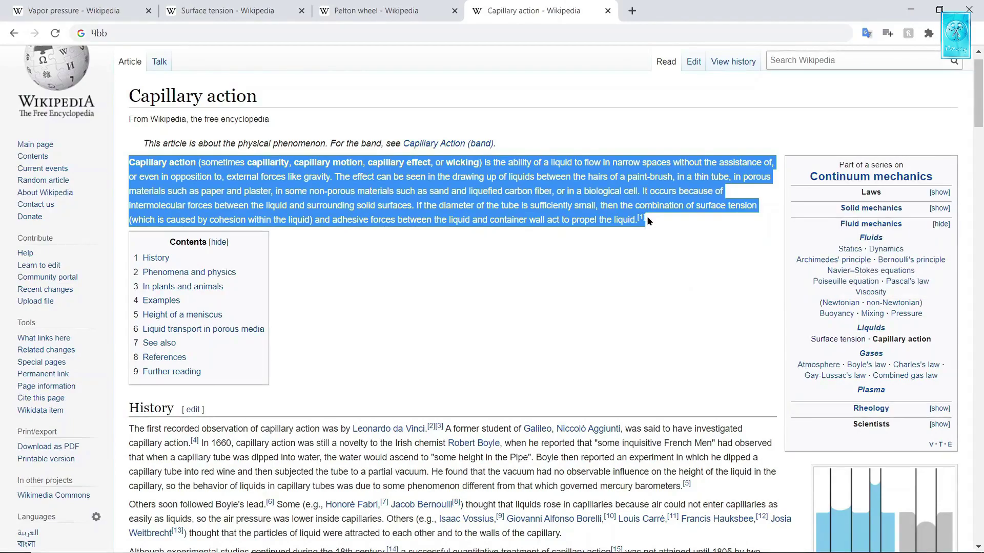
pyautogui.hotkey('alt', 'Tab')
# Step: Paste the Capillary action paragraph into the text box and set all its text to 22 pt
pyautogui.click(297, 176)
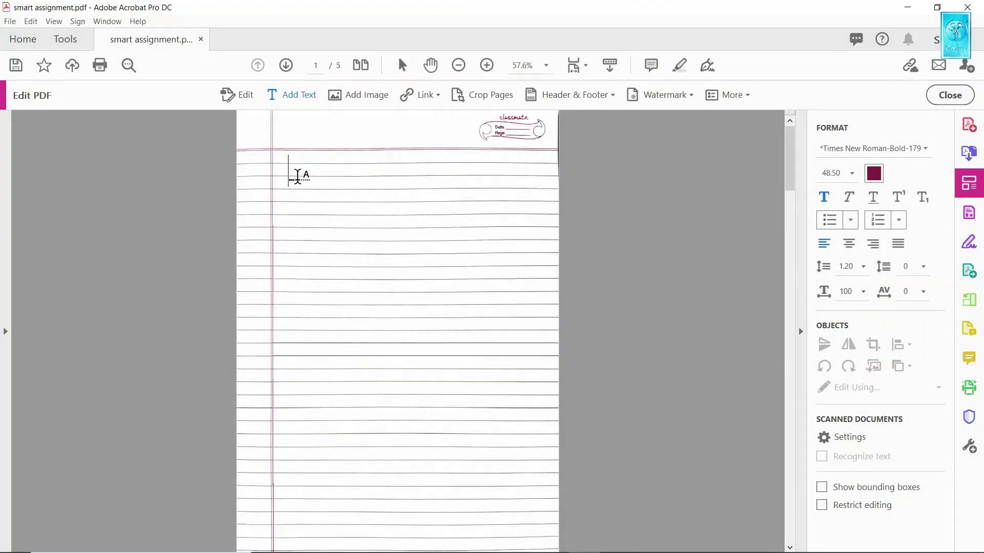
pyautogui.hotkey('ctrl', 'v')
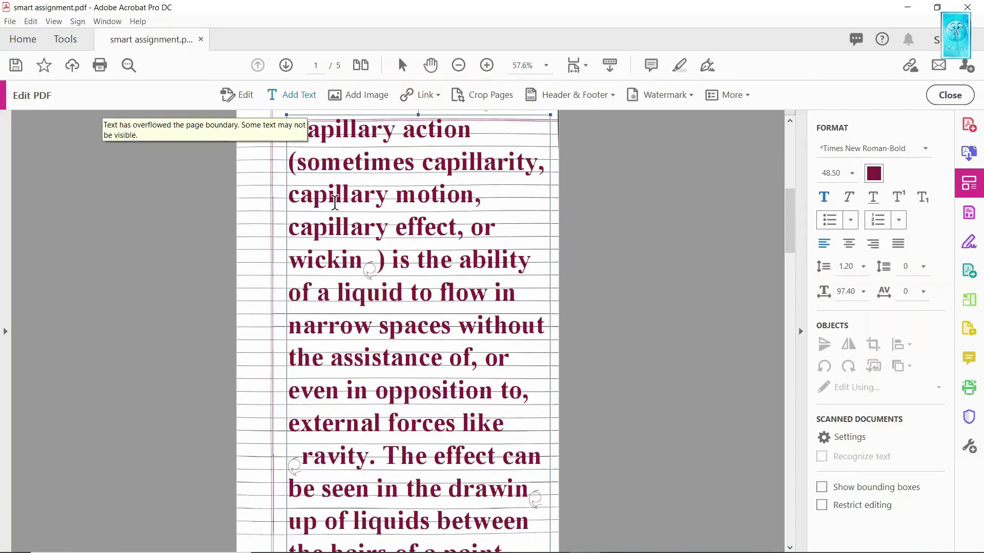
pyautogui.click(335, 199)
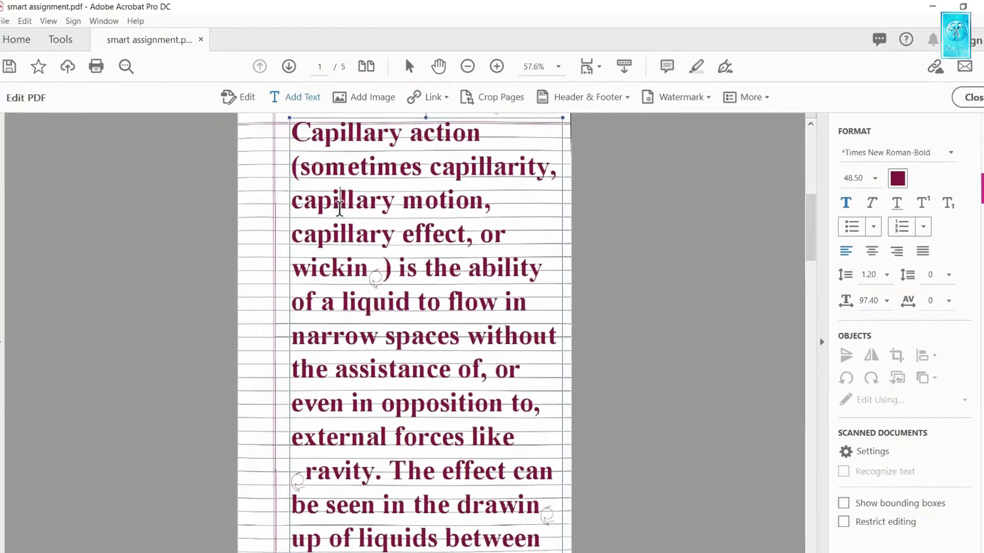
pyautogui.rightClick(339, 205)
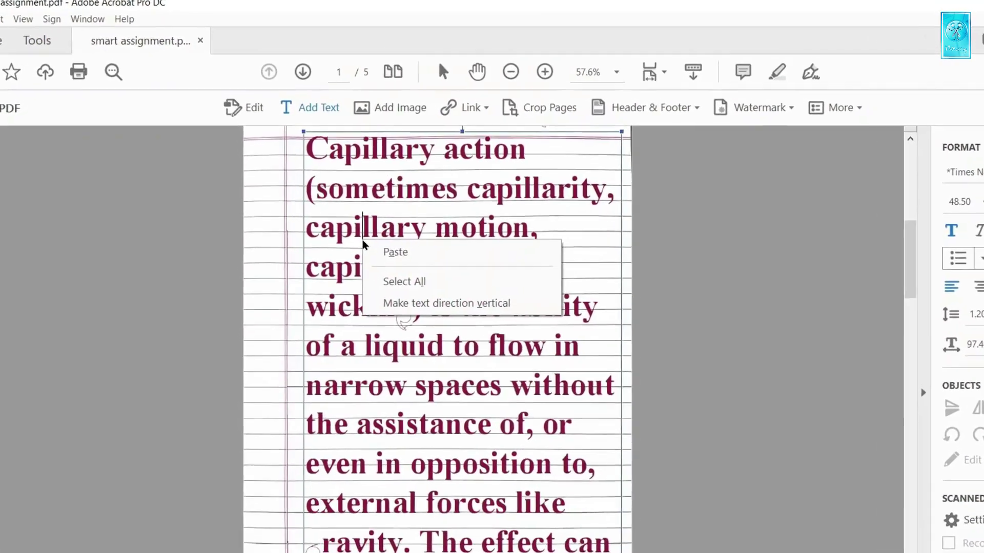
pyautogui.click(357, 243)
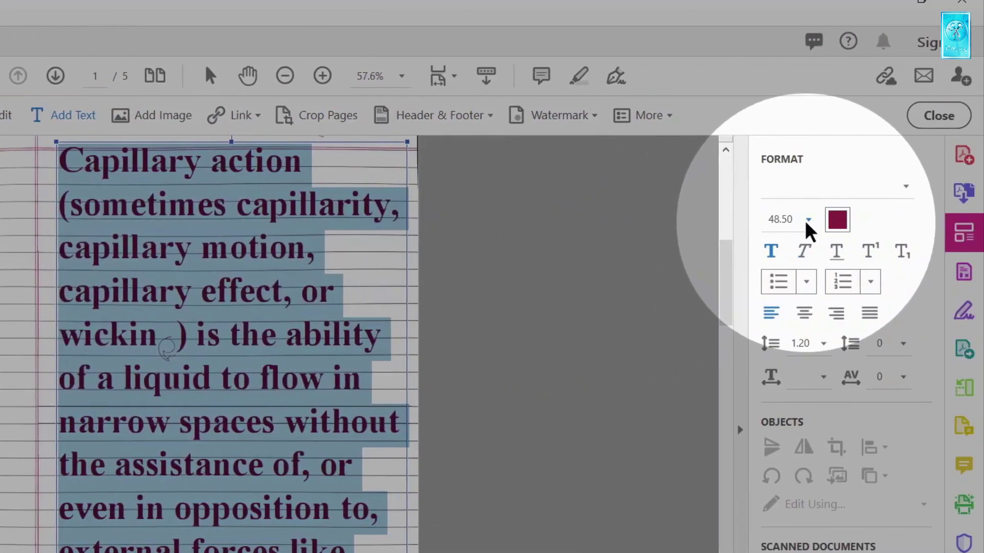
pyautogui.click(808, 221)
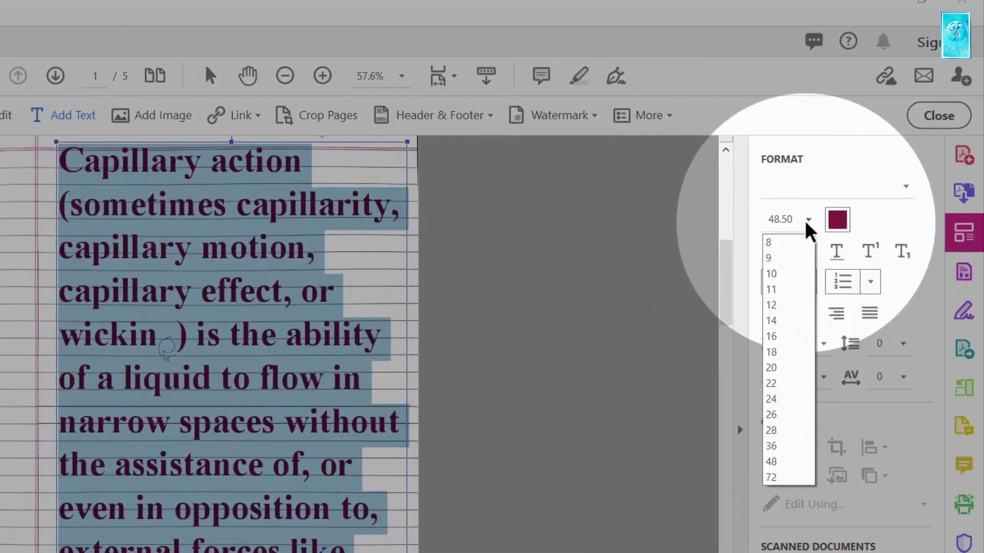
pyautogui.click(791, 383)
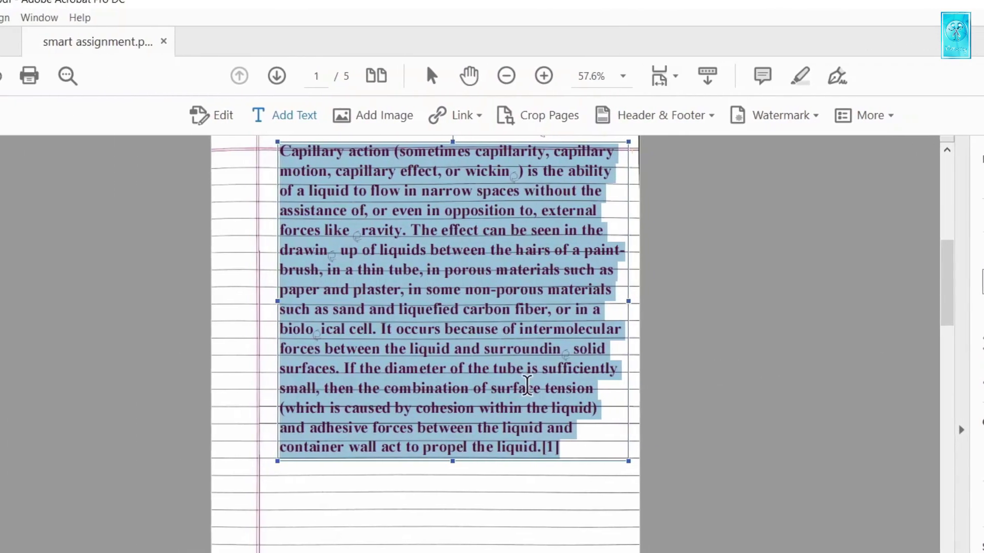
# Step: Apply the Pp Fonts Makeitzy handwriting font to the pasted paragraph
pyautogui.scroll(1, 505, 371)
pyautogui.scroll(-1, 513, 390)
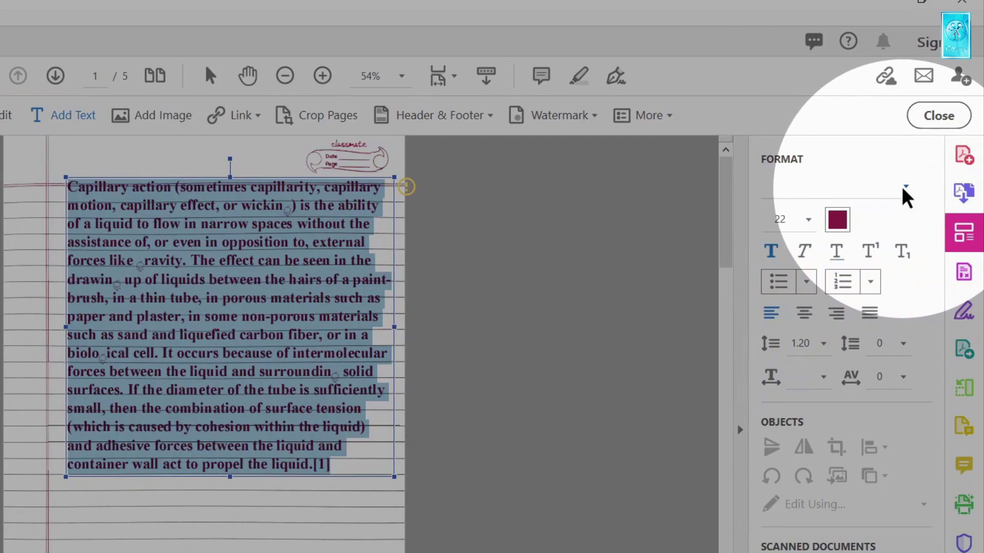
pyautogui.click(904, 194)
pyautogui.scroll(-8, 814, 360)
pyautogui.scroll(-20, 815, 360)
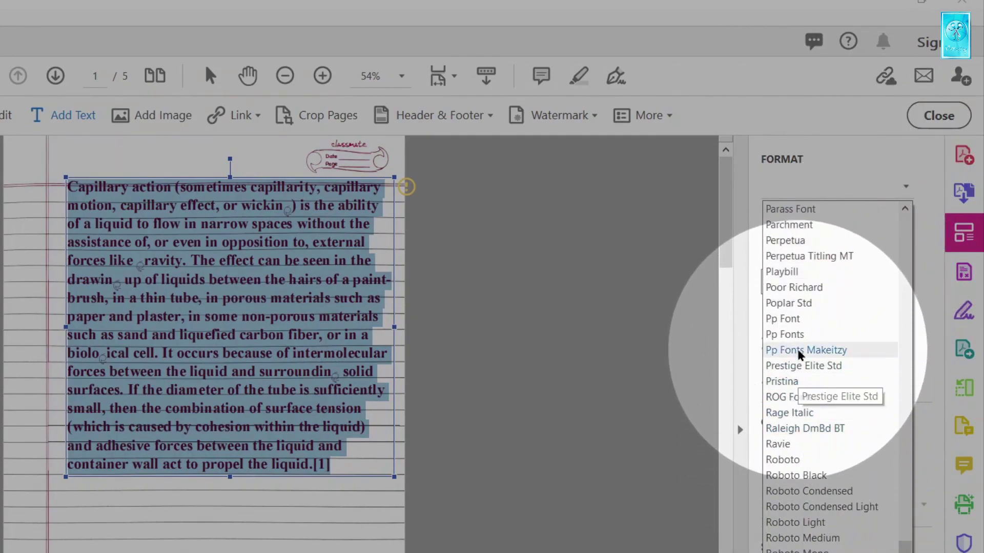
pyautogui.click(800, 353)
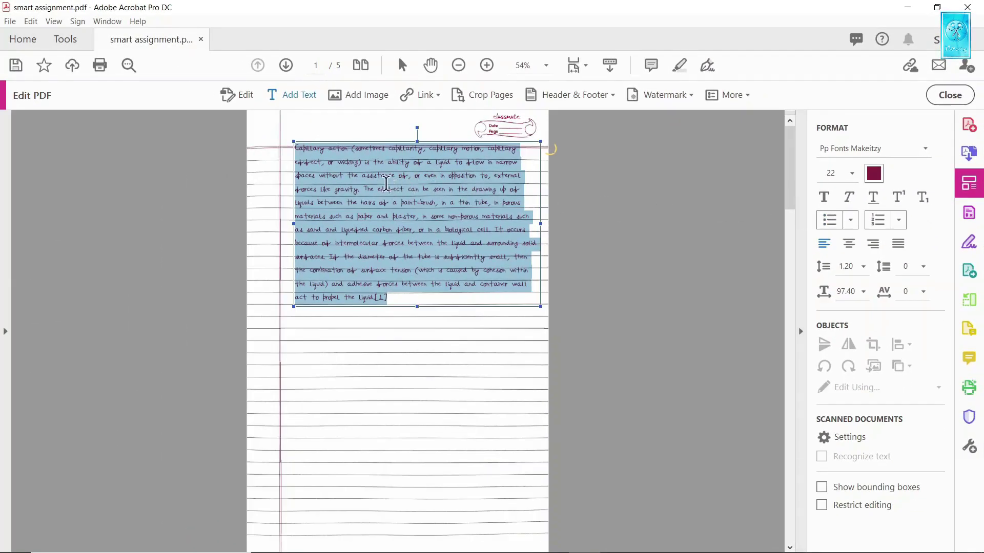
# Step: Move the paragraph down onto the ruled lines and set its line spacing to 1.04
pyautogui.scroll(4, 381, 189)
pyautogui.scroll(3, 312, 200)
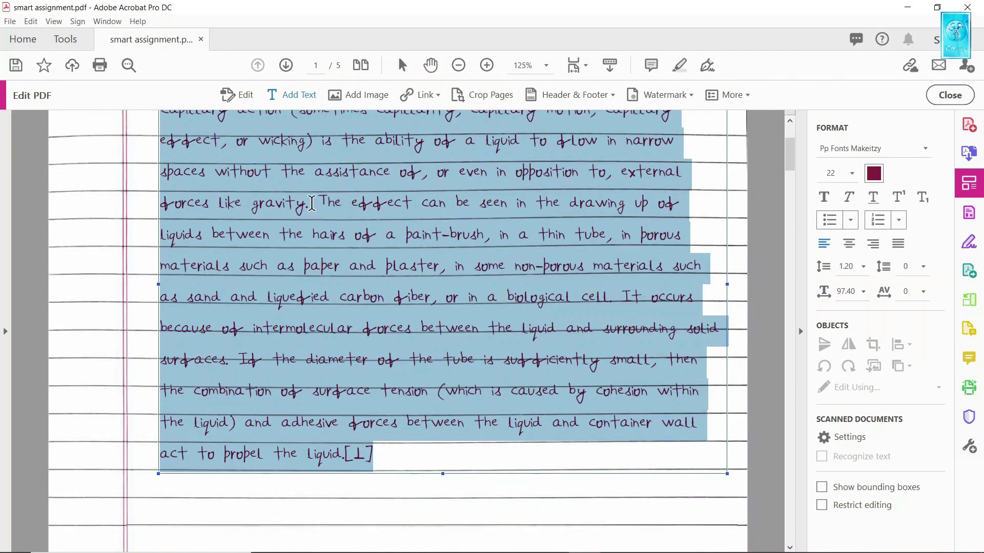
pyautogui.moveTo(321, 141); pyautogui.dragTo(291, 218)
pyautogui.scroll(-3, 302, 240)
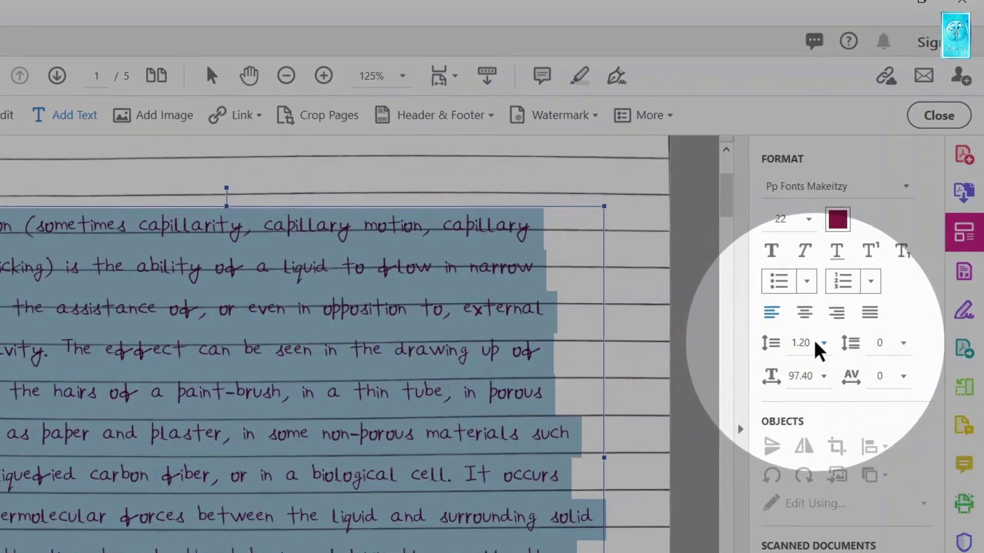
pyautogui.click(860, 268)
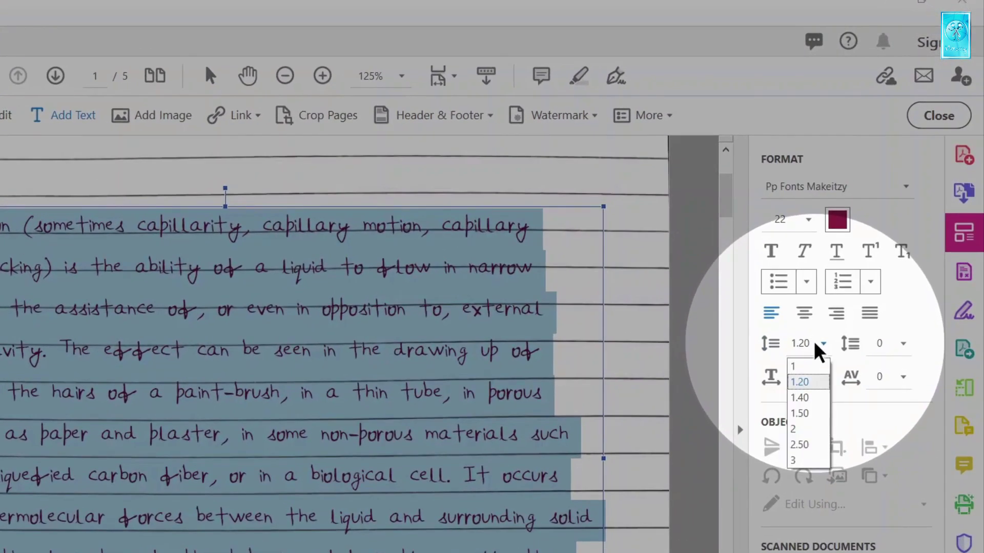
pyautogui.click(793, 344)
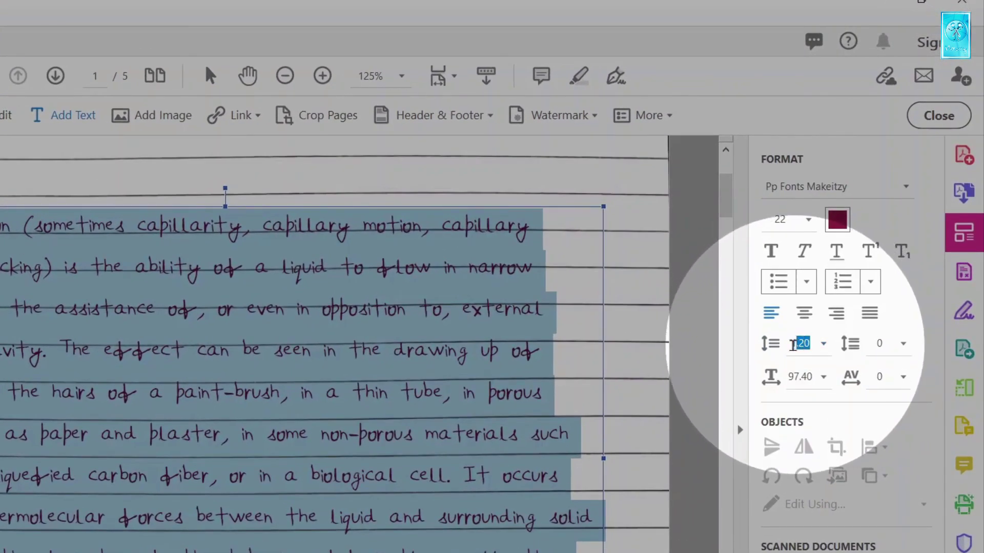
pyautogui.write('1')
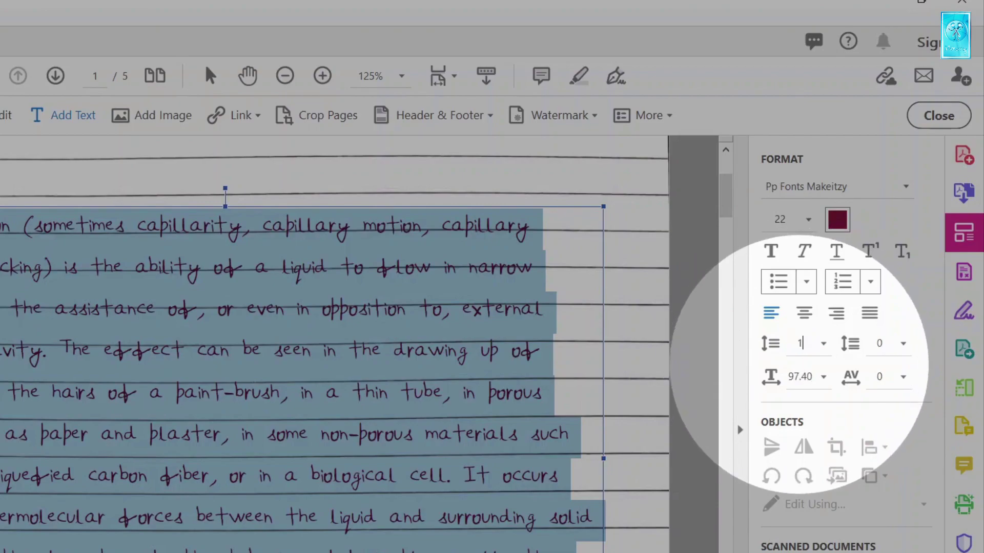
pyautogui.write('.04')
pyautogui.press('Return')
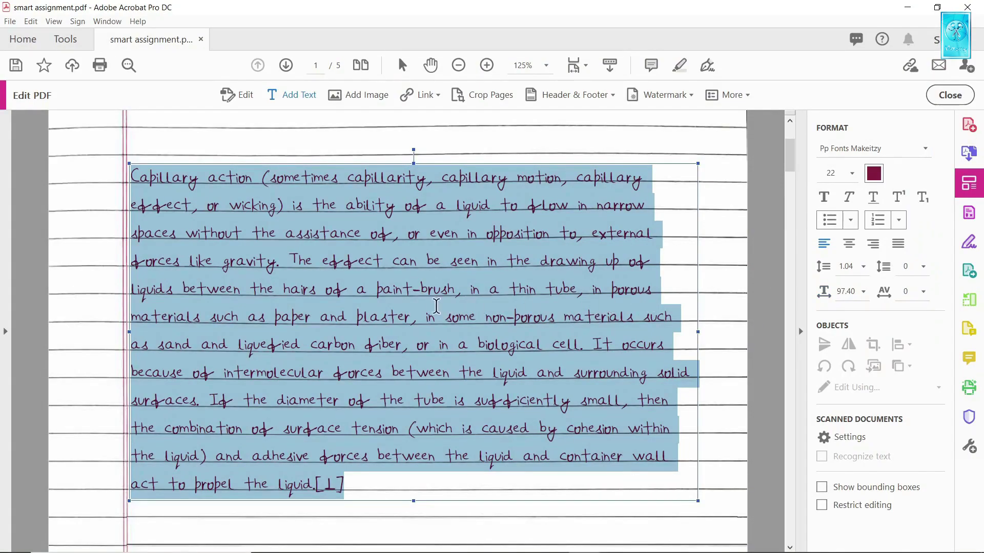
# Step: Copy the two paragraphs under Examples from the Wikipedia article
pyautogui.scroll(-3, 385, 313)
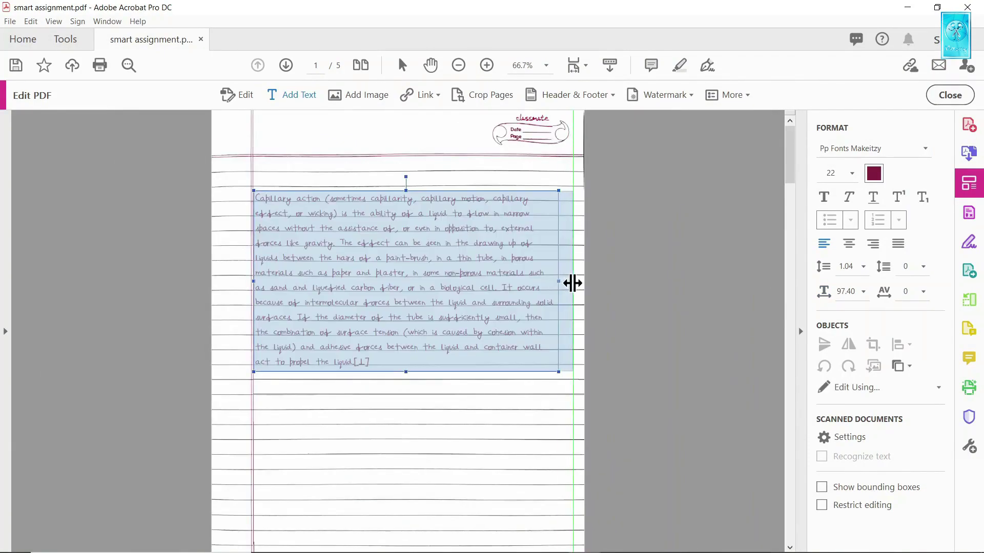
pyautogui.scroll(-2, 410, 303)
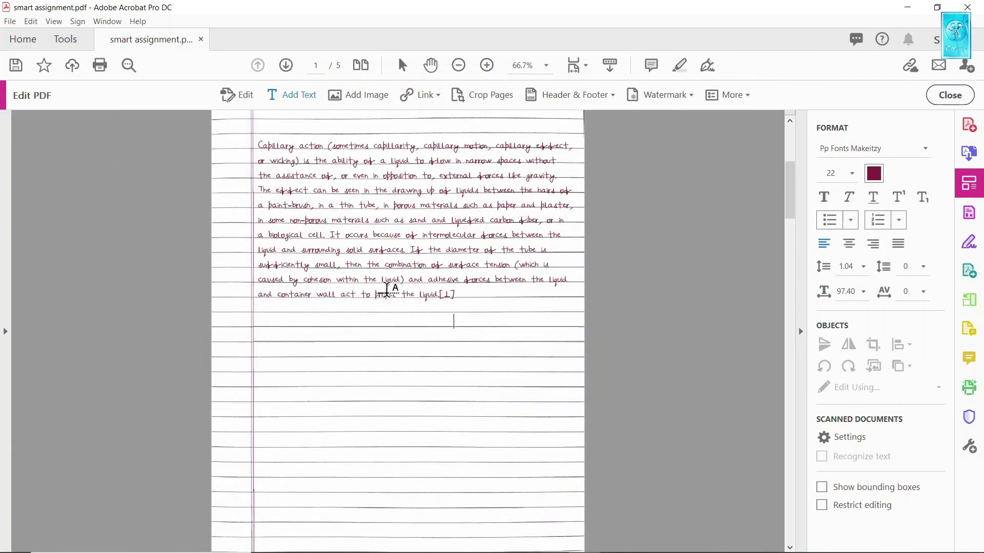
pyautogui.hotkey('alt', 'Tab')
pyautogui.moveTo(128, 243); pyautogui.dragTo(547, 291)
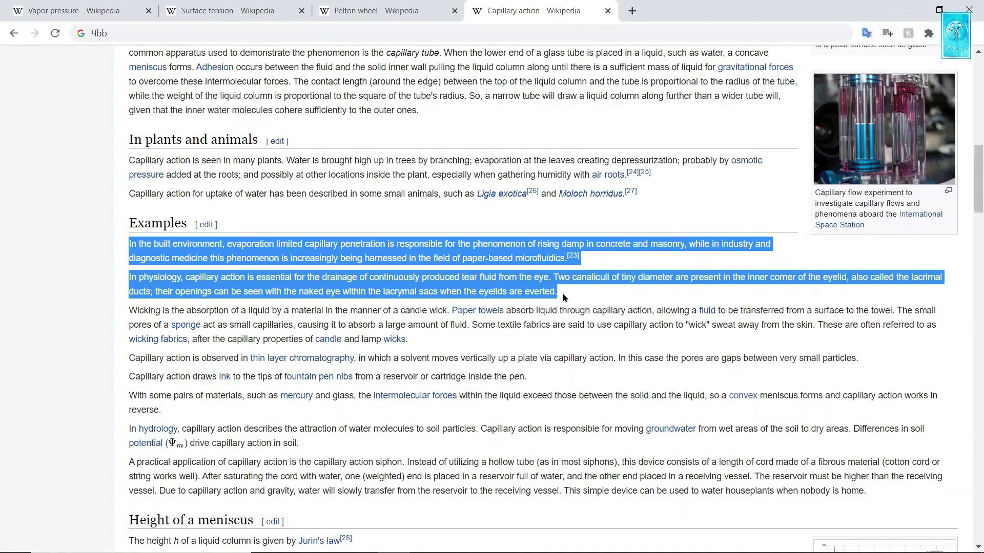
pyautogui.rightClick(546, 291)
pyautogui.click(578, 295)
pyautogui.hotkey('alt', 'Tab')
# Step: Paste the two Examples paragraphs below the first and narrow their text box to reflow
pyautogui.rightClick(266, 334)
pyautogui.click(292, 346)
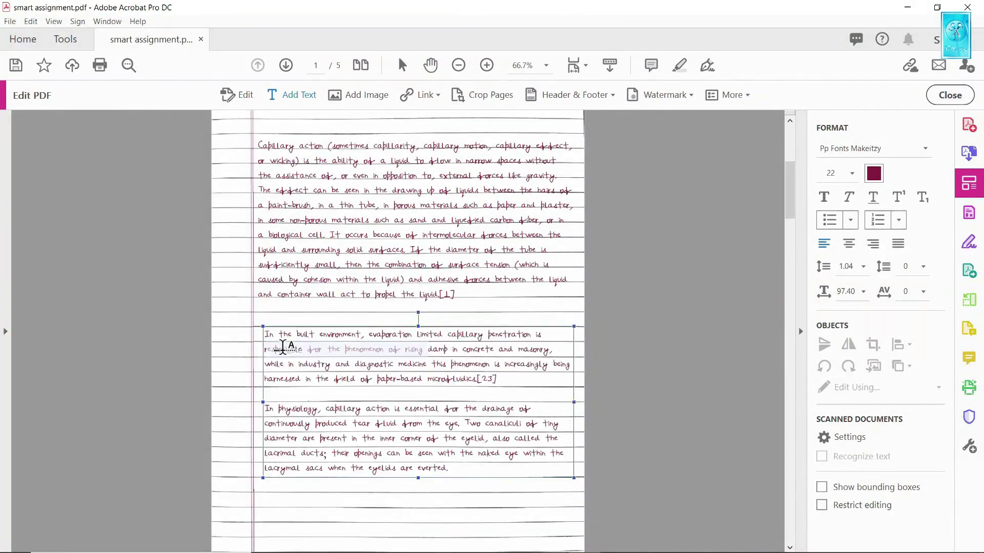
pyautogui.scroll(2, 314, 342)
pyautogui.moveTo(655, 411); pyautogui.dragTo(424, 409)
pyautogui.scroll(-3, 406, 335)
pyautogui.scroll(1, 384, 308)
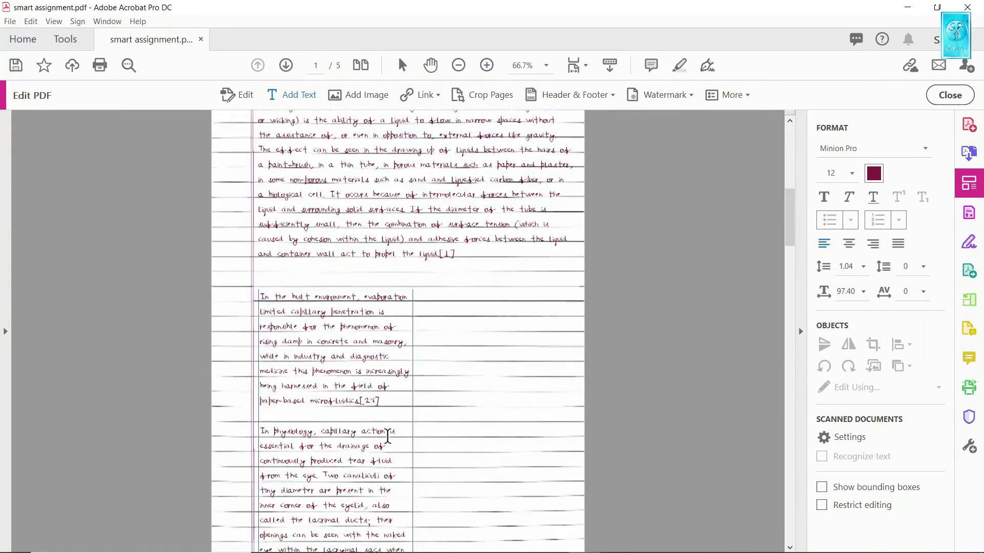
pyautogui.scroll(-1, 362, 277)
# Step: Replace the trailing text after 'the lacrimal ducts' with a period, then zoom in on page 1
pyautogui.moveTo(362, 277); pyautogui.dragTo(355, 259)
pyautogui.moveTo(339, 495); pyautogui.dragTo(410, 549)
pyautogui.write('.')
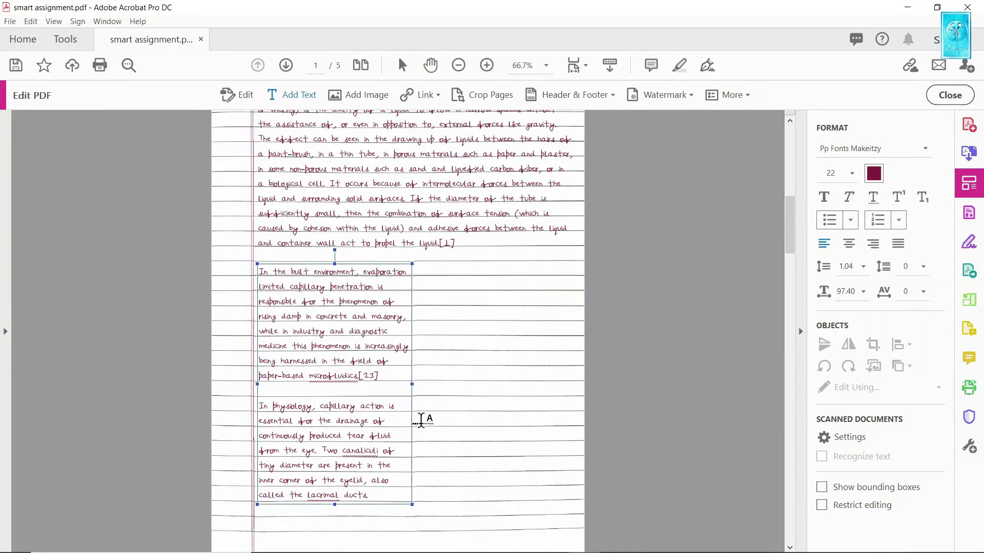
pyautogui.scroll(1, 441, 378)
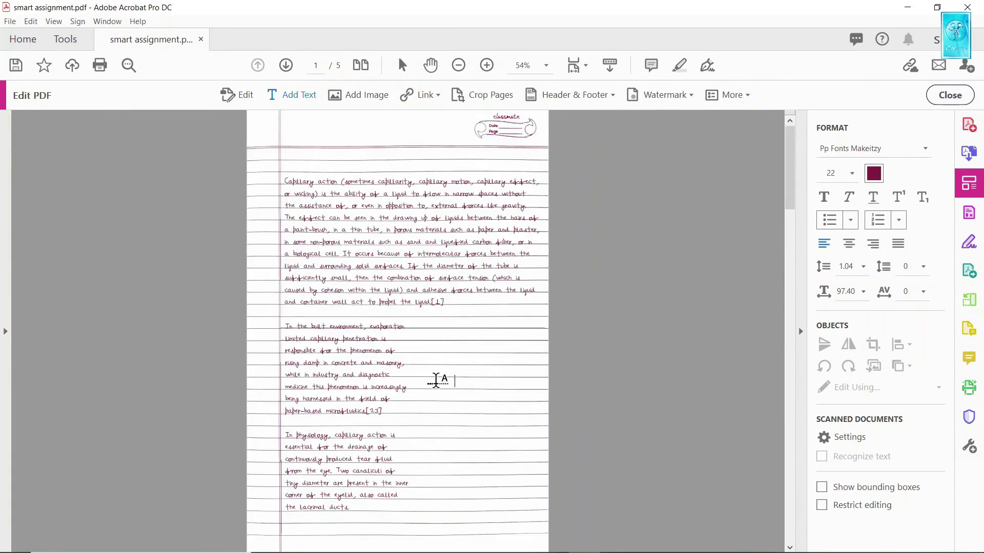
pyautogui.scroll(2, 433, 307)
pyautogui.scroll(-1, 433, 308)
pyautogui.scroll(-1, 448, 276)
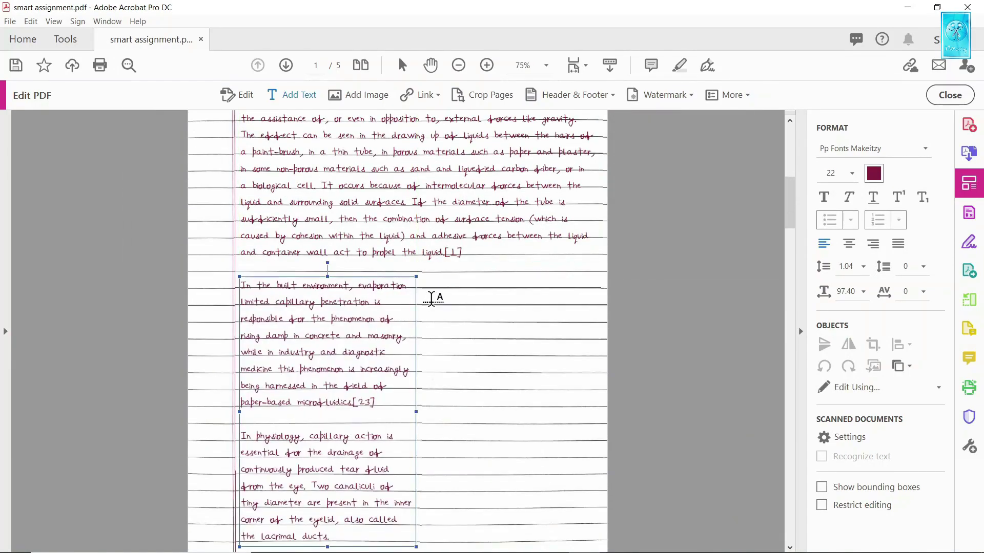
pyautogui.scroll(-2, 460, 358)
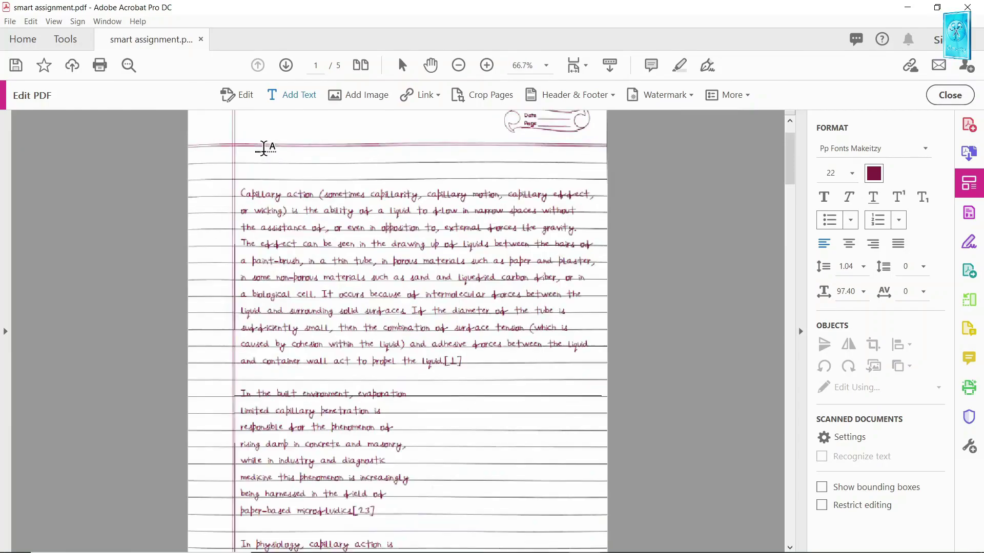
pyautogui.hotkey('ctrl', '=')
pyautogui.hotkey('ctrl', '=')
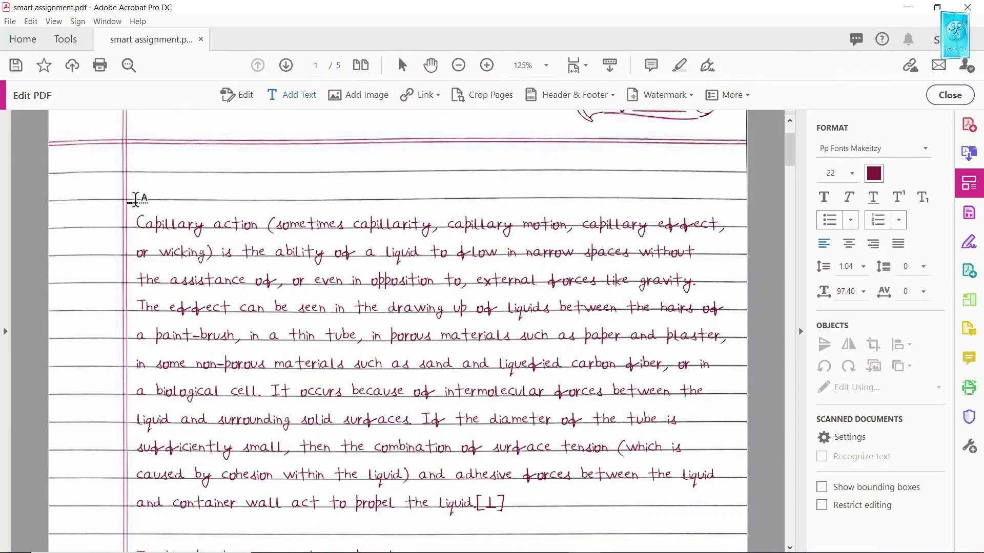
# Step: Type the heading 'Que 1 Explain cappilarity in Detail with the neat diagram.' on the top ruled line
pyautogui.write('1')
pyautogui.moveTo(128, 157); pyautogui.dragTo(632, 166)
pyautogui.write('Explain ca')
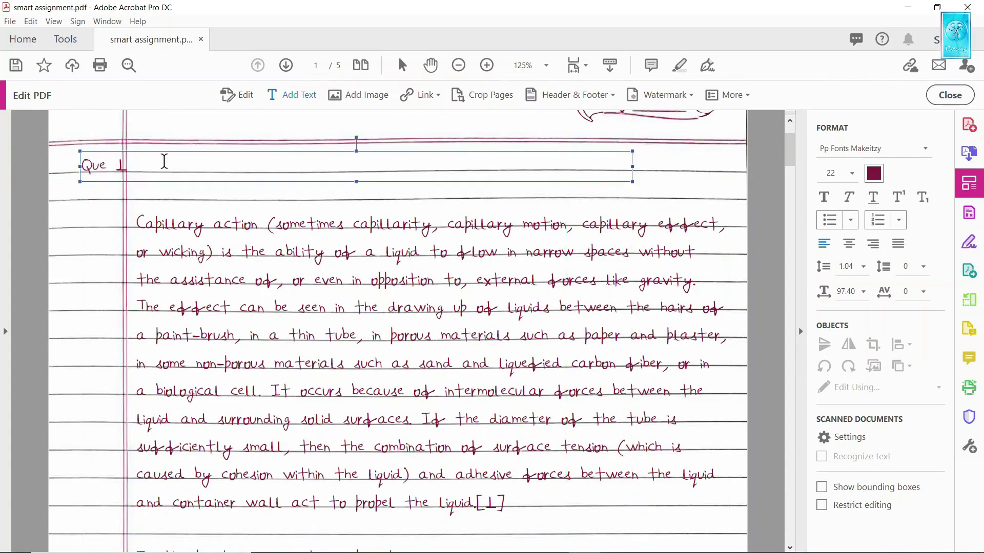
pyautogui.write('ppilarity in Detail ')
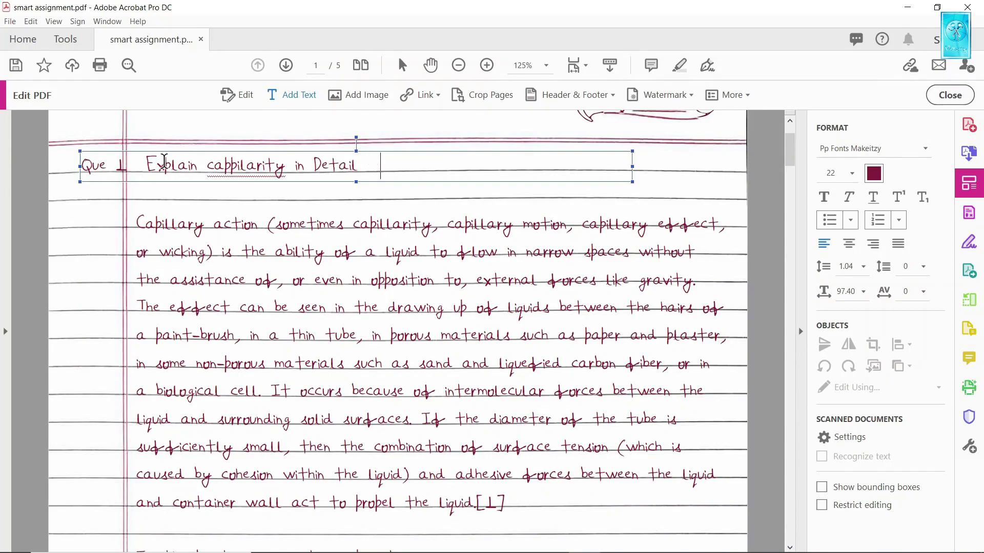
pyautogui.write('with the neat diagram.')
pyautogui.press('Escape')
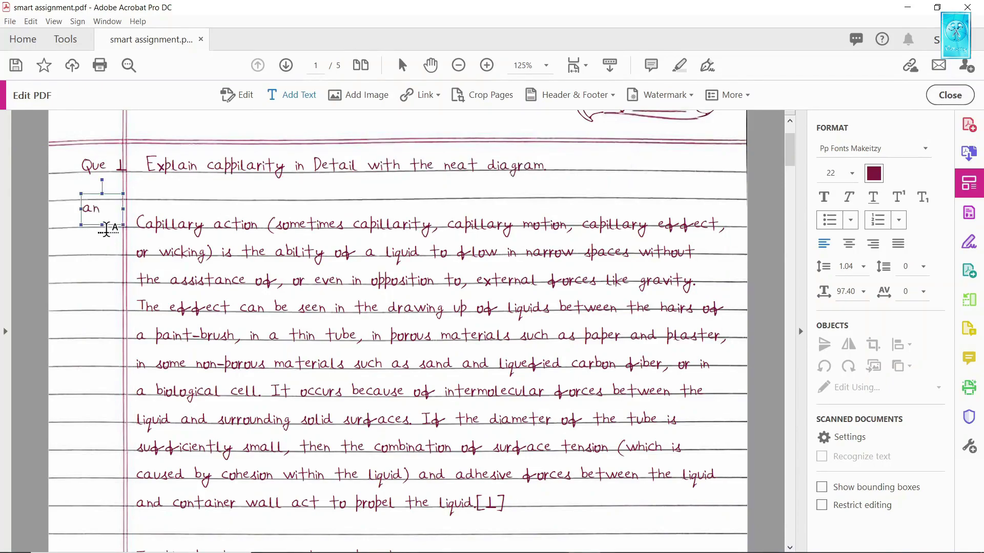
# Step: Add an 'ans 1' label beside the answer and leave PDF editing
pyautogui.click(115, 221)
pyautogui.write('ans 1')
pyautogui.scroll(-3, 345, 268)
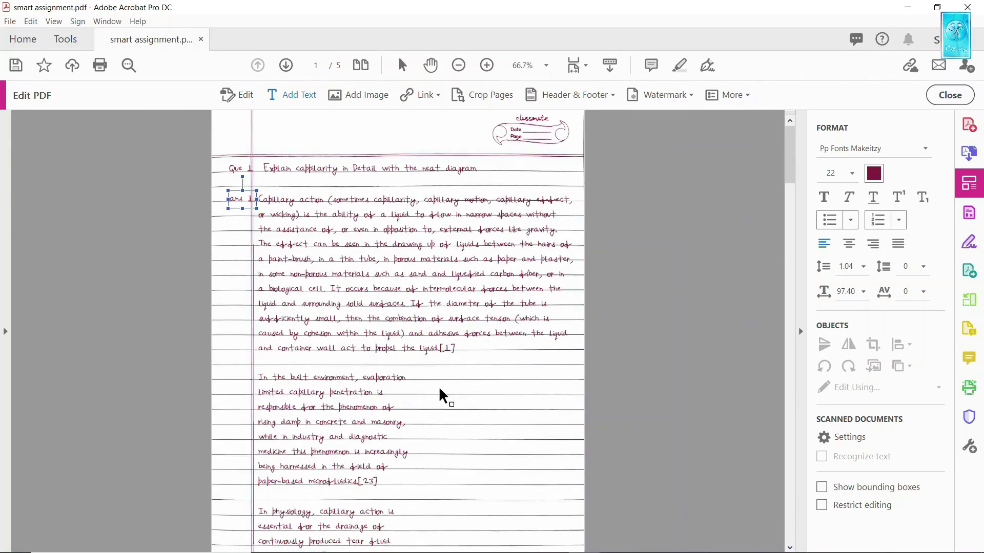
pyautogui.scroll(-2, 445, 395)
pyautogui.click(950, 95)
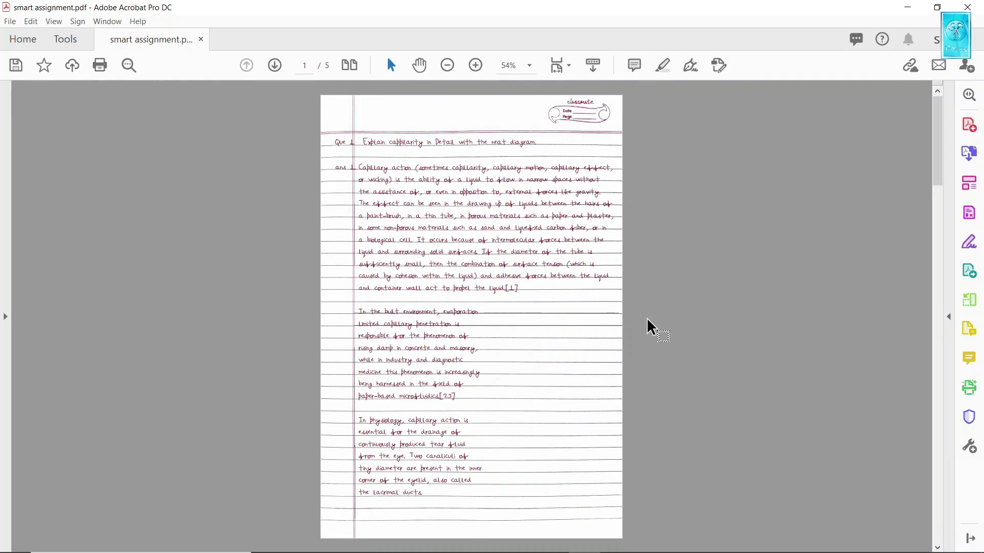
# Step: Turn the first answer paragraph and the question heading text black
pyautogui.click(968, 183)
pyautogui.click(412, 233)
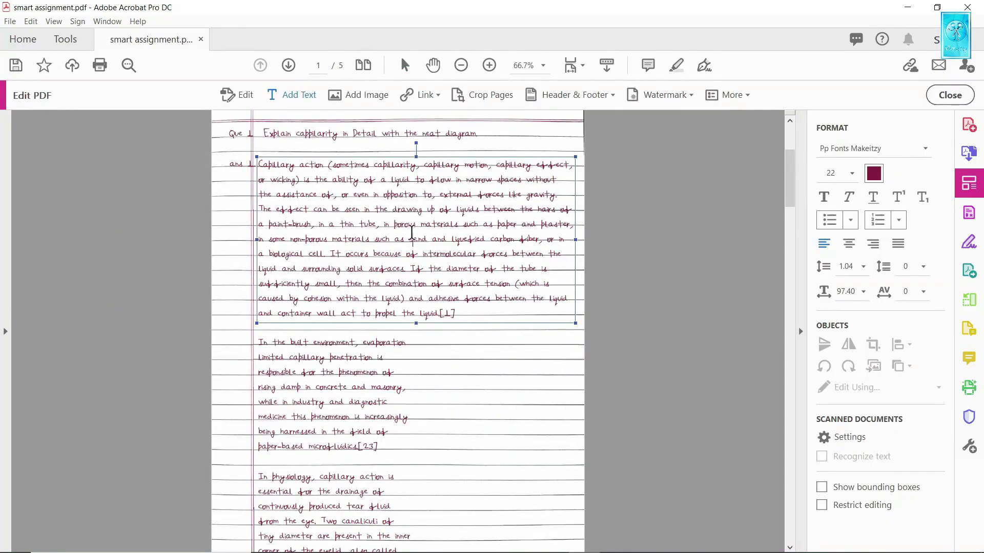
pyautogui.hotkey('ctrl', 'a')
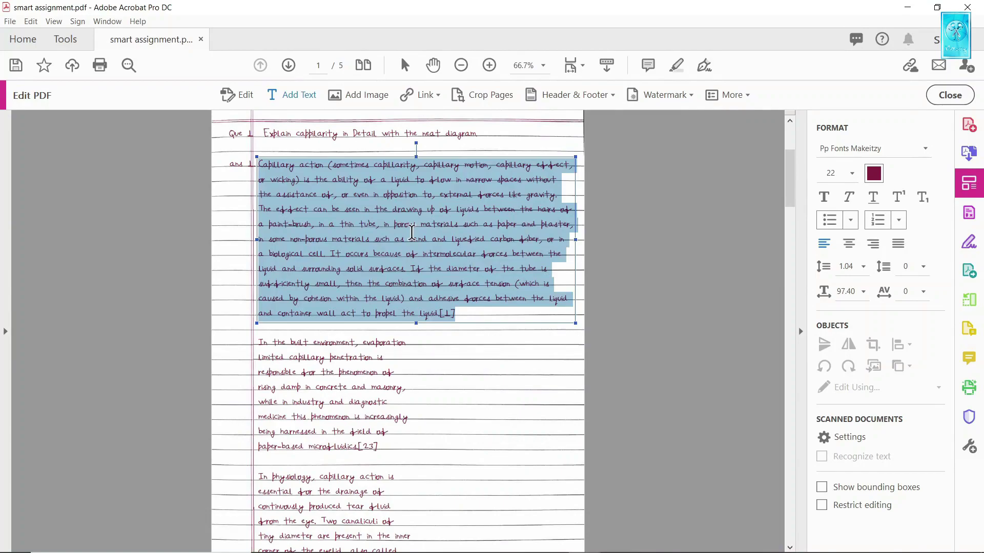
pyautogui.click(868, 178)
pyautogui.click(854, 194)
pyautogui.click(455, 134)
pyautogui.hotkey('ctrl', 'a')
pyautogui.click(868, 178)
pyautogui.click(855, 194)
# Step: Make all of the second answer paragraph's text italic
pyautogui.click(333, 368)
pyautogui.hotkey('ctrl', 'a')
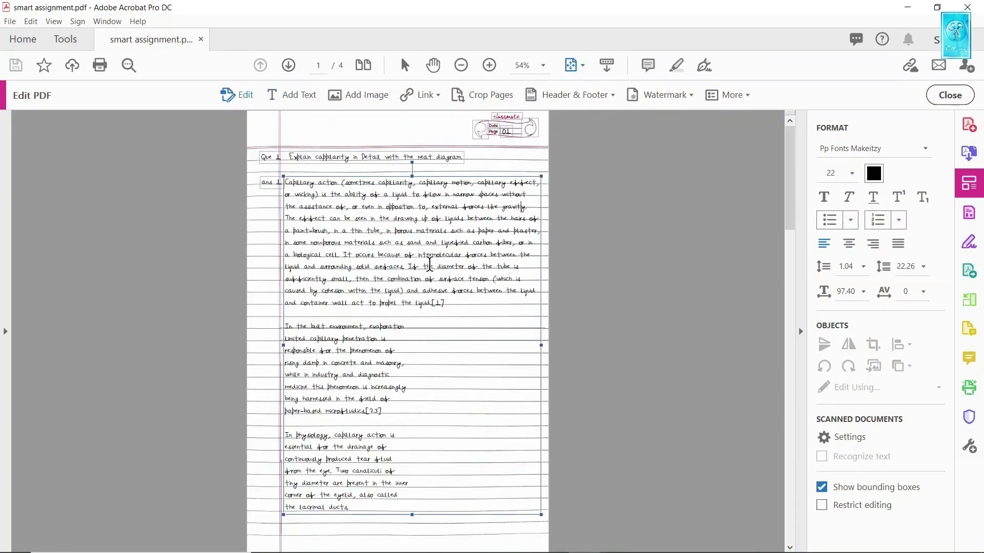
pyautogui.hotkey('ctrl', 'a')
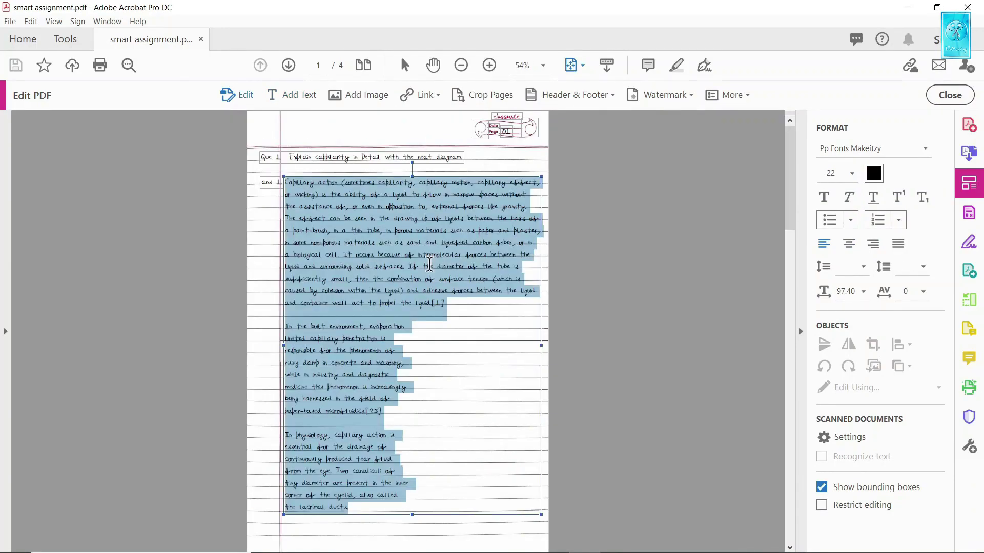
pyautogui.click(848, 197)
pyautogui.click(416, 241)
# Step: Make the second answer paragraph's text bold
pyautogui.scroll(4, 417, 241)
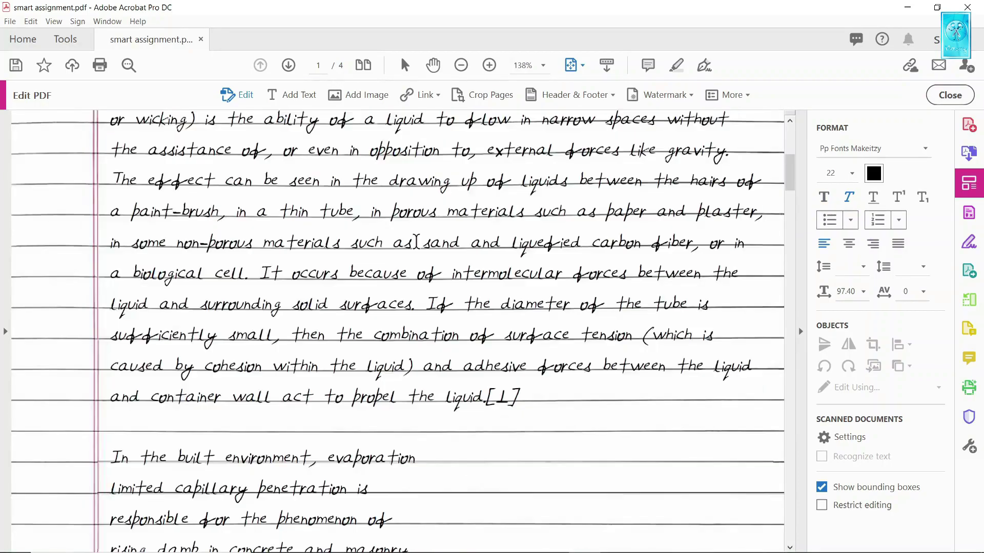
pyautogui.hotkey('ctrl', 'a')
pyautogui.scroll(2, 722, 247)
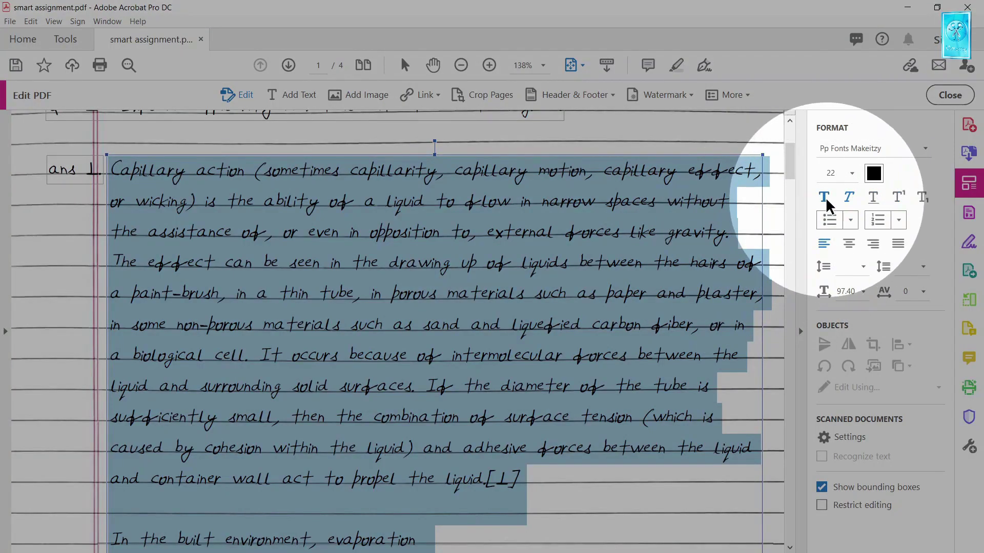
pyautogui.click(823, 198)
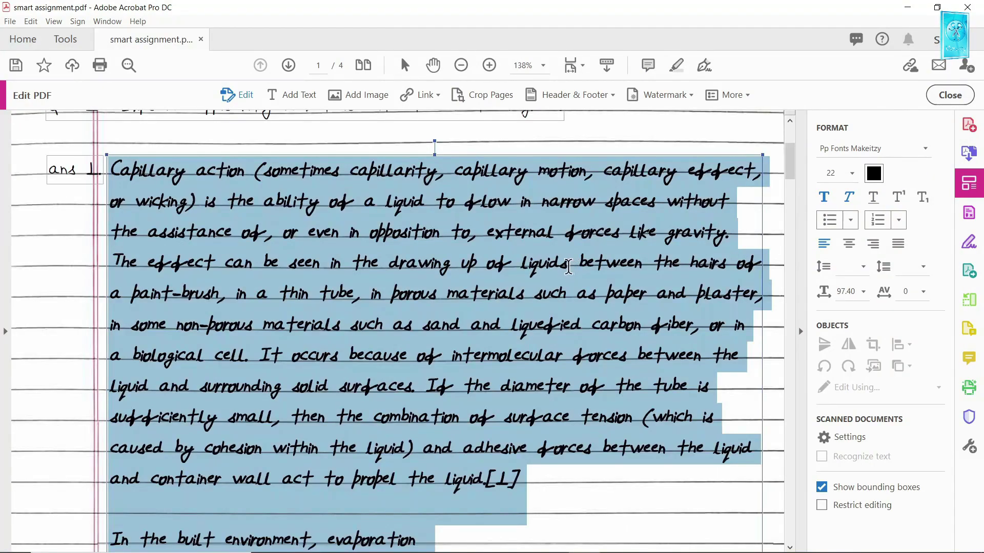
pyautogui.scroll(-4, 579, 318)
pyautogui.click(595, 375)
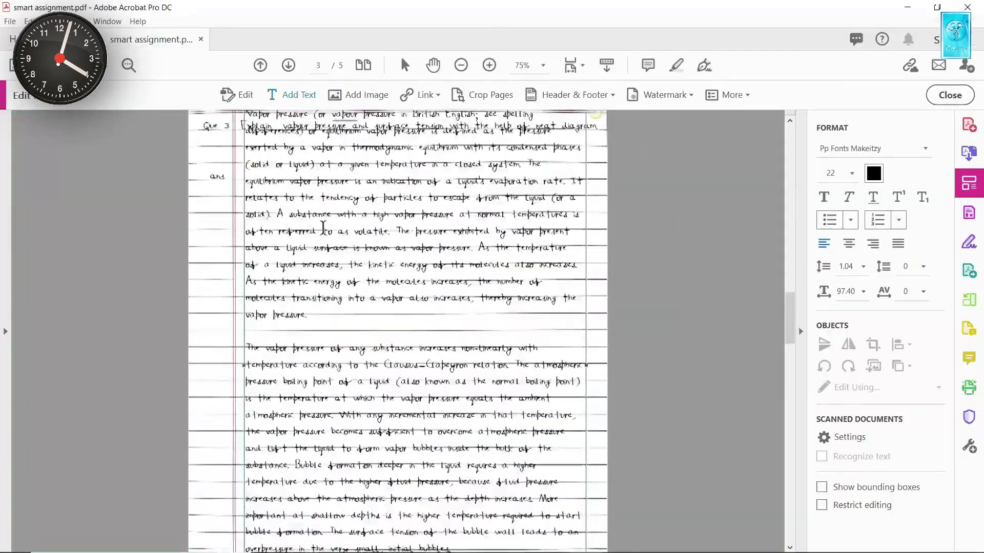
pyautogui.moveTo(379, 547)
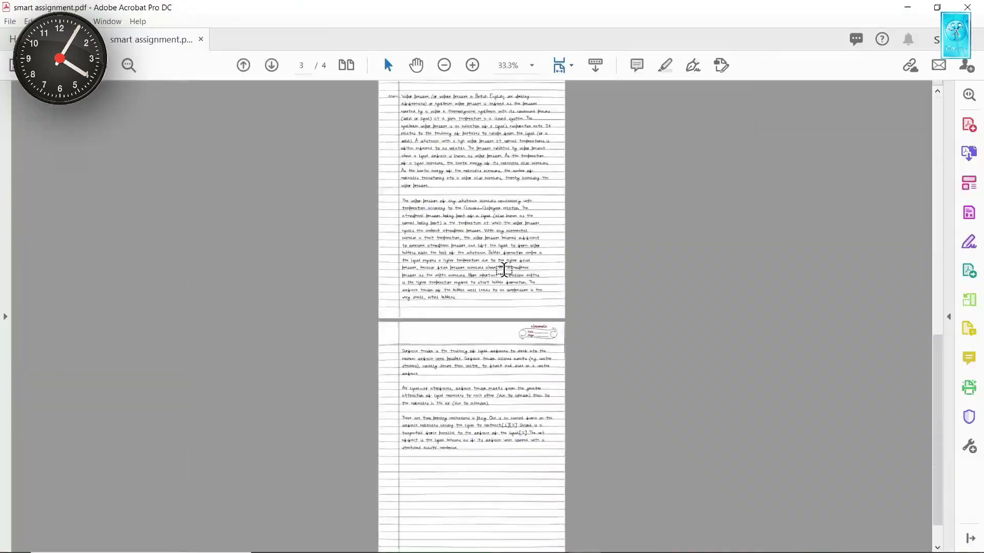
pyautogui.hotkey('ctrl', '+')
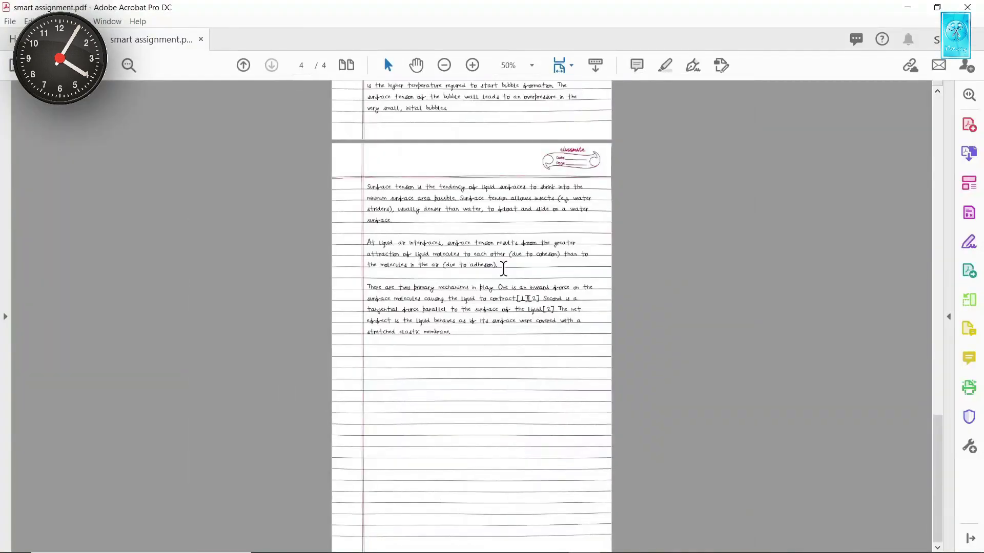
pyautogui.scroll(10, 504, 269)
pyautogui.scroll(15, 504, 269)
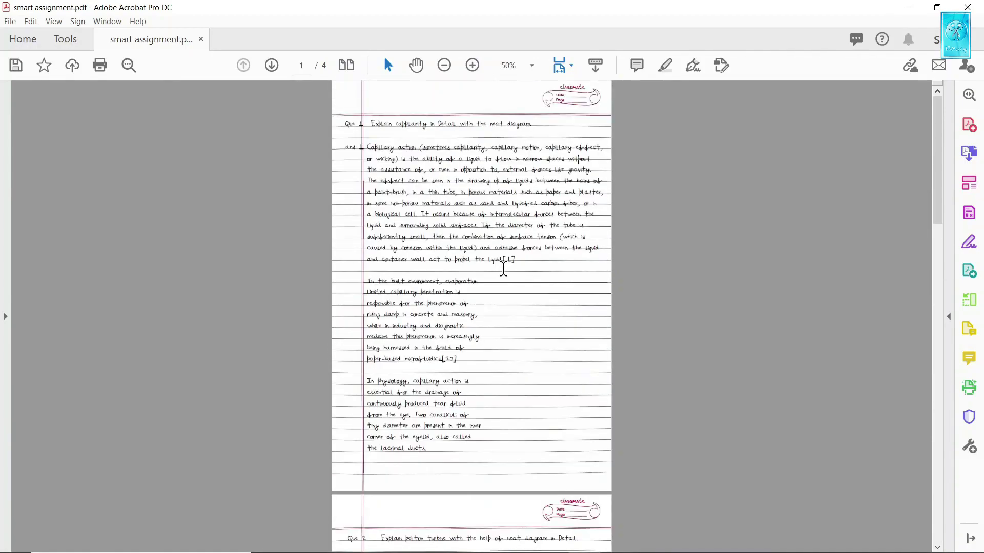
# Step: Add page numbers 01 and 02 on the header Page lines of pages 1 and 2
pyautogui.click(969, 183)
pyautogui.press('alt')
pyautogui.hotkey('ctrl', '+')
pyautogui.hotkey('ctrl', '+')
pyautogui.hotkey('ctrl', '+')
pyautogui.hotkey('ctrl', '+')
pyautogui.hotkey('ctrl', '+')
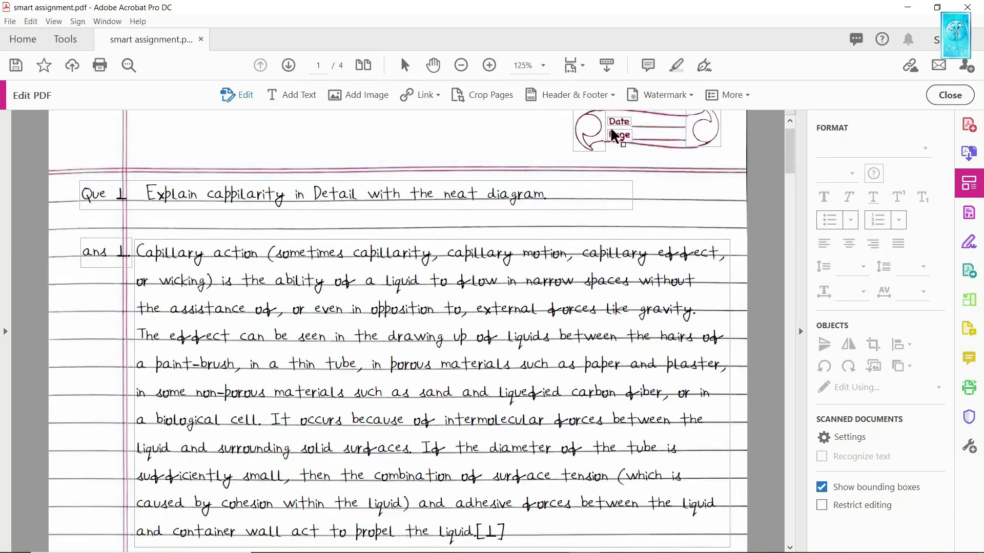
pyautogui.hotkey('ctrl', '+')
pyautogui.hotkey('ctrl', '+')
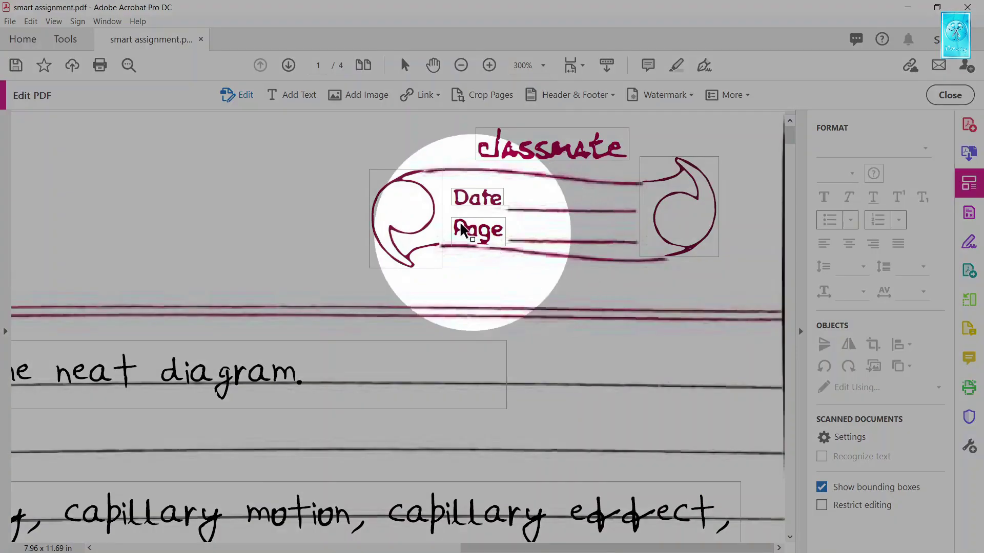
pyautogui.click(290, 96)
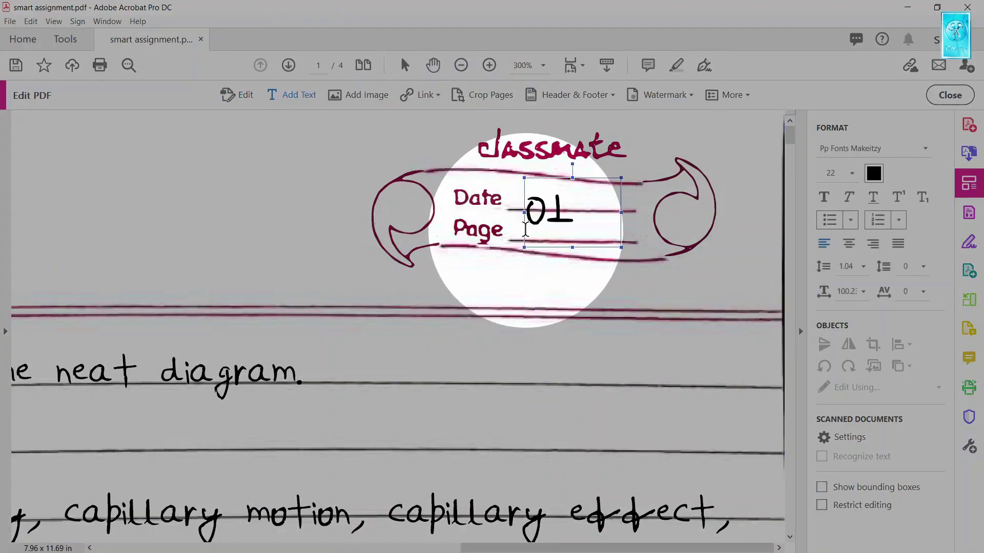
pyautogui.moveTo(538, 247); pyautogui.dragTo(552, 263)
pyautogui.scroll(-6, 553, 266)
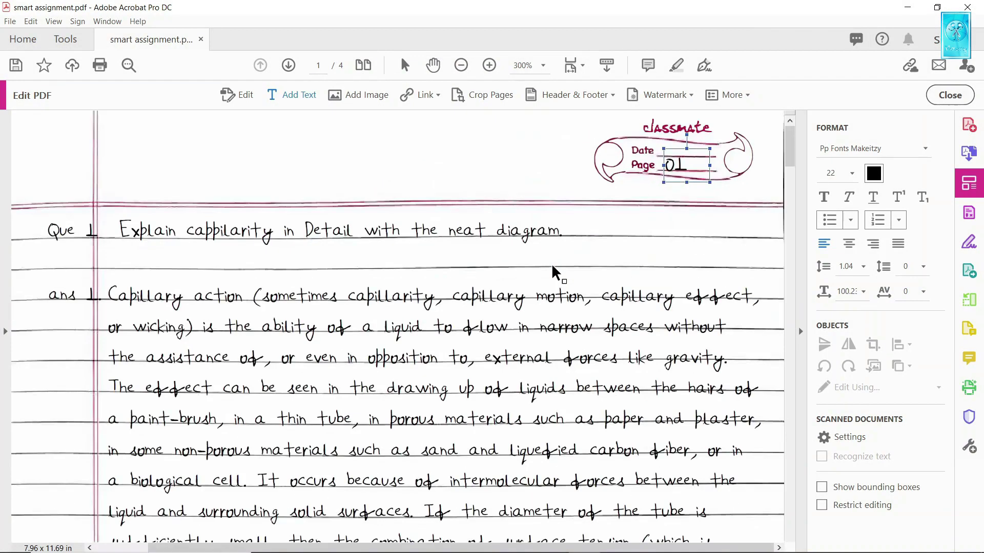
pyautogui.scroll(-3, 562, 274)
pyautogui.scroll(6, 677, 283)
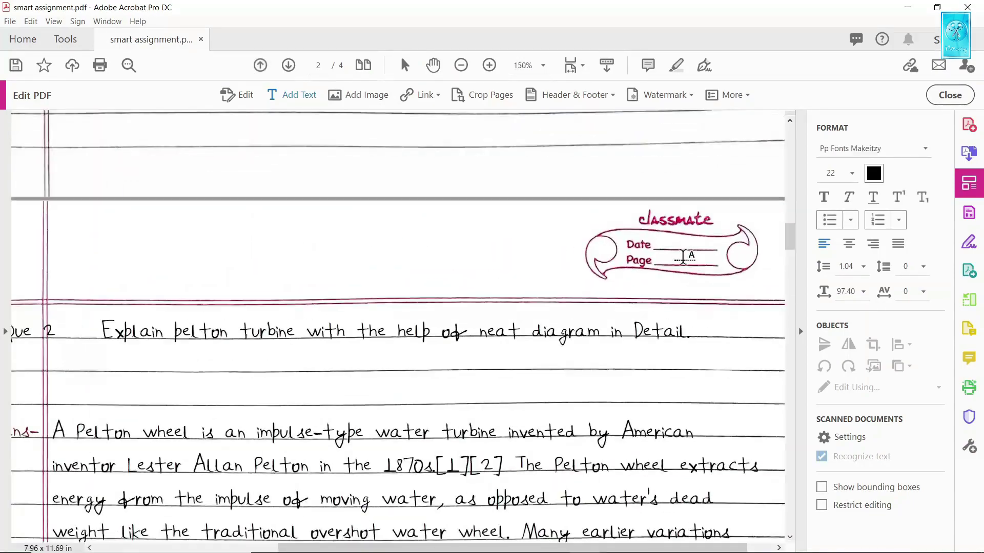
pyautogui.click(678, 283)
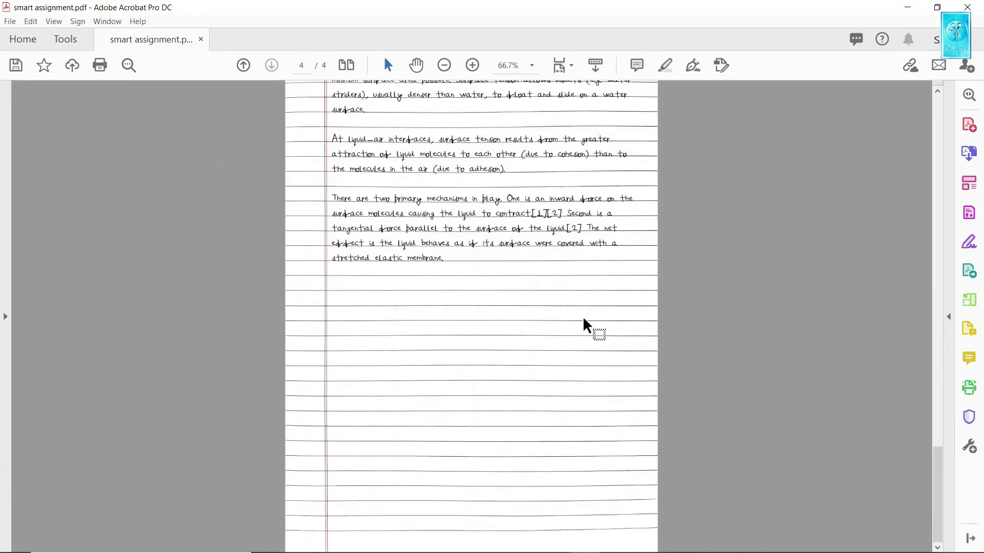
pyautogui.scroll(2, 581, 324)
# Step: Review the four pages and save smart assignment.pdf via File > Save
pyautogui.scroll(-2, 581, 324)
pyautogui.scroll(4, 577, 315)
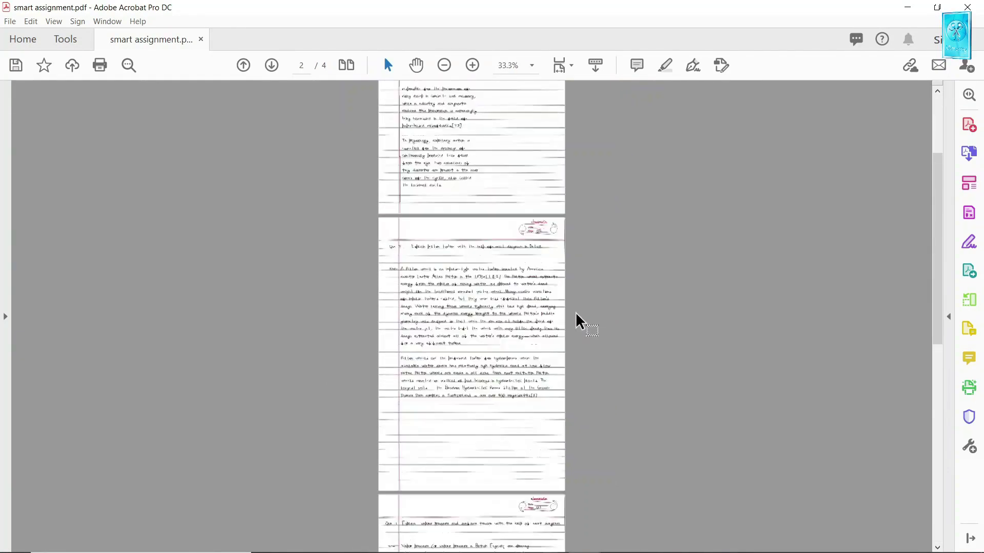
pyautogui.scroll(-8, 577, 322)
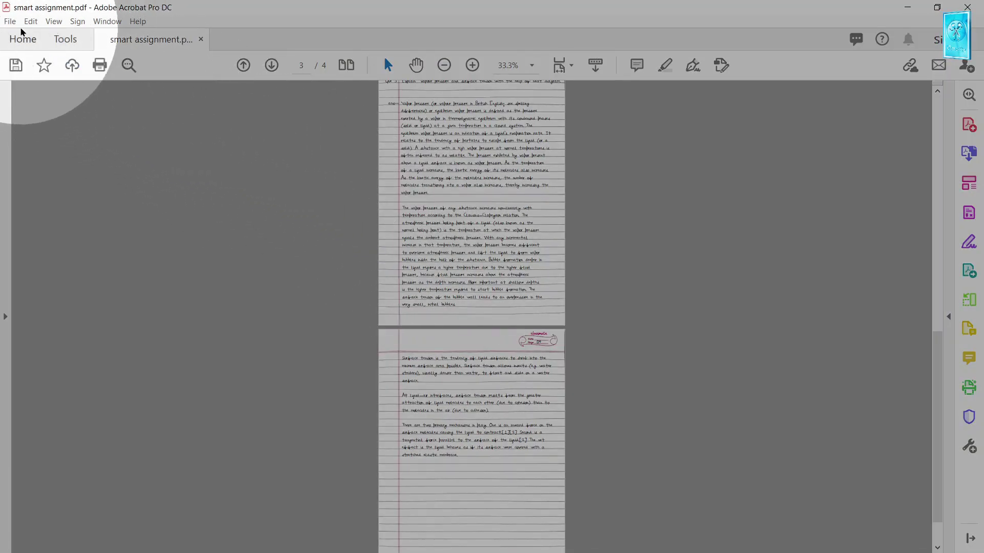
pyautogui.click(11, 23)
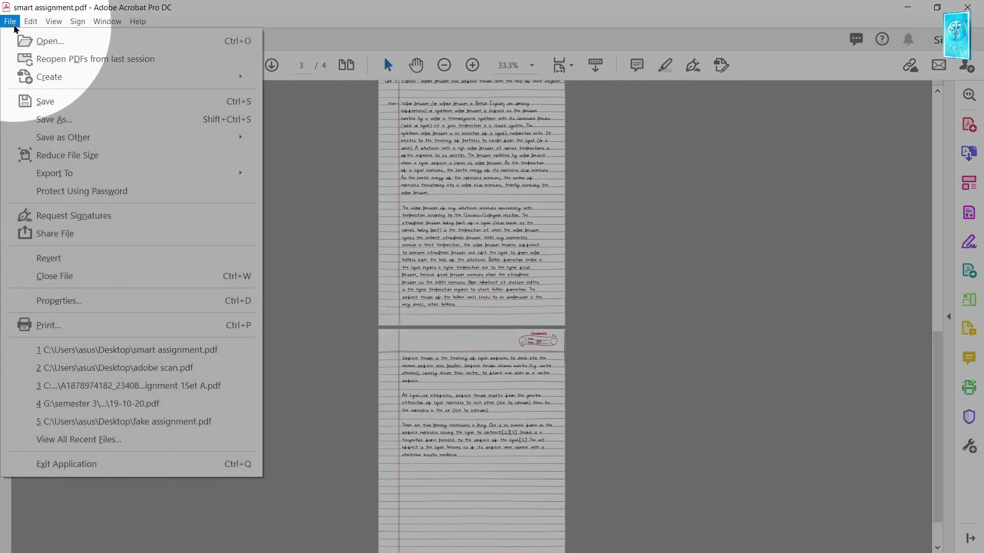
pyautogui.click(29, 101)
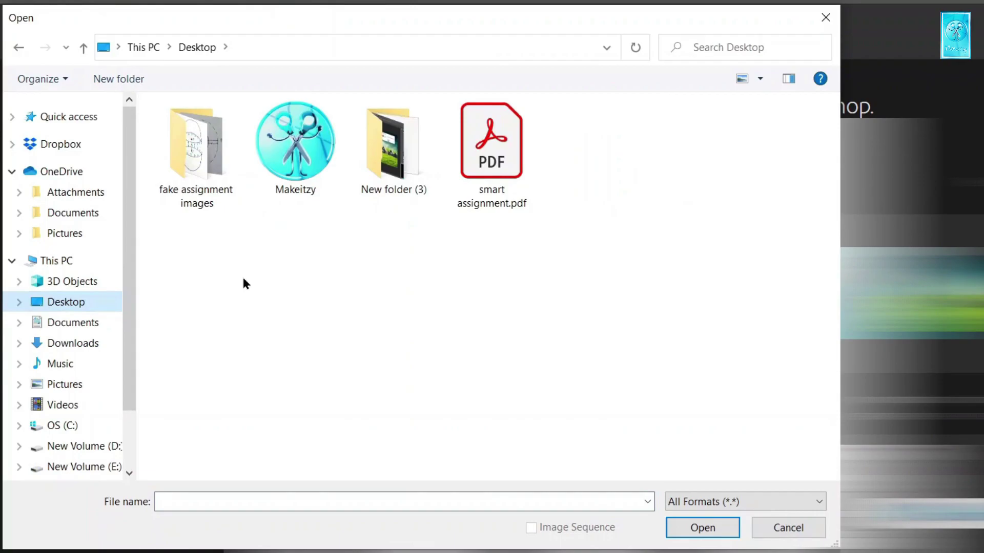
# Step: Open smart assignment.pdf in Photoshop, importing all four pages
pyautogui.click(476, 183)
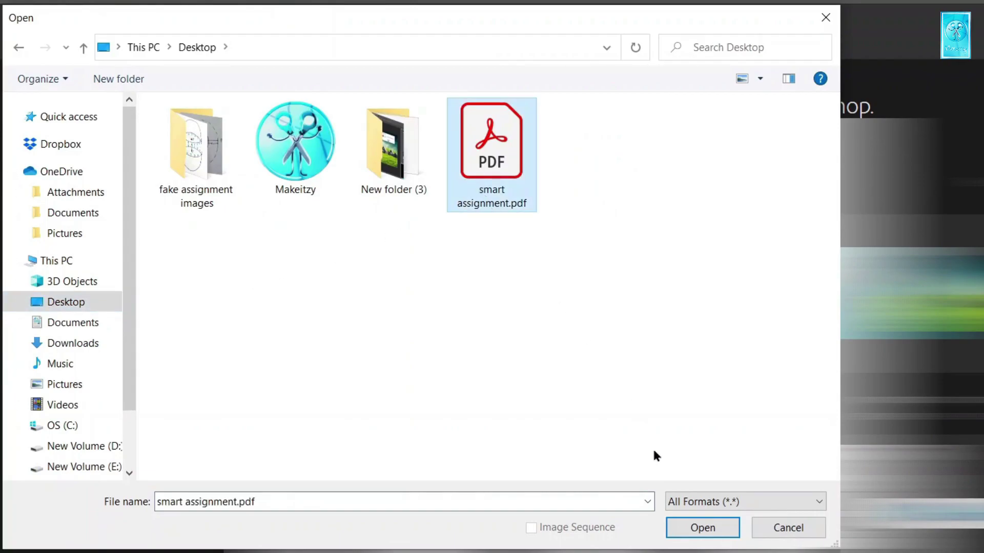
pyautogui.click(695, 530)
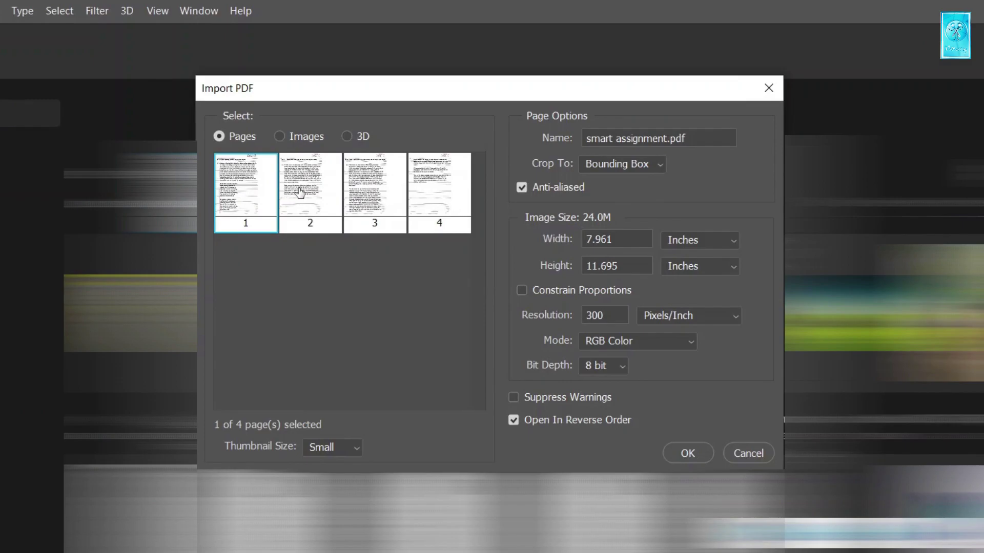
pyautogui.keyDown('shift'); pyautogui.click(444, 192); pyautogui.keyUp('shift')
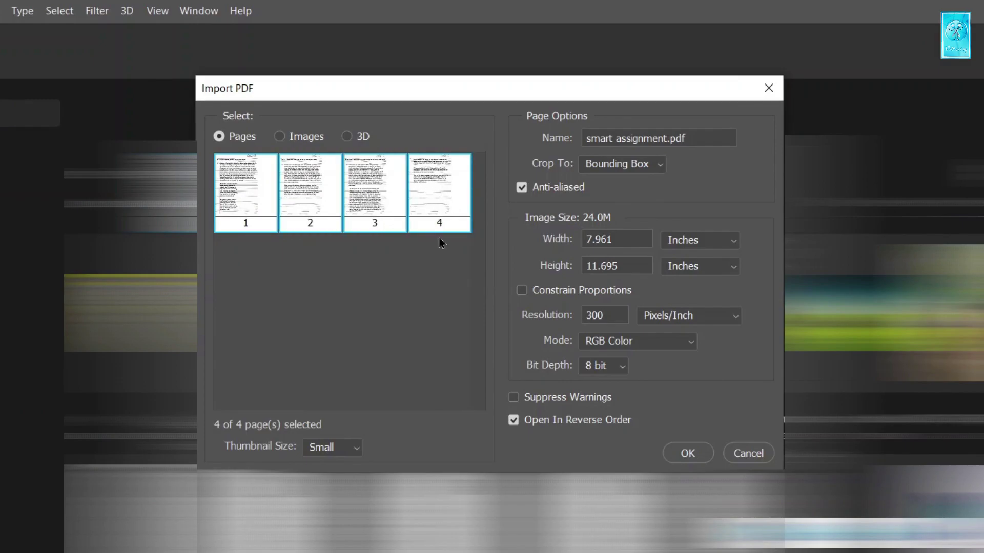
pyautogui.click(688, 453)
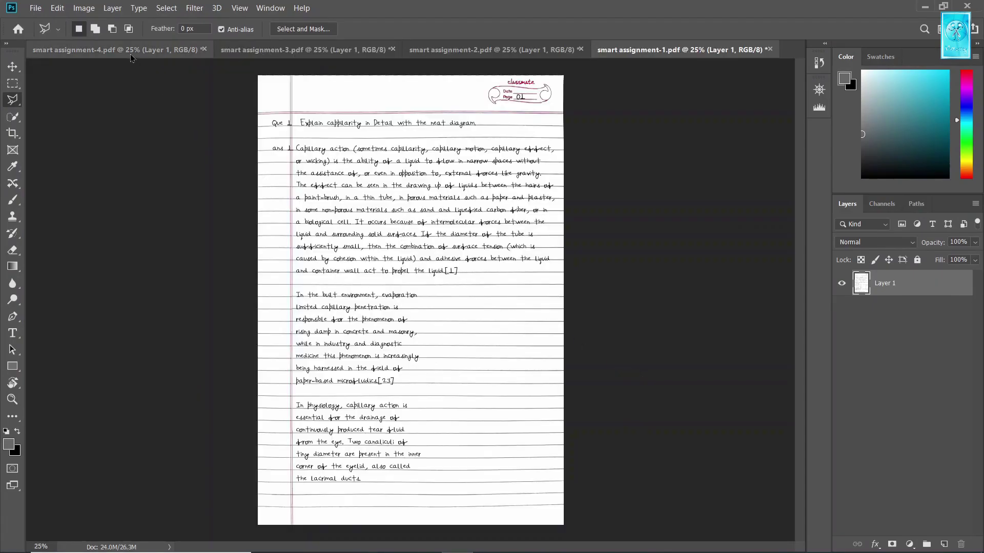
# Step: Cycle through pages 04, 03 and 02 back to page 01, then try and clear a rectangular selection
pyautogui.click(137, 53)
pyautogui.click(249, 54)
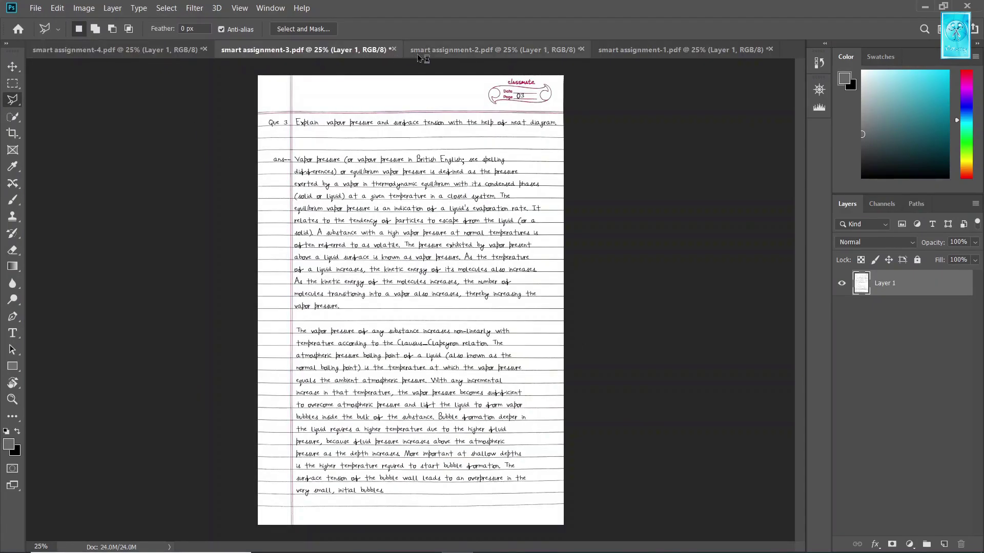
pyautogui.click(492, 51)
pyautogui.click(619, 53)
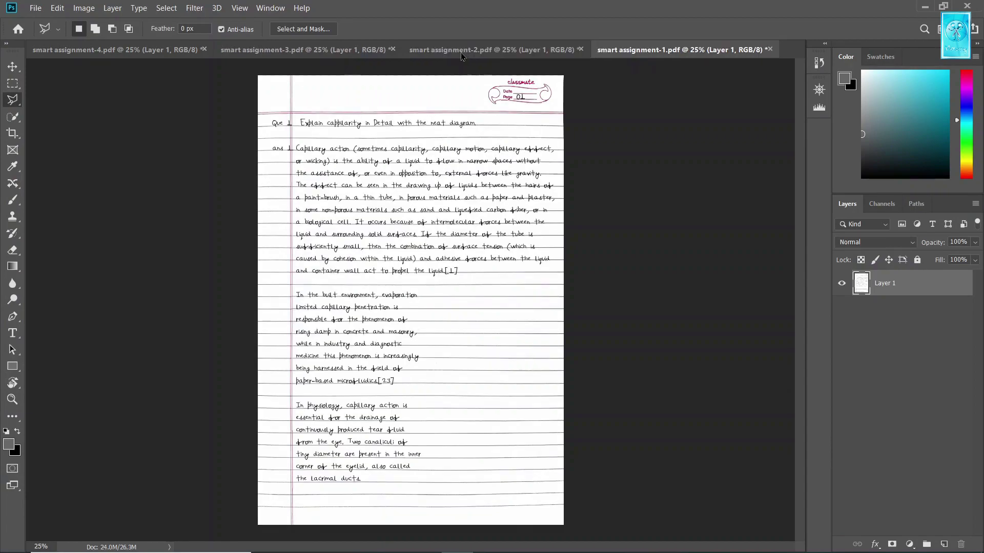
pyautogui.press('m')
pyautogui.moveTo(430, 300); pyautogui.dragTo(539, 469)
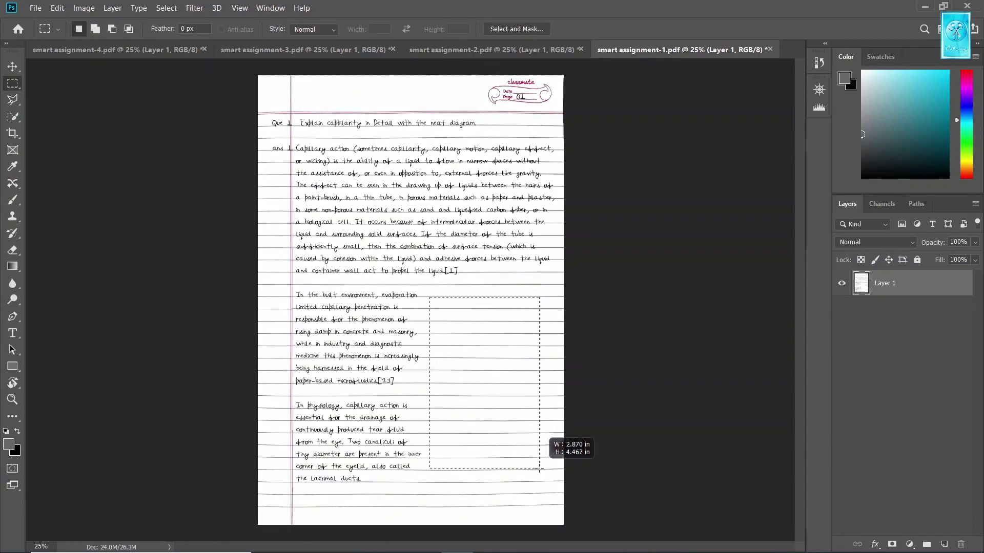
pyautogui.click(541, 469)
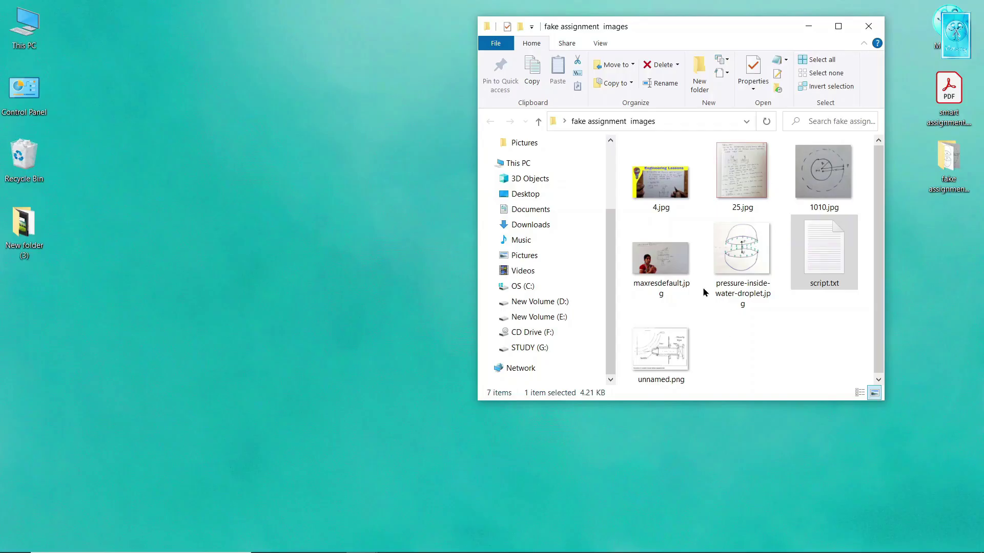
# Step: Place 4.jpg as layer 4 on the capillarity page and marquee its capillary tube diagram
pyautogui.click(661, 177)
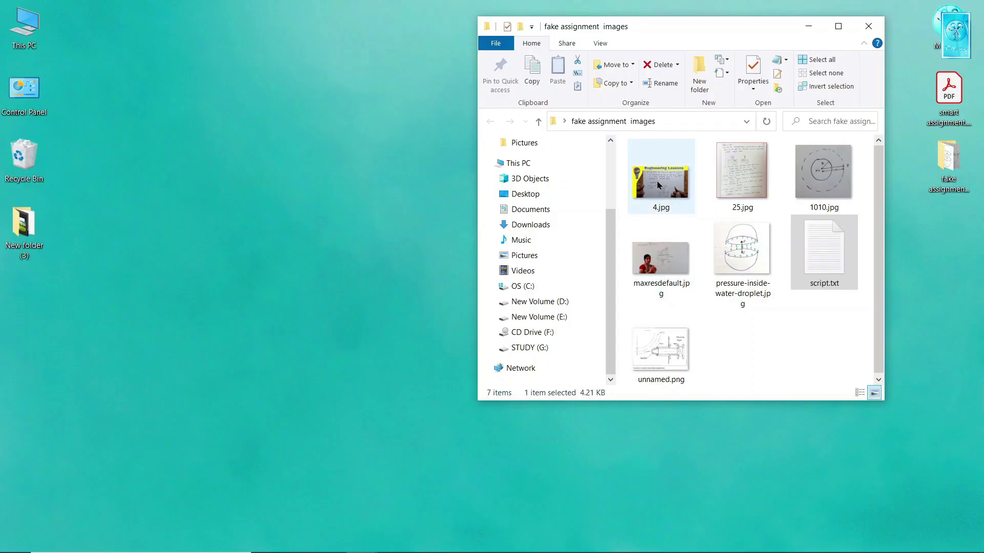
pyautogui.moveTo(569, 413); pyautogui.dragTo(422, 369)
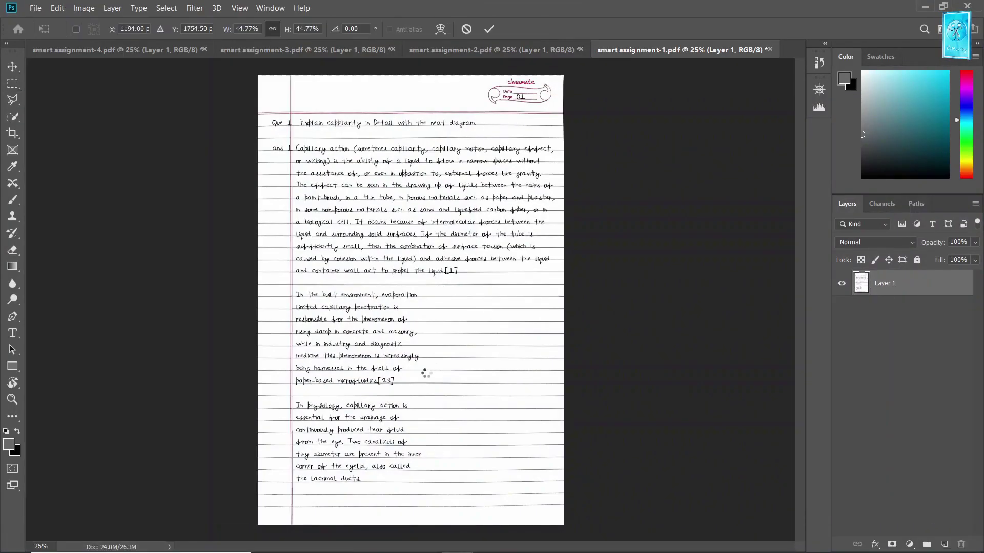
pyautogui.scroll(2, 457, 327)
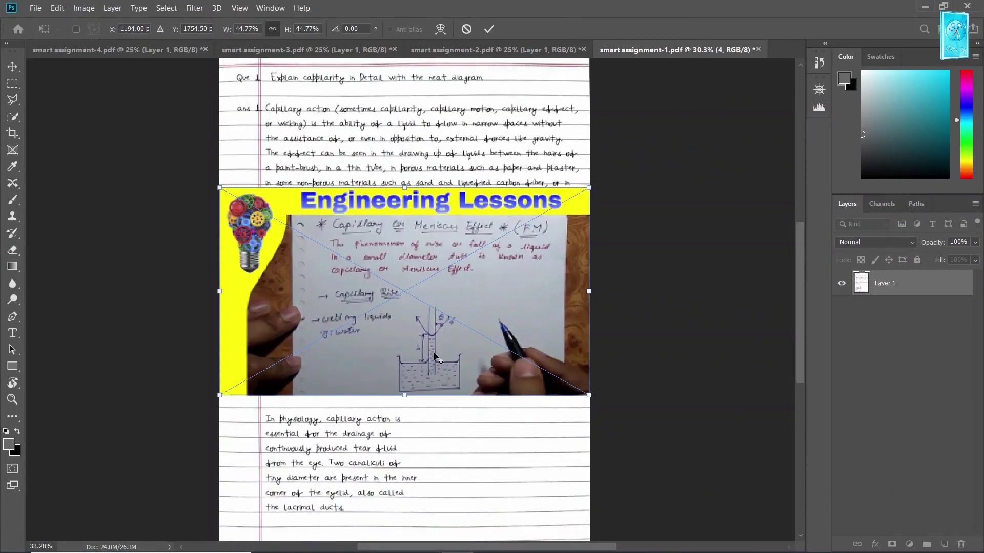
pyautogui.press('Return')
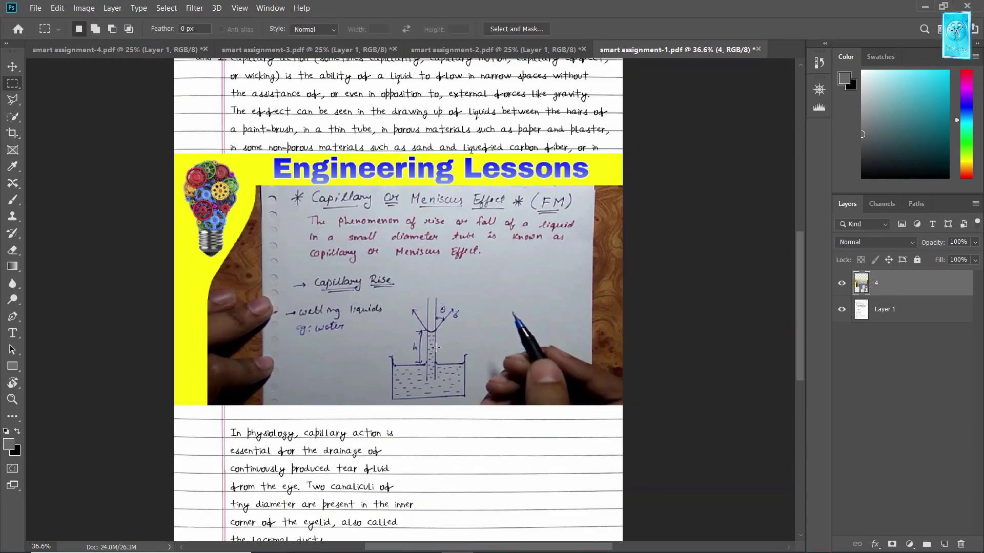
pyautogui.scroll(2, 419, 297)
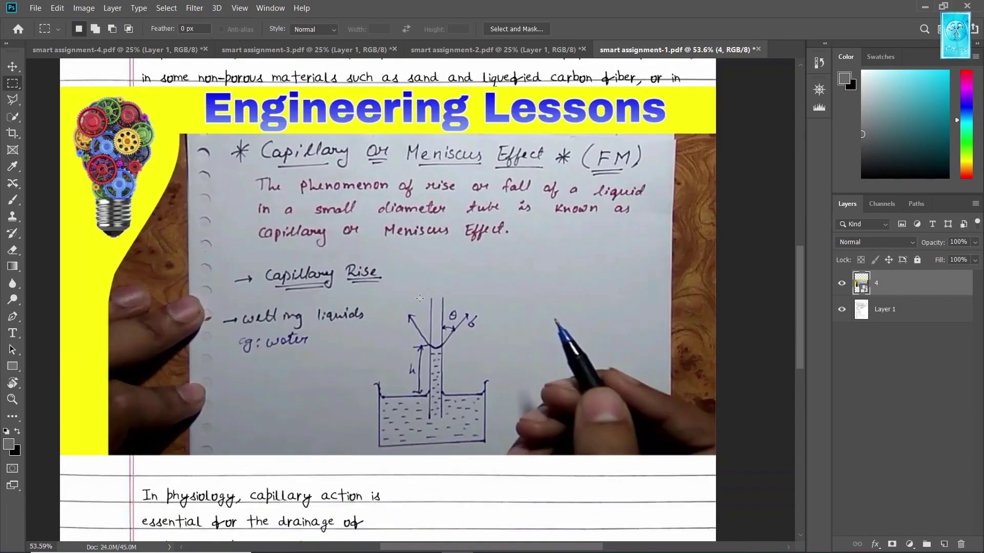
pyautogui.moveTo(374, 286); pyautogui.dragTo(522, 464)
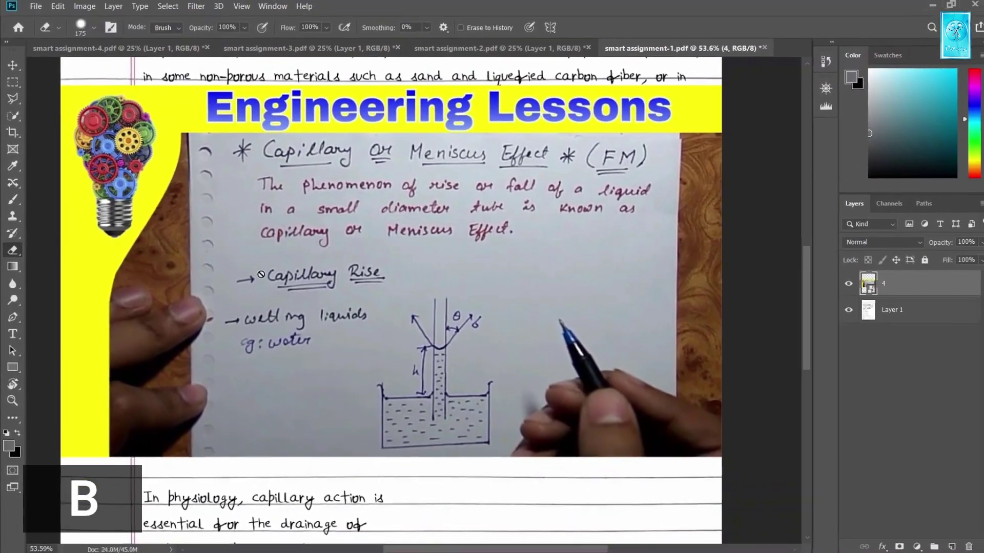
# Step: Rasterize layer 4 and erase the hand and photo around the capillary diagram
pyautogui.click(261, 275)
pyautogui.click(499, 229)
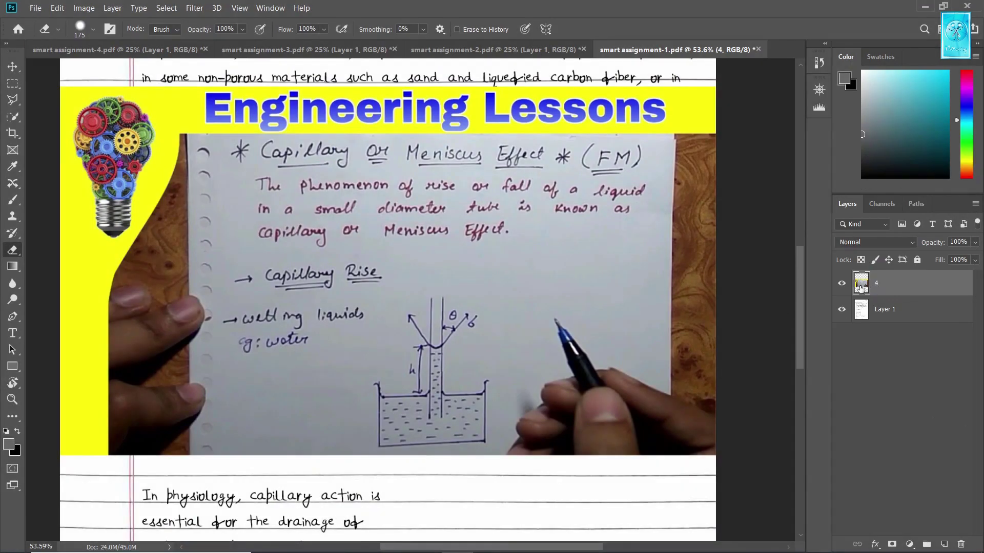
pyautogui.moveTo(631, 408)
pyautogui.mouseDown()
pyautogui.moveTo(605, 313)
pyautogui.moveTo(582, 432)
pyautogui.moveTo(563, 275)
pyautogui.moveTo(492, 201)
pyautogui.moveTo(261, 316)
pyautogui.moveTo(254, 219)
pyautogui.moveTo(301, 302)
pyautogui.moveTo(104, 428)
pyautogui.moveTo(200, 372)
pyautogui.moveTo(144, 371)
pyautogui.moveTo(76, 277)
pyautogui.moveTo(123, 140)
pyautogui.moveTo(216, 351)
pyautogui.moveTo(185, 441)
pyautogui.moveTo(154, 418)
pyautogui.mouseUp()
pyautogui.scroll(-2, 204, 370)
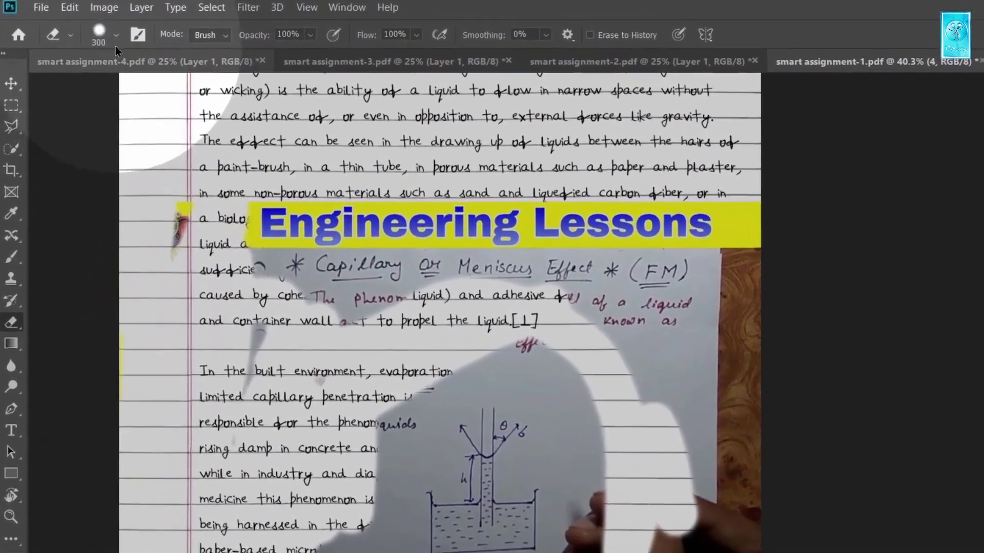
# Step: Erase the Engineering Lessons banner with a 338 px eraser and move the patch beside the paragraph
pyautogui.click(93, 29)
pyautogui.moveTo(180, 91)
pyautogui.mouseDown()
pyautogui.moveTo(197, 93)
pyautogui.moveTo(184, 97)
pyautogui.mouseUp()
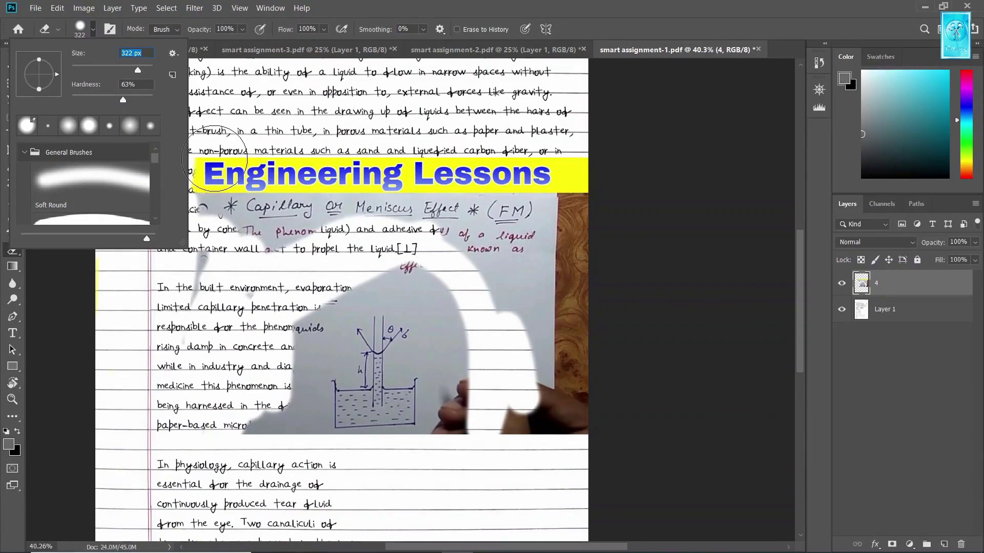
pyautogui.click(214, 158)
pyautogui.moveTo(220, 170)
pyautogui.mouseDown()
pyautogui.moveTo(276, 231)
pyautogui.moveTo(527, 417)
pyautogui.moveTo(421, 268)
pyautogui.moveTo(563, 287)
pyautogui.moveTo(385, 240)
pyautogui.mouseUp()
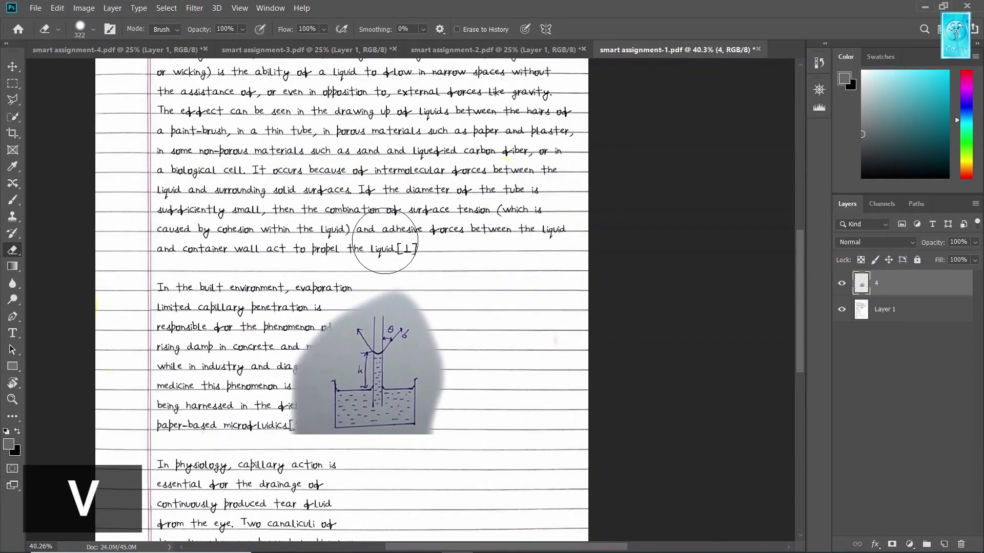
pyautogui.press('v')
pyautogui.moveTo(379, 405); pyautogui.dragTo(481, 402)
# Step: Whiten the diagram's grey patch with a Curves 1 layer clipped to layer 4, then lower the diagram
pyautogui.scroll(-3, 470, 445)
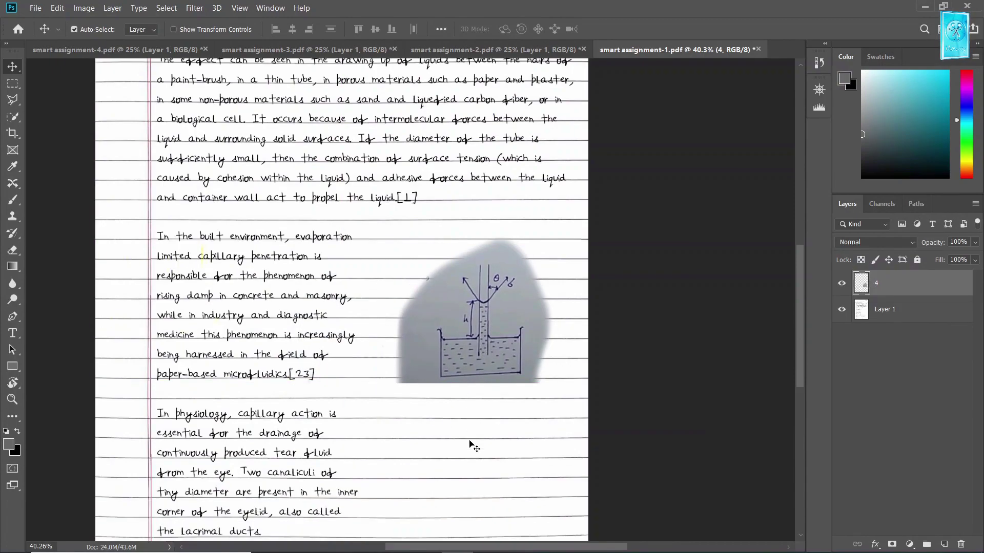
pyautogui.scroll(-1, 504, 328)
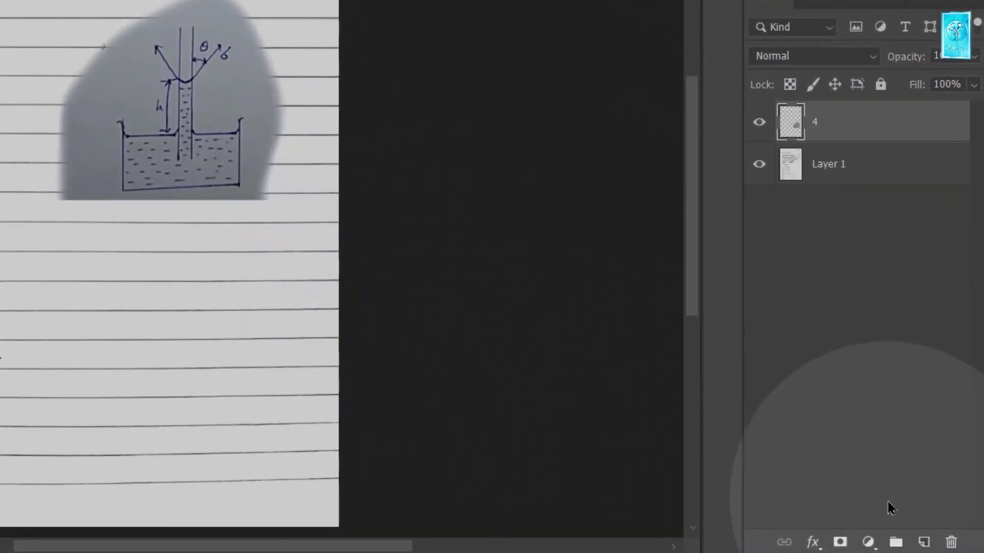
pyautogui.click(909, 544)
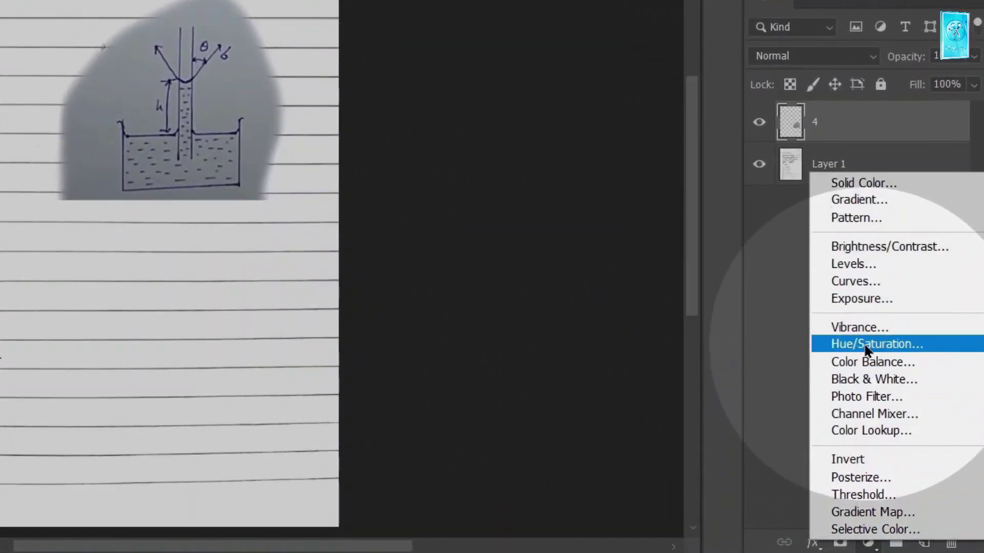
pyautogui.click(855, 281)
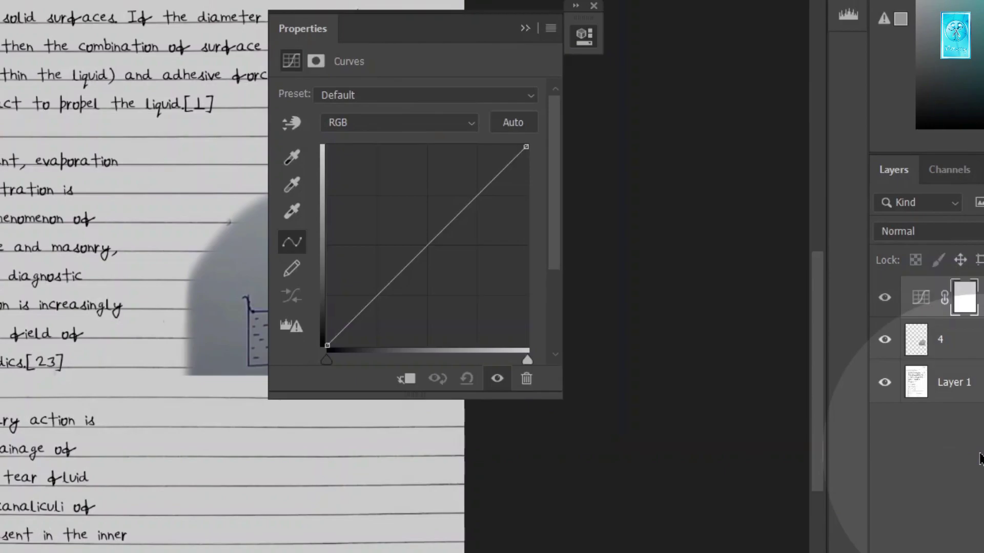
pyautogui.click(407, 380)
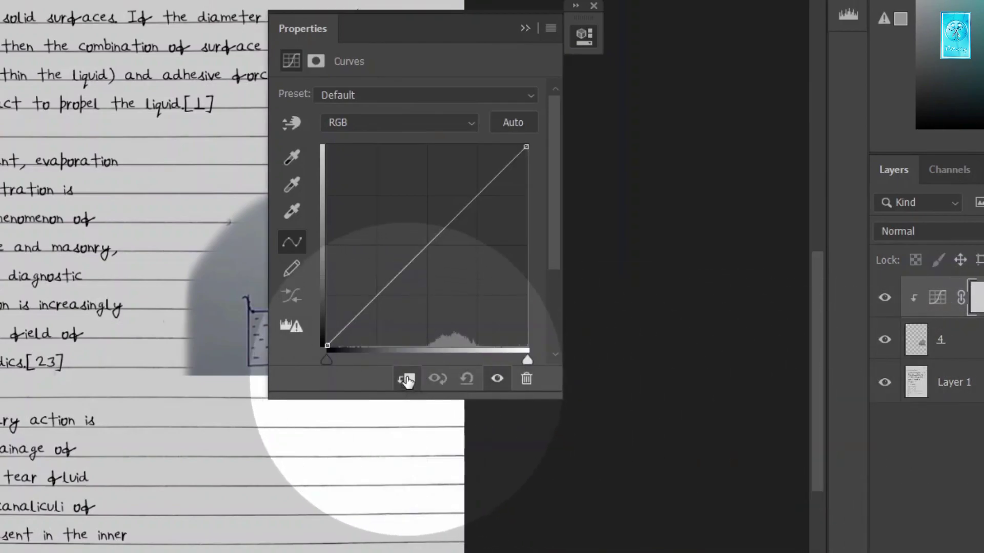
pyautogui.moveTo(302, 28); pyautogui.dragTo(478, 193)
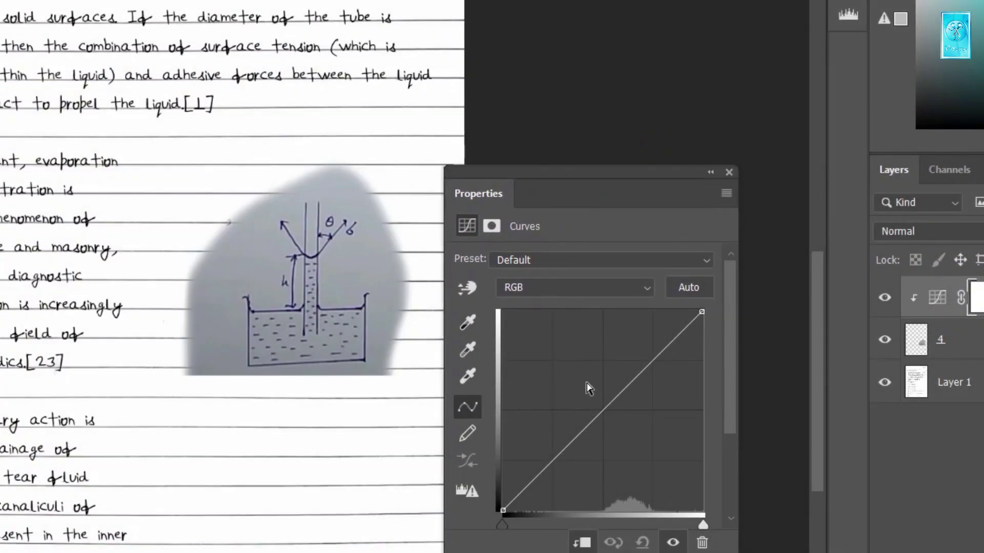
pyautogui.moveTo(596, 410); pyautogui.dragTo(596, 329)
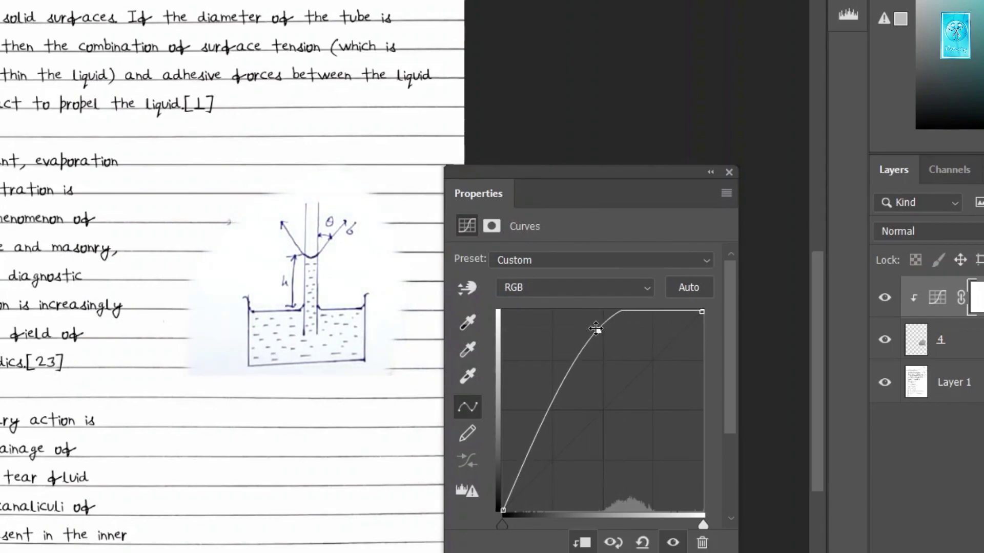
pyautogui.click(728, 174)
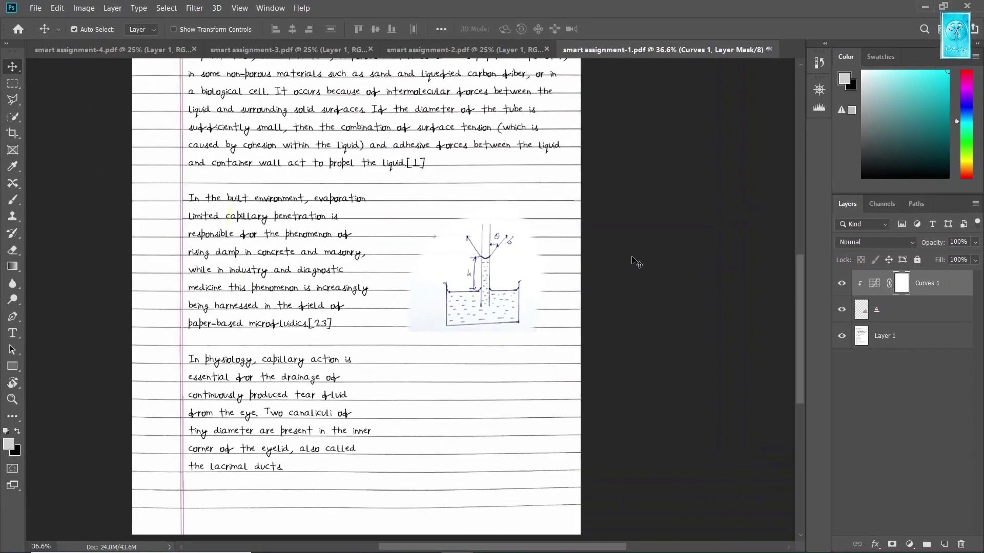
pyautogui.moveTo(492, 297); pyautogui.dragTo(481, 350)
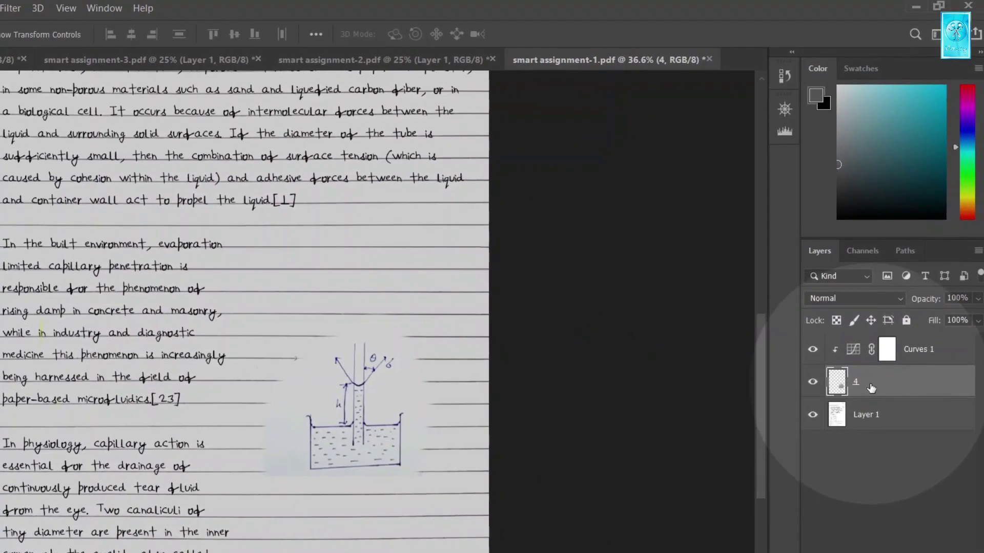
# Step: Set layer 4 to Multiply blending and position it beside the built-environment paragraph
pyautogui.rightClick(871, 388)
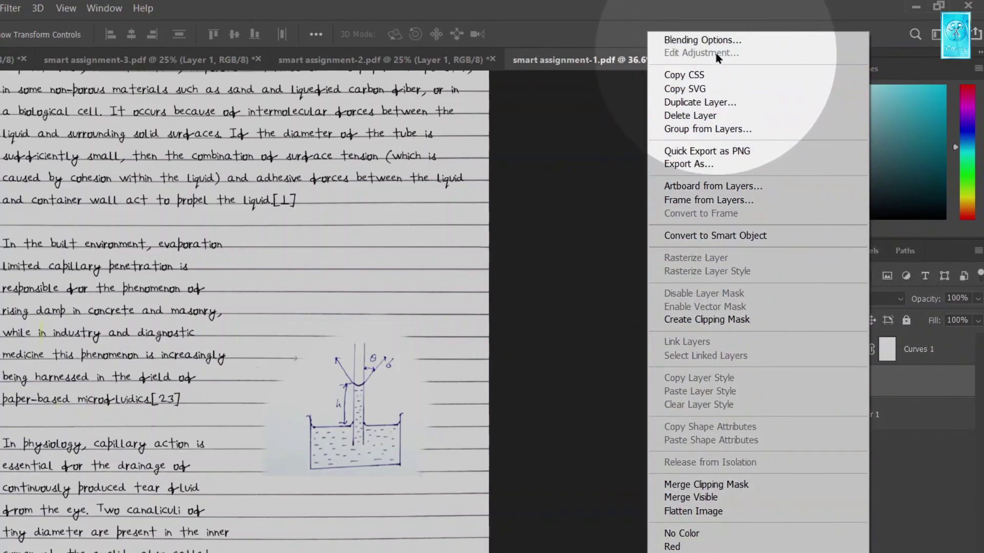
pyautogui.click(702, 41)
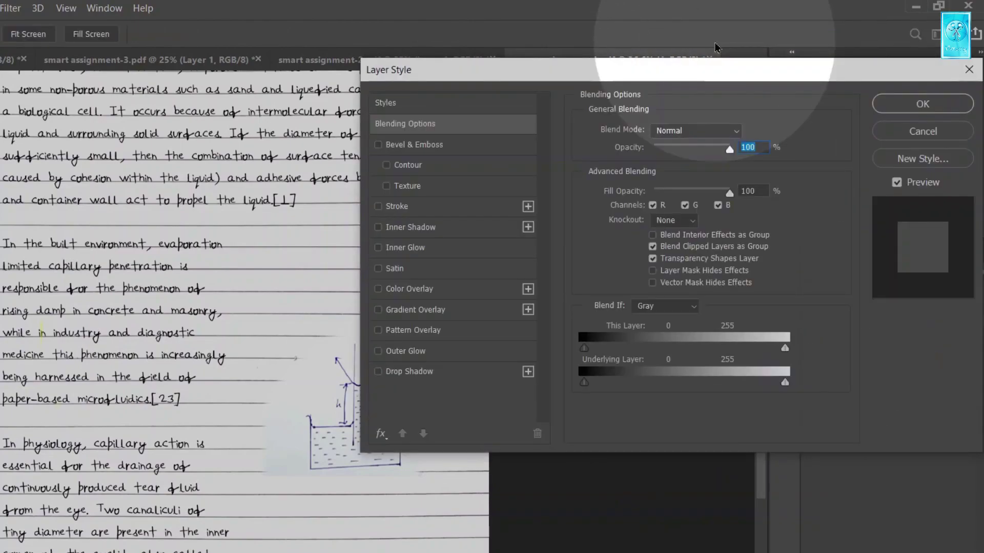
pyautogui.click(717, 131)
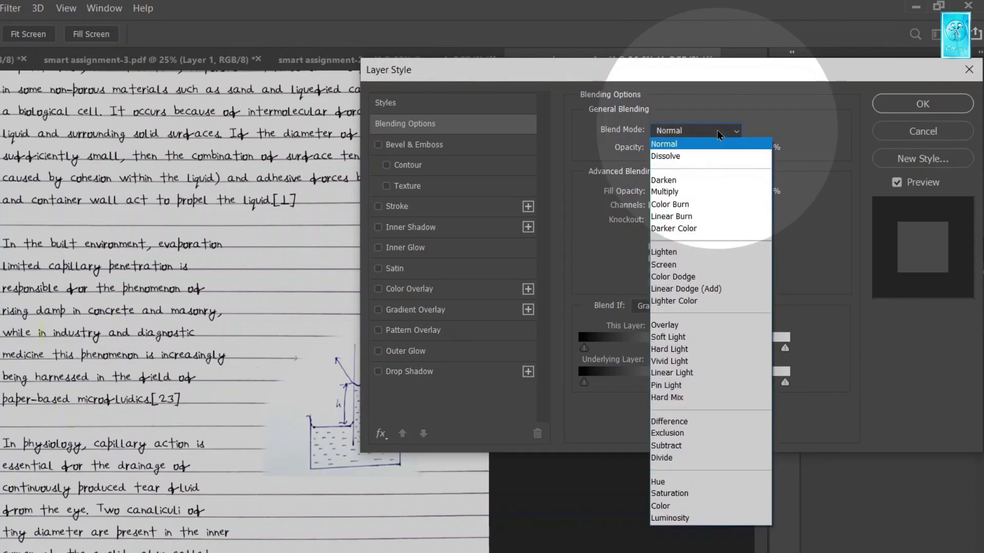
pyautogui.click(717, 192)
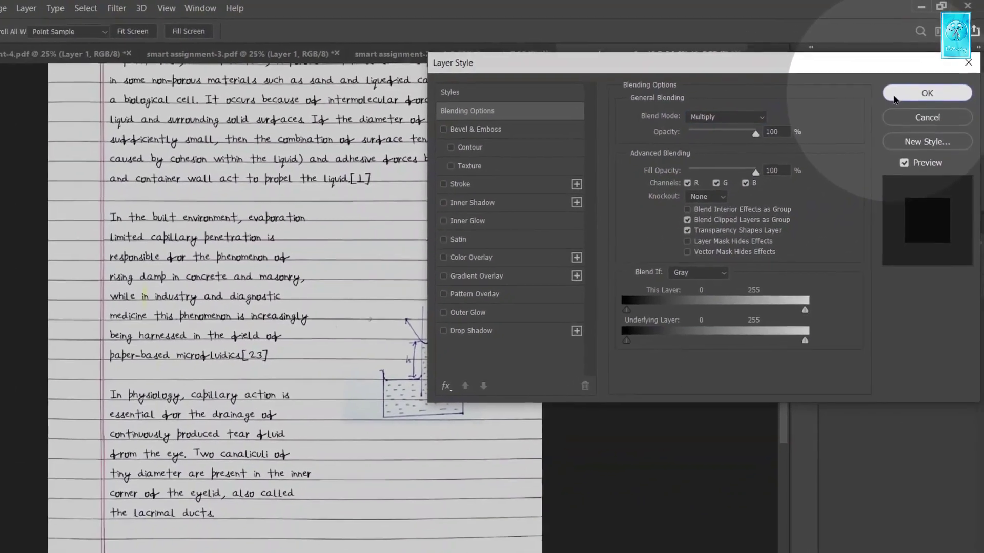
pyautogui.click(922, 103)
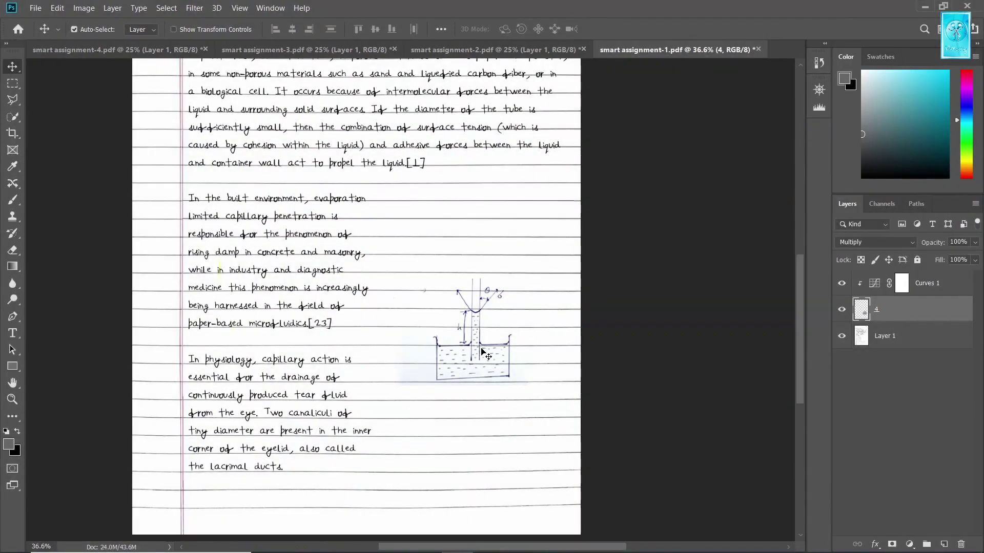
pyautogui.moveTo(481, 353); pyautogui.dragTo(482, 268)
pyautogui.click(494, 355)
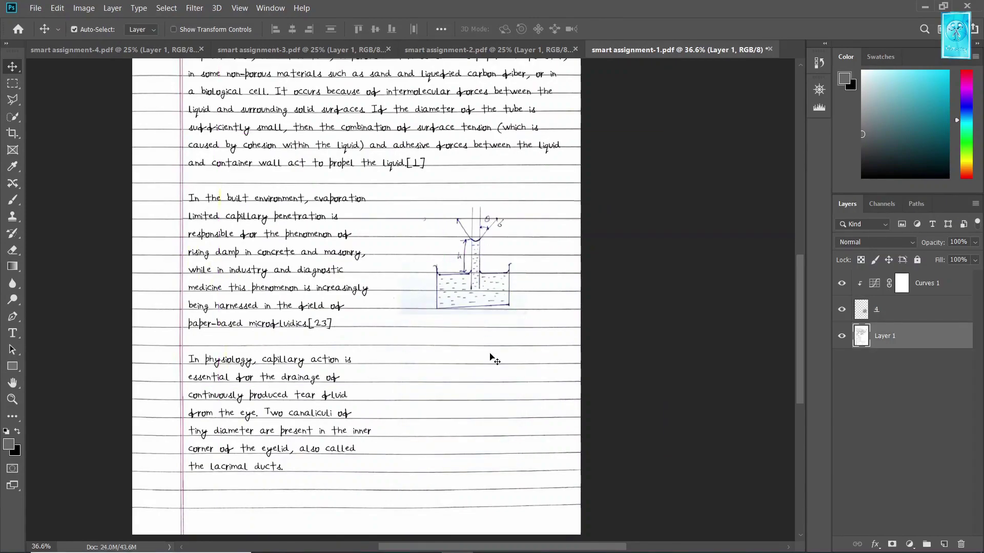
pyautogui.moveTo(472, 412); pyautogui.dragTo(475, 414)
# Step: Drag unnamed.png from the images folder onto the smart assignment-2 page 02 document
pyautogui.hotkey('ctrl', '0')
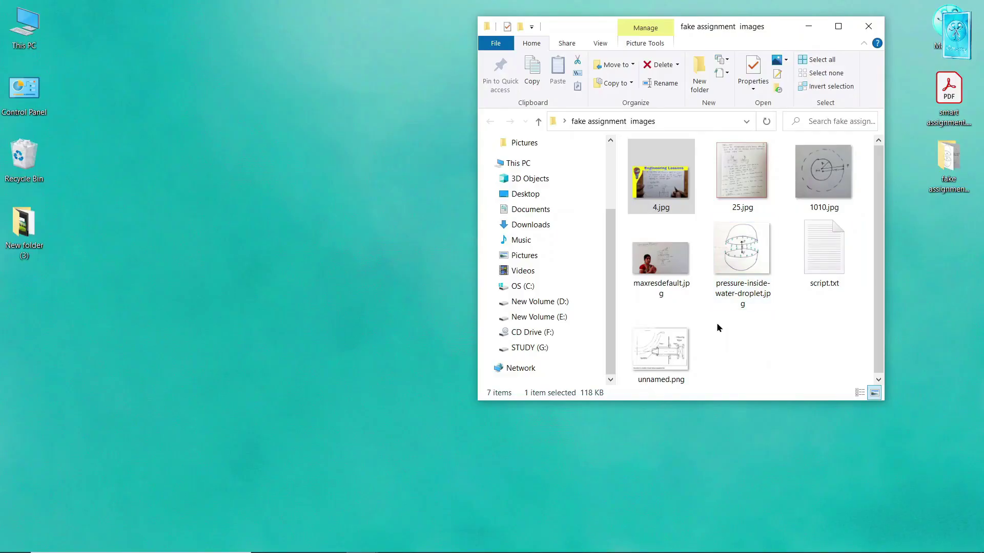
pyautogui.click(673, 279)
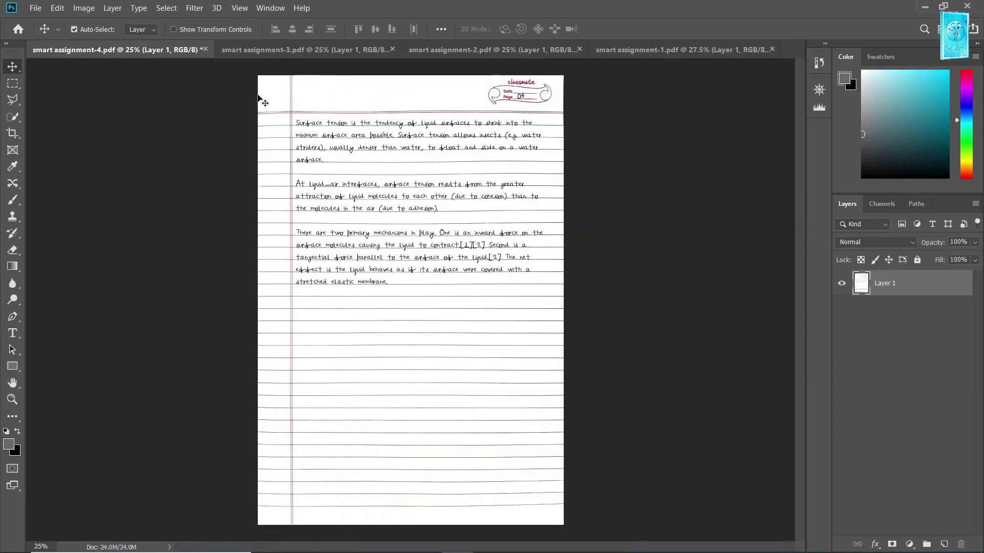
pyautogui.click(445, 53)
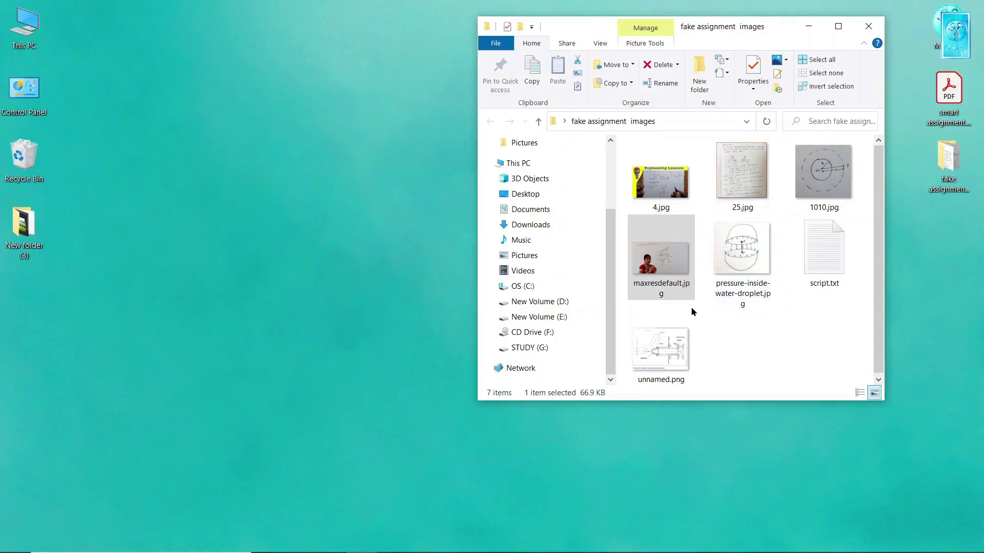
pyautogui.click(658, 364)
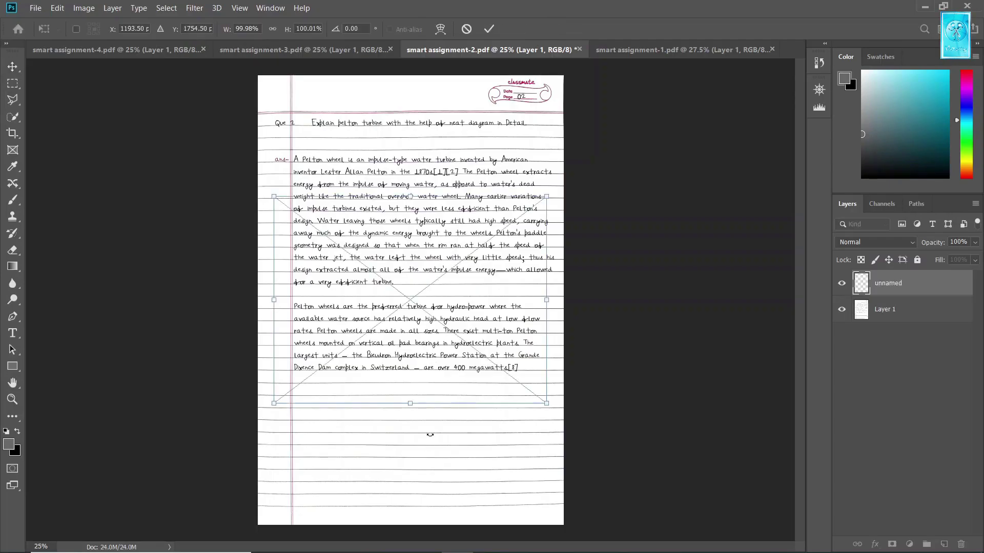
# Step: Commit the nozzle diagram lower on the page, rasterize it, and erase the blank area over the handwriting
pyautogui.moveTo(449, 282); pyautogui.dragTo(453, 374)
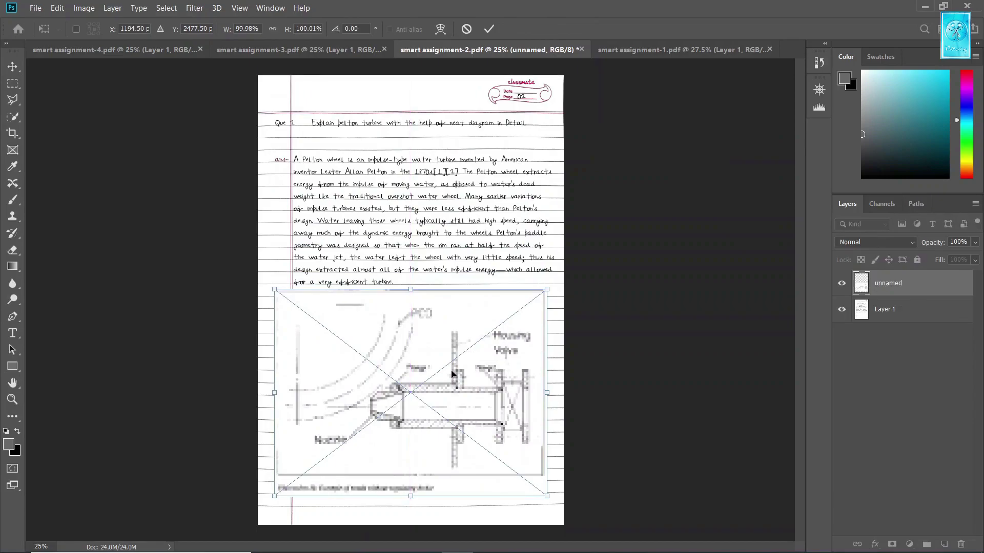
pyautogui.press('Return')
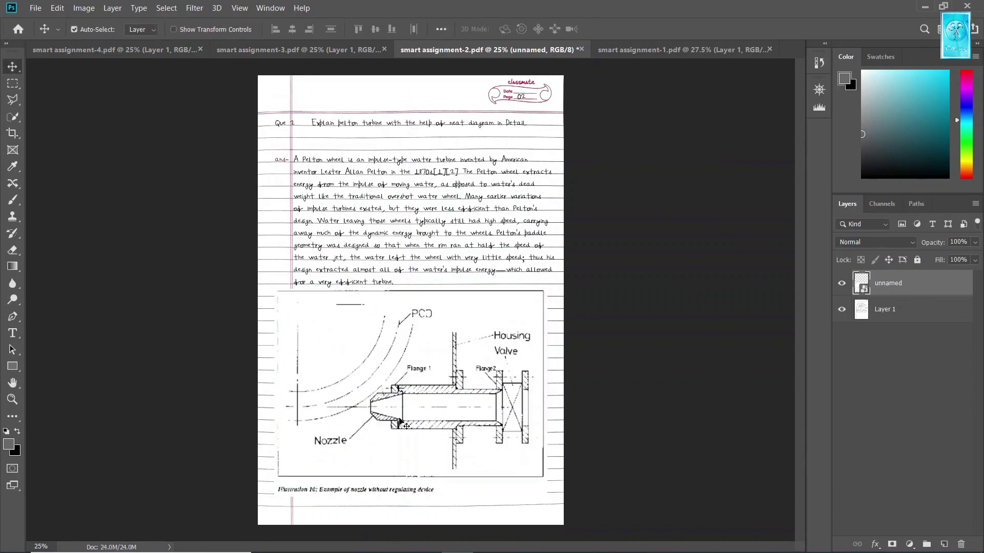
pyautogui.scroll(2, 400, 420)
pyautogui.moveTo(409, 416); pyautogui.dragTo(412, 380)
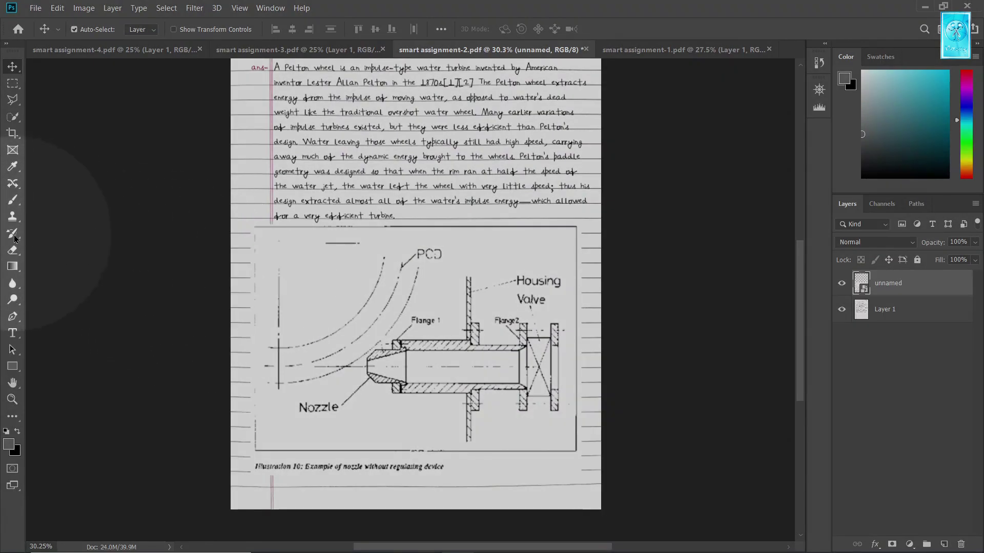
pyautogui.click(283, 240)
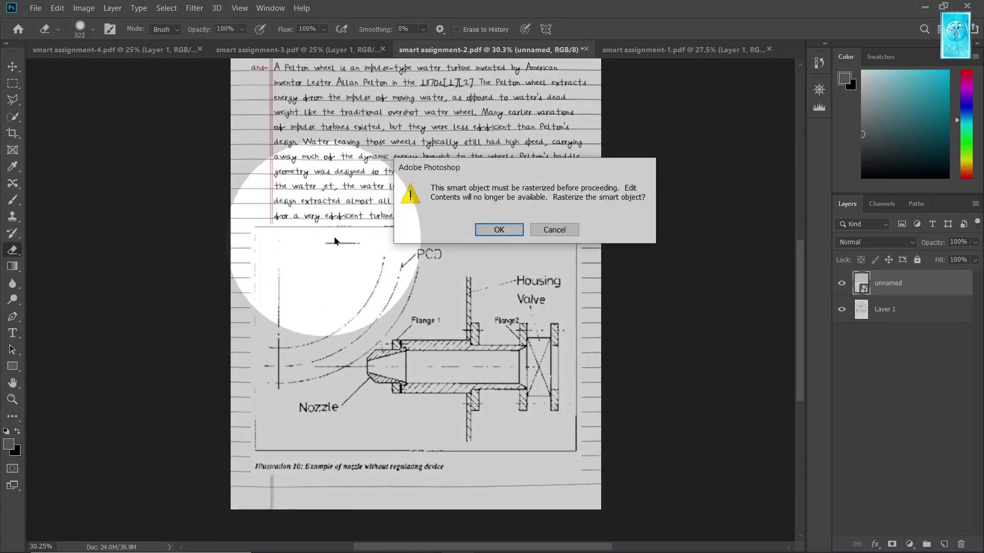
pyautogui.click(500, 288)
pyautogui.moveTo(273, 247)
pyautogui.mouseDown()
pyautogui.moveTo(439, 217)
pyautogui.moveTo(502, 220)
pyautogui.moveTo(566, 237)
pyautogui.moveTo(582, 276)
pyautogui.moveTo(598, 356)
pyautogui.moveTo(554, 451)
pyautogui.moveTo(322, 455)
pyautogui.moveTo(246, 428)
pyautogui.moveTo(237, 307)
pyautogui.moveTo(277, 240)
pyautogui.moveTo(416, 257)
pyautogui.moveTo(461, 251)
pyautogui.moveTo(541, 278)
pyautogui.moveTo(306, 450)
pyautogui.moveTo(313, 411)
pyautogui.moveTo(323, 431)
pyautogui.mouseUp()
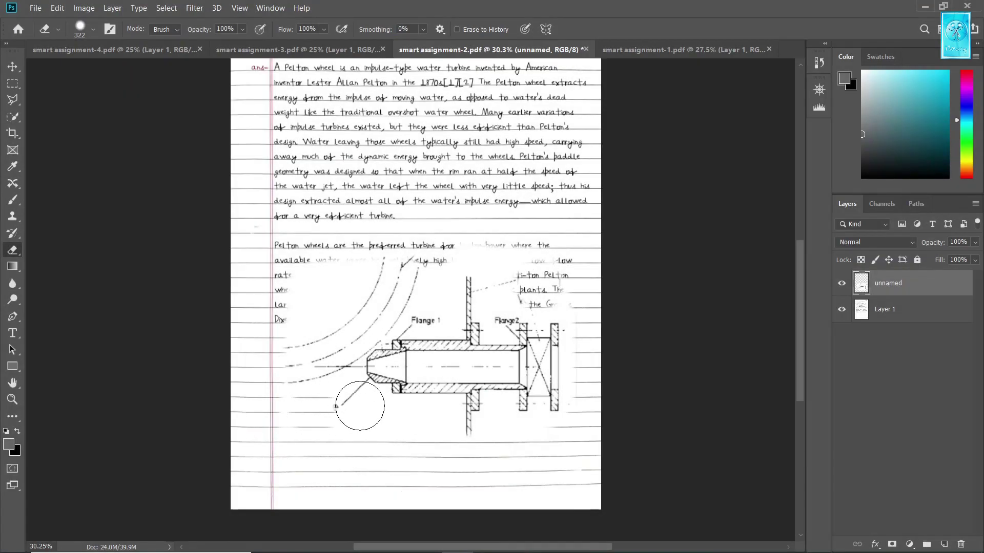
pyautogui.scroll(3, 433, 324)
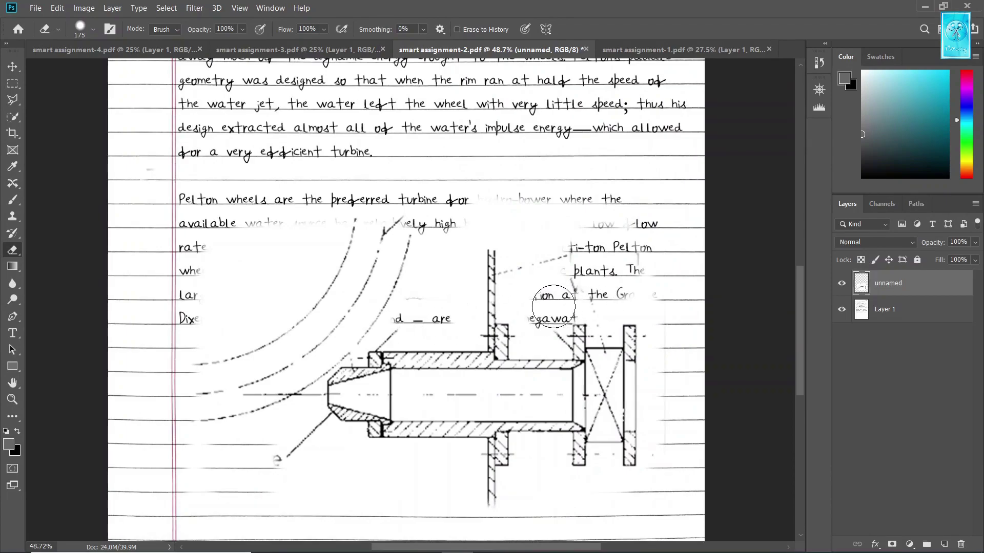
pyautogui.scroll(-1, 418, 350)
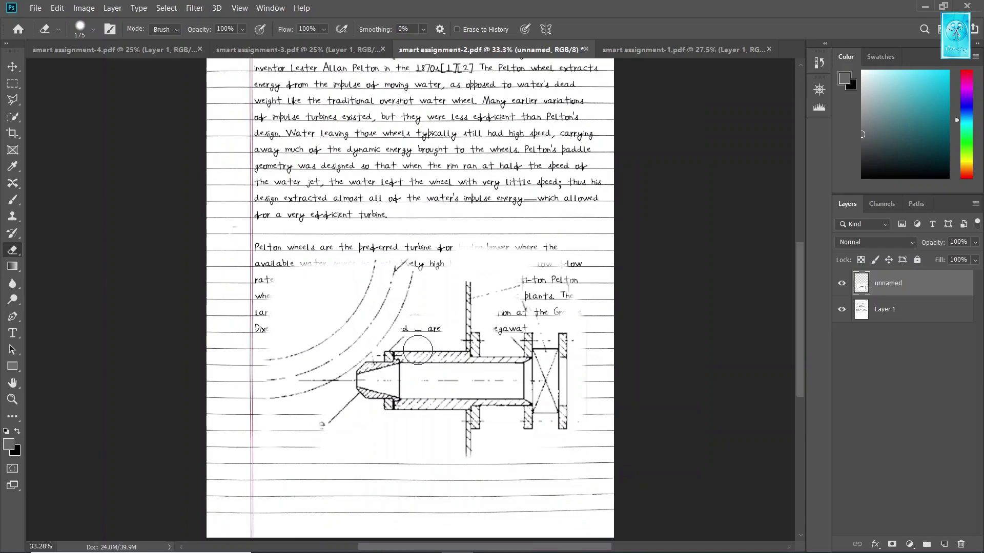
pyautogui.scroll(-1, 418, 350)
# Step: Scale the nozzle diagram to about 80% and place it below the Pelton wheels paragraph
pyautogui.press('v')
pyautogui.moveTo(418, 350); pyautogui.dragTo(435, 421)
pyautogui.hotkey('ctrl', 't')
pyautogui.moveTo(582, 299); pyautogui.dragTo(541, 330)
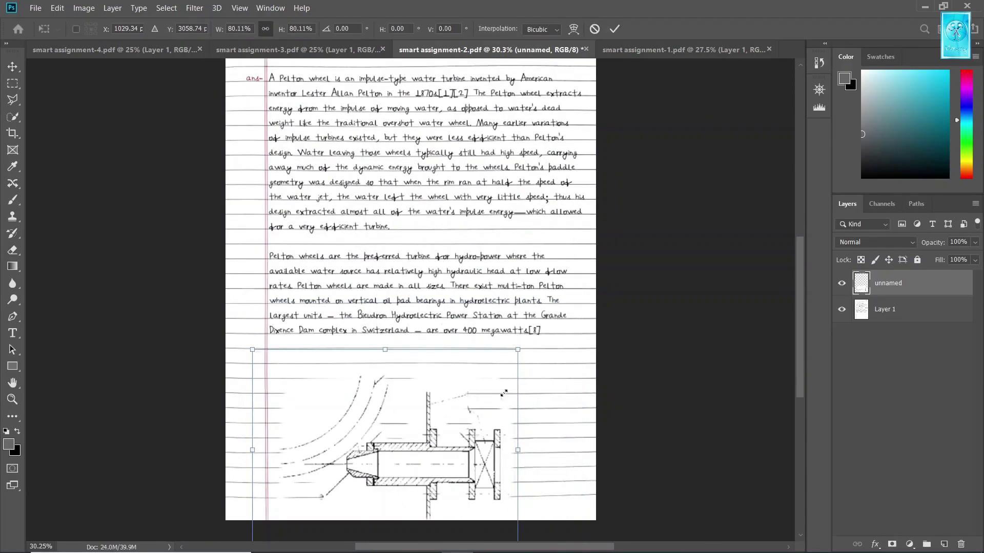
pyautogui.moveTo(496, 403); pyautogui.dragTo(489, 405)
pyautogui.press('Return')
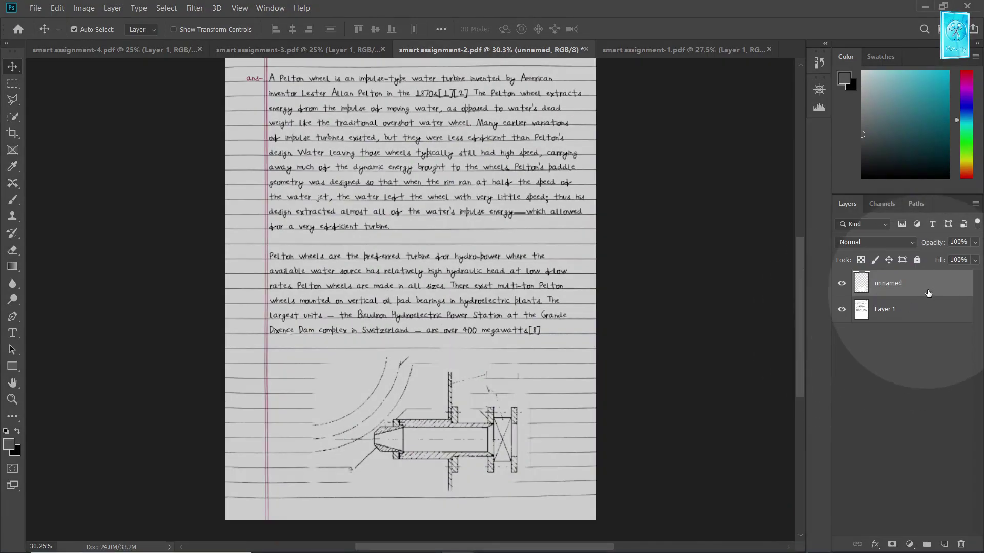
# Step: Set the unnamed nozzle layer's blend mode to Multiply in Blending Options
pyautogui.rightClick(931, 283)
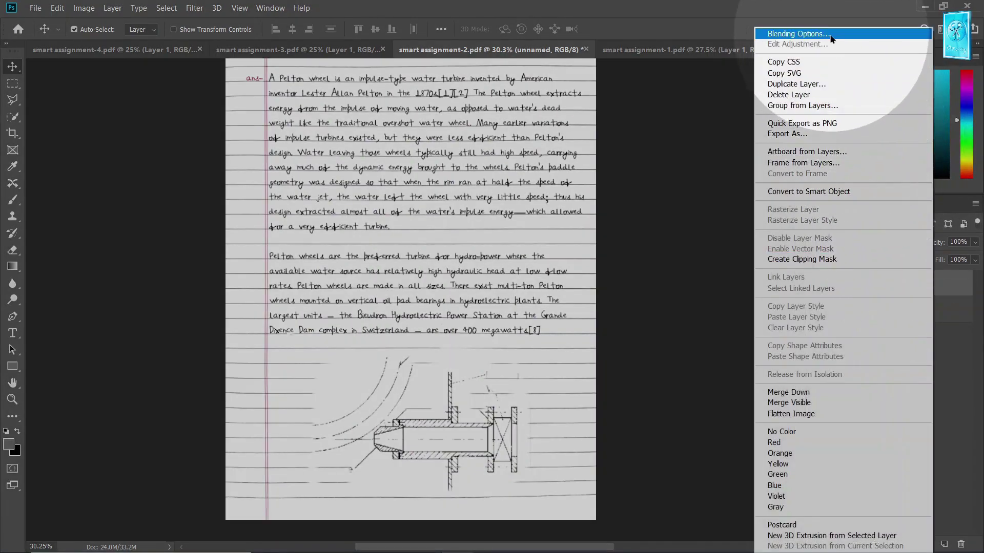
pyautogui.click(831, 37)
pyautogui.click(780, 108)
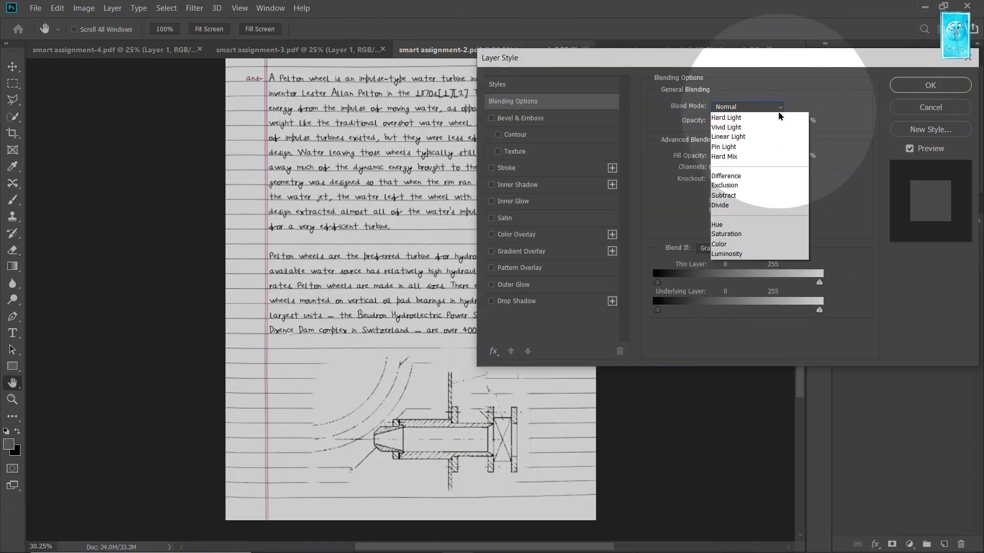
pyautogui.click(777, 145)
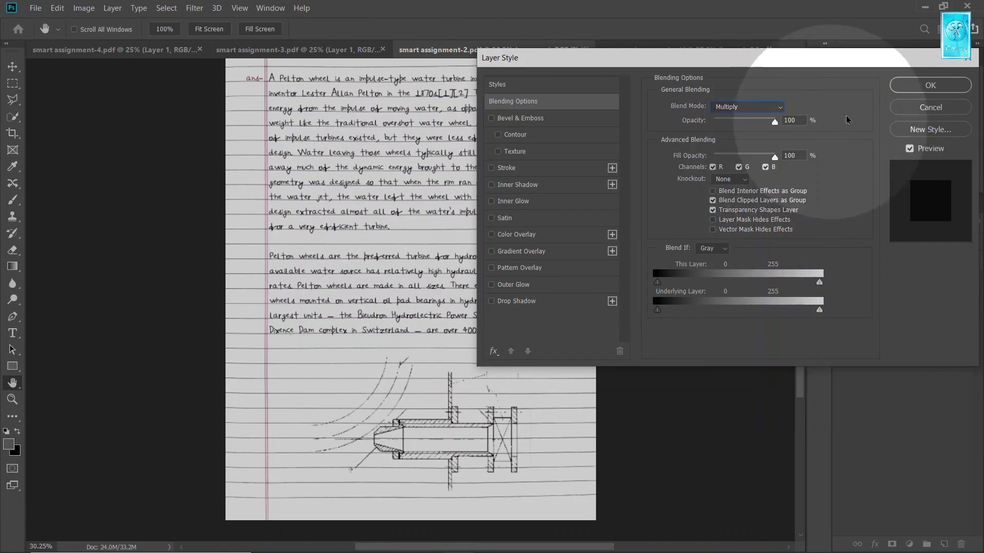
pyautogui.click(910, 85)
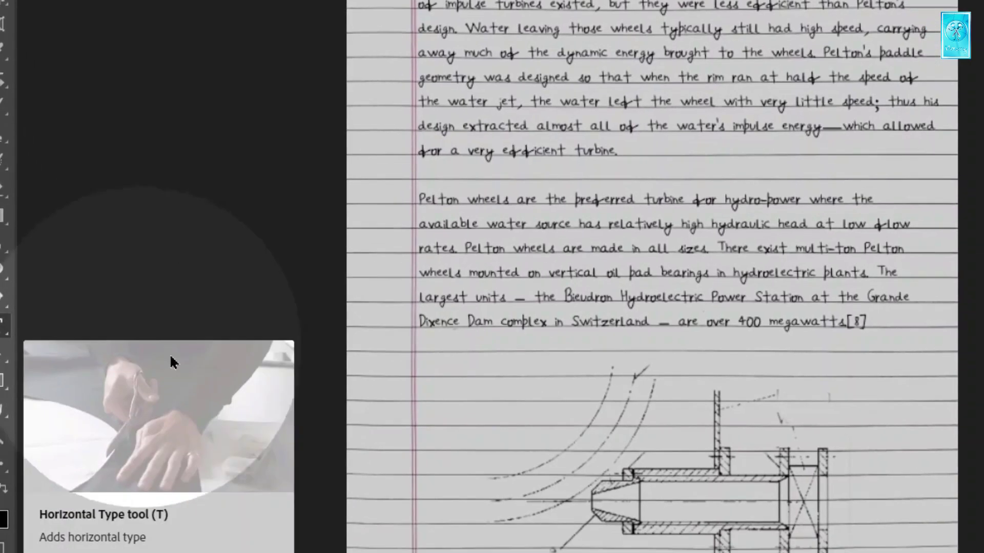
# Step: Add a 24 pt 'curve' text label above the diagram's curves
pyautogui.click(18, 344)
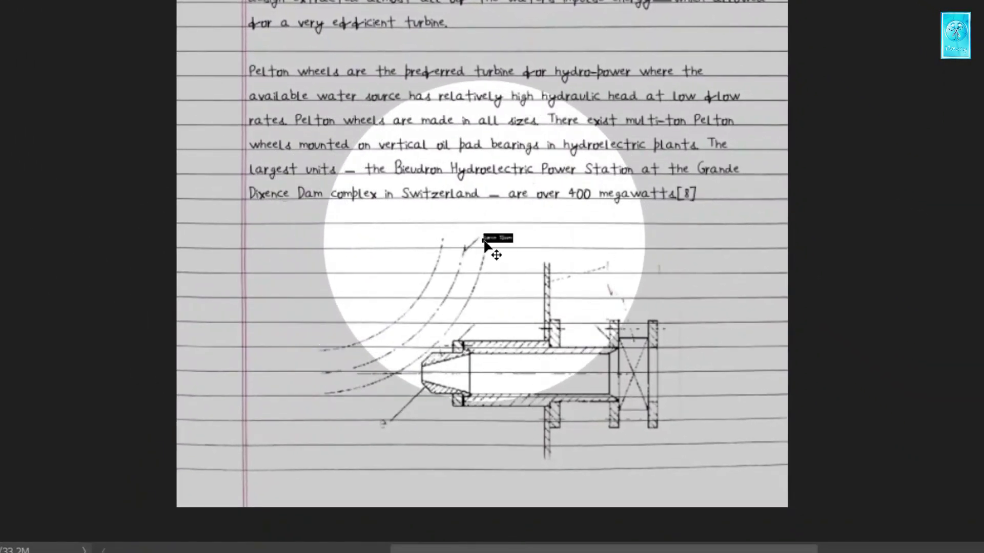
pyautogui.moveTo(484, 245); pyautogui.dragTo(641, 203)
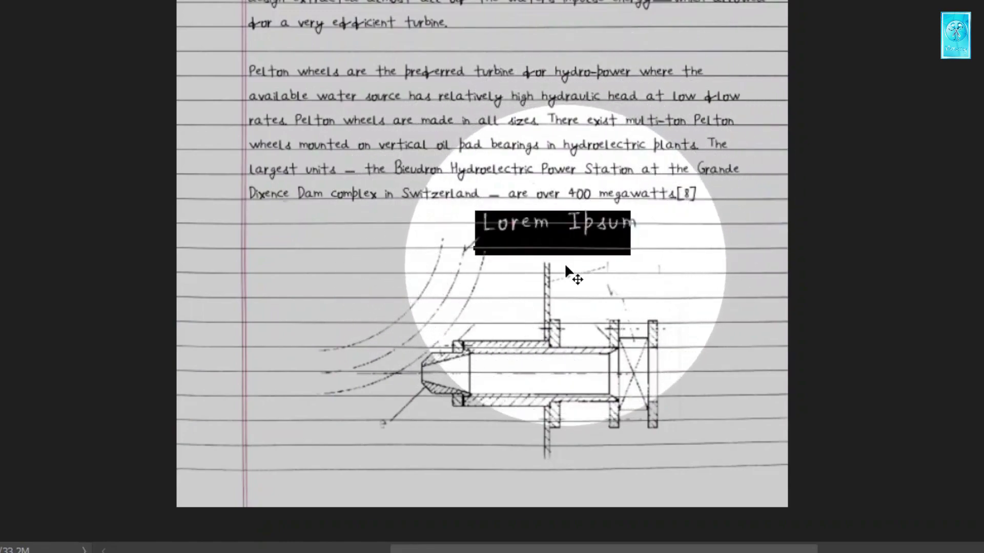
pyautogui.click(566, 234)
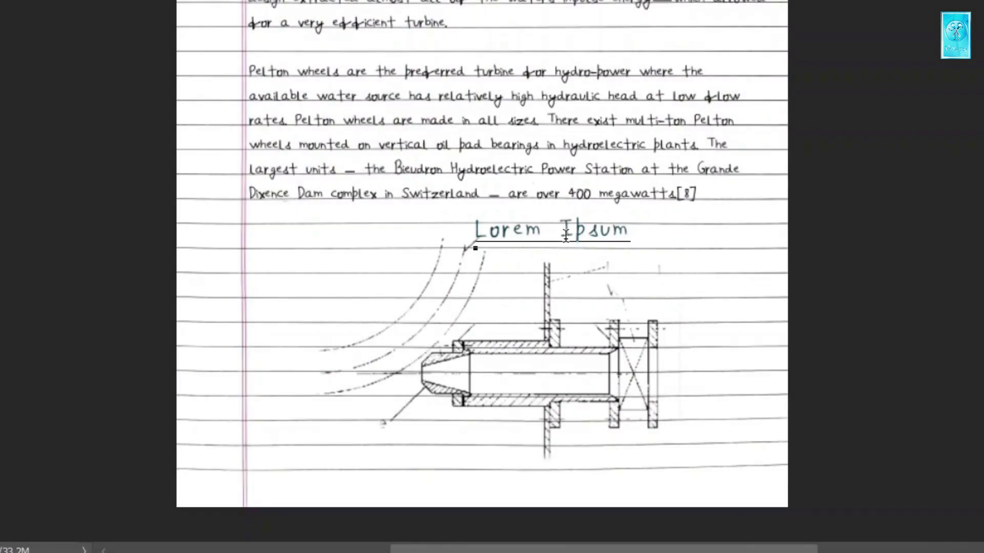
pyautogui.hotkey('ctrl', 'a')
pyautogui.press('Left')
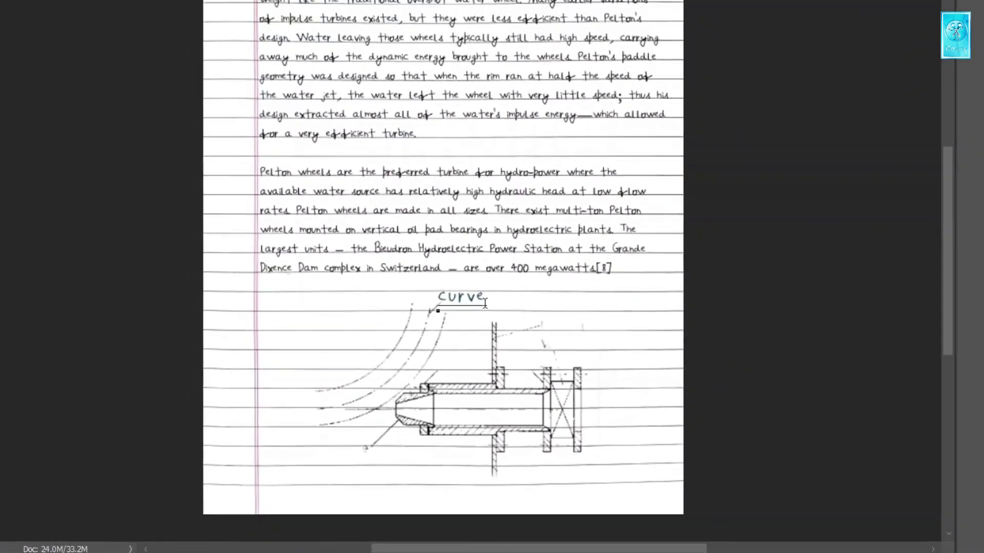
pyautogui.doubleClick(482, 236)
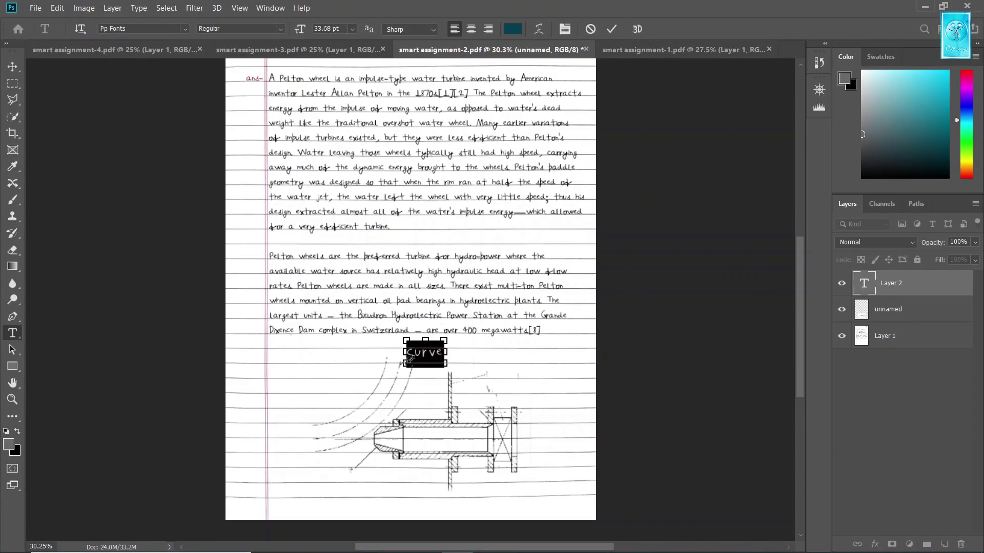
pyautogui.hotkey('ctrl', 't')
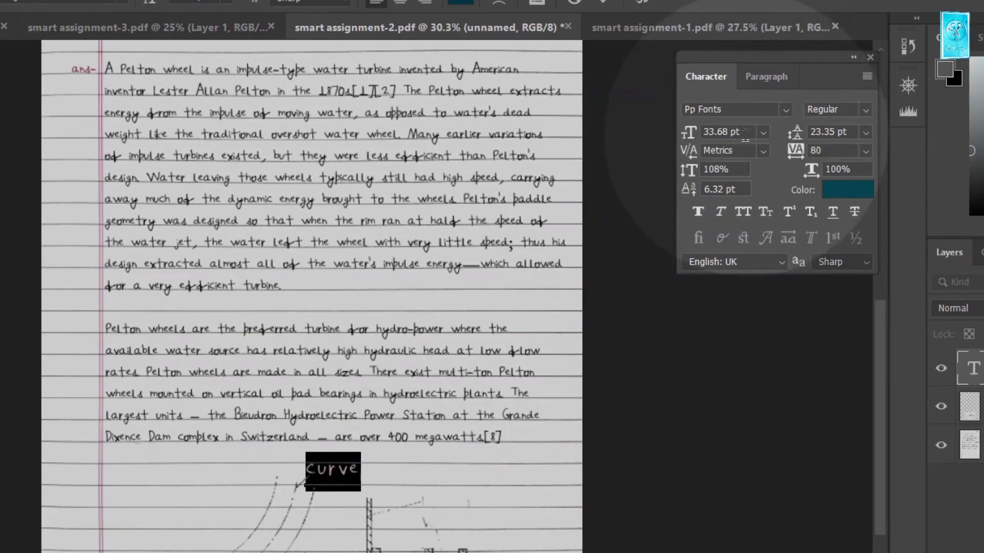
pyautogui.click(763, 132)
pyautogui.click(746, 286)
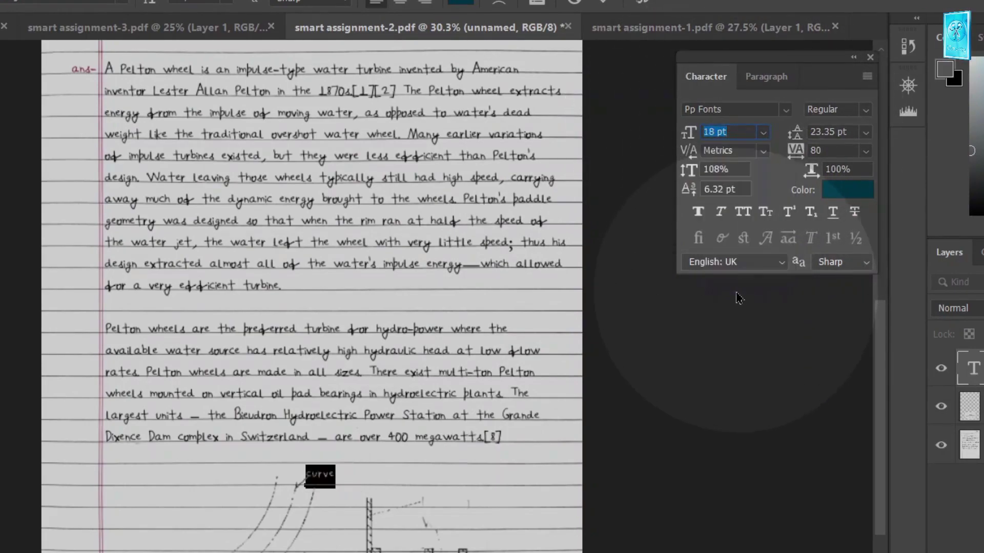
pyautogui.click(763, 132)
pyautogui.click(717, 307)
pyautogui.hotkey('ctrl', 'Return')
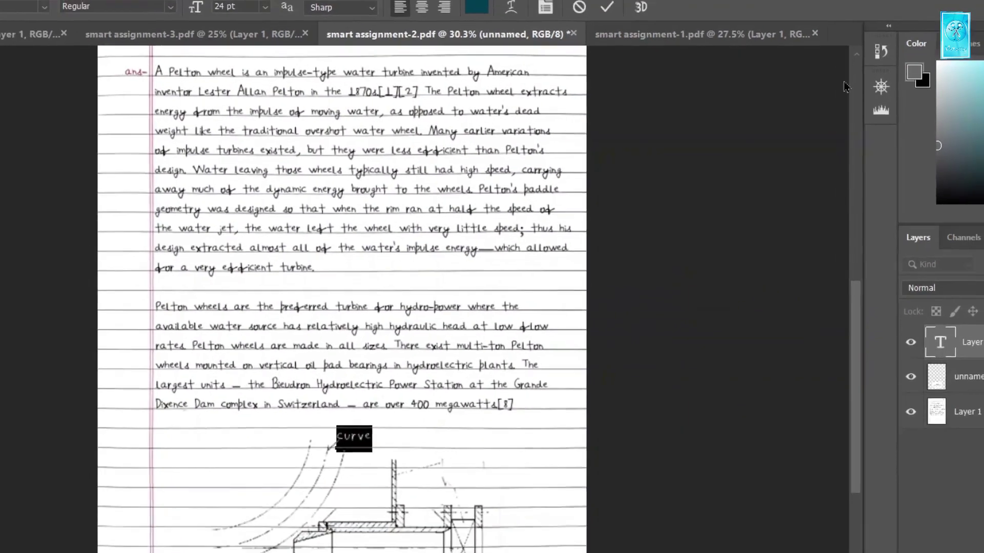
# Step: Add the 'flag' and 'jai hooo' labels near the diagram's flange
pyautogui.scroll(3, 370, 493)
pyautogui.scroll(-2, 370, 493)
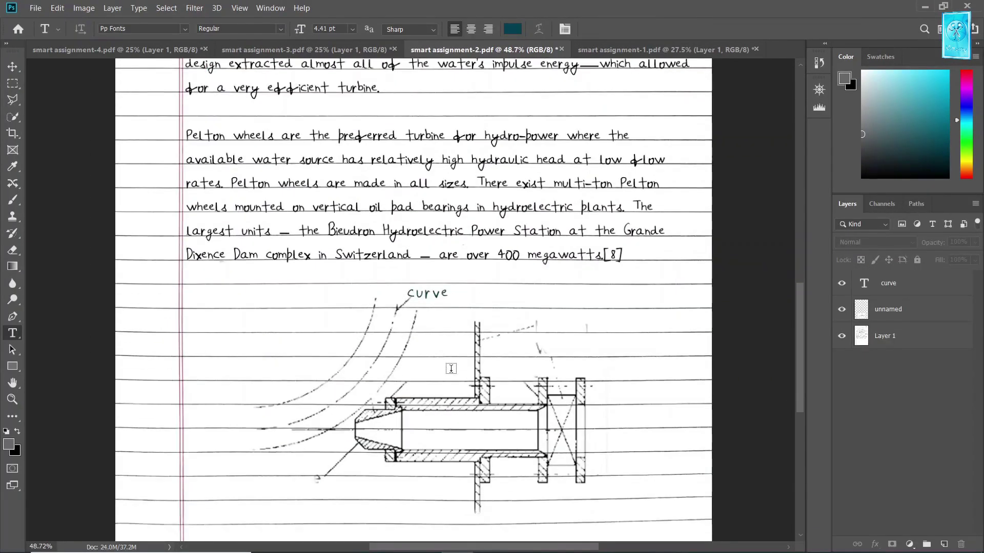
pyautogui.scroll(2, 451, 368)
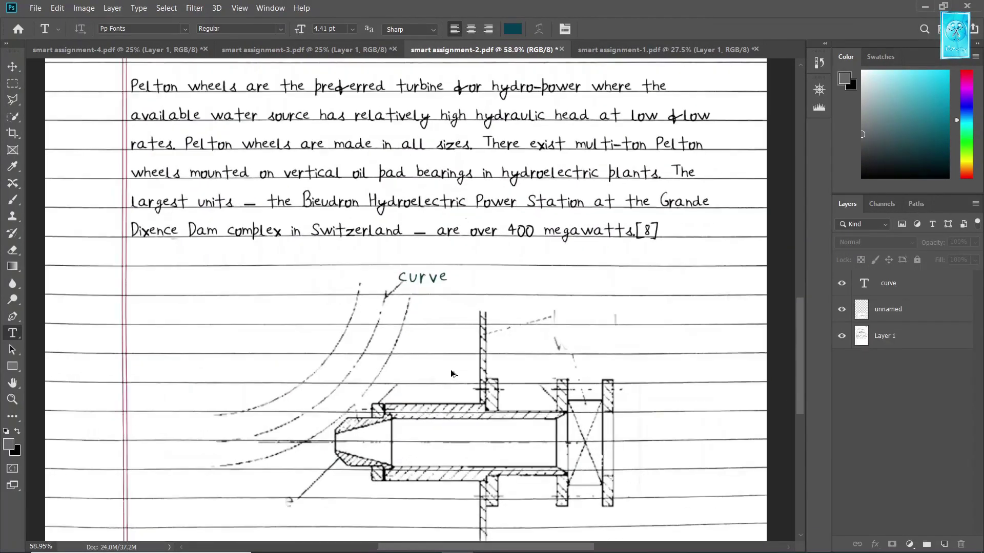
pyautogui.scroll(-3, 451, 369)
pyautogui.moveTo(525, 347); pyautogui.dragTo(489, 340)
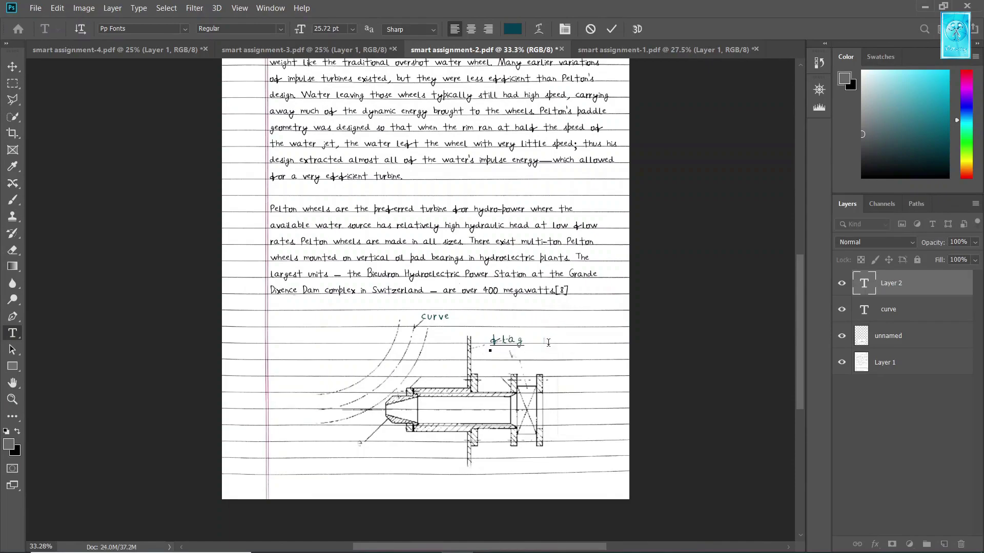
pyautogui.hotkey('ctrl', 'Return')
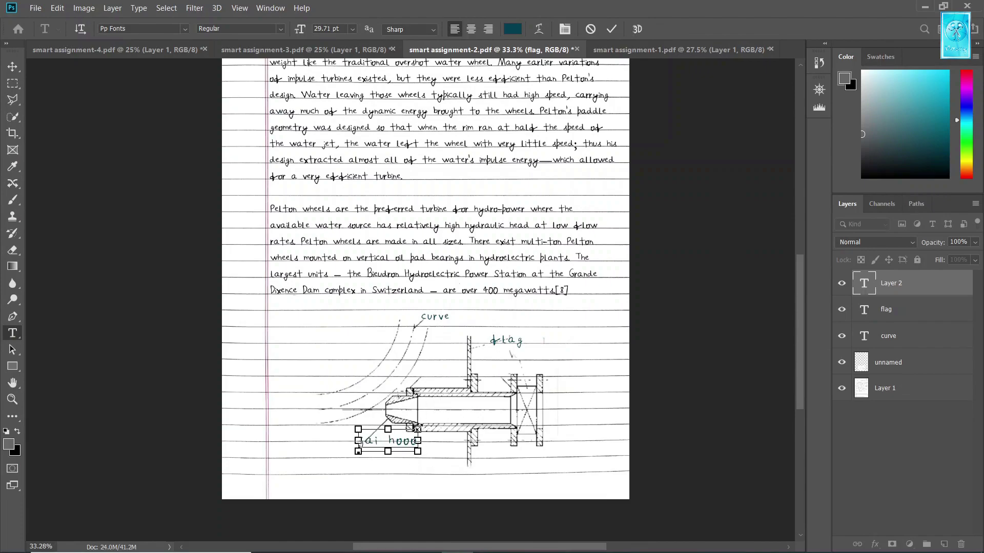
pyautogui.hotkey('ctrl', 'Return')
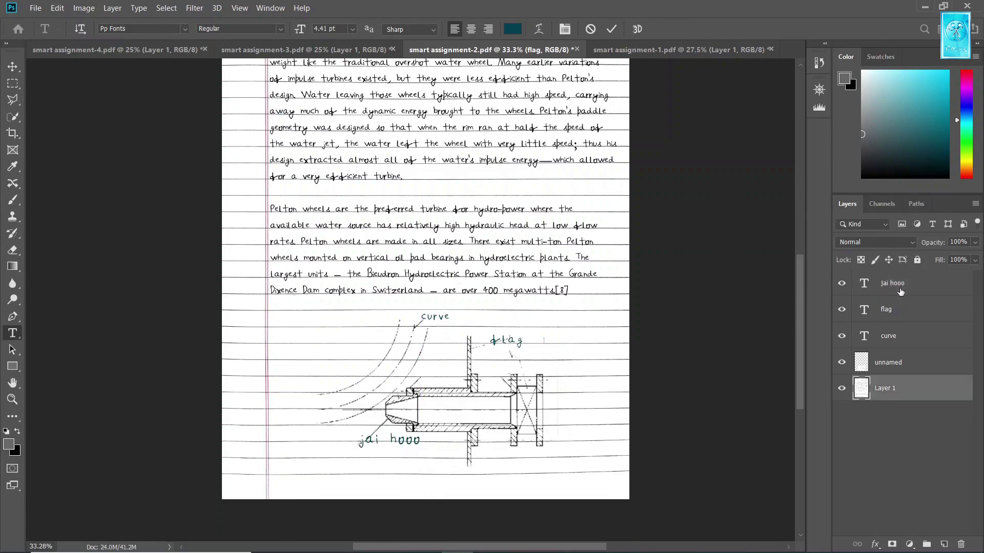
# Step: Write the title 'PELTON TURBINE' beneath the nozzle diagram
pyautogui.click(888, 362)
pyautogui.moveTo(401, 467); pyautogui.dragTo(505, 439)
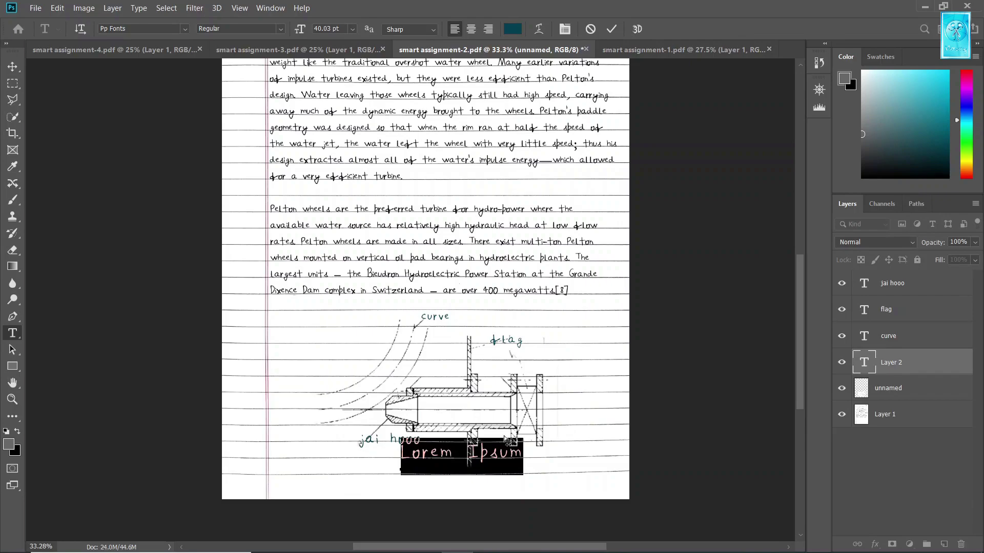
pyautogui.write('PELTON TURBINE')
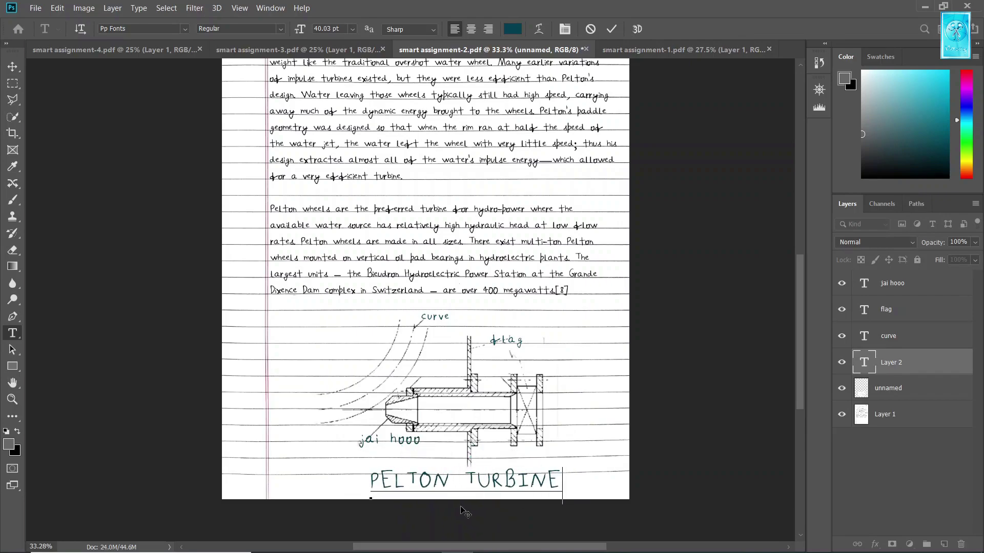
pyautogui.hotkey('ctrl', 'Return')
pyautogui.hotkey('ctrl', '-')
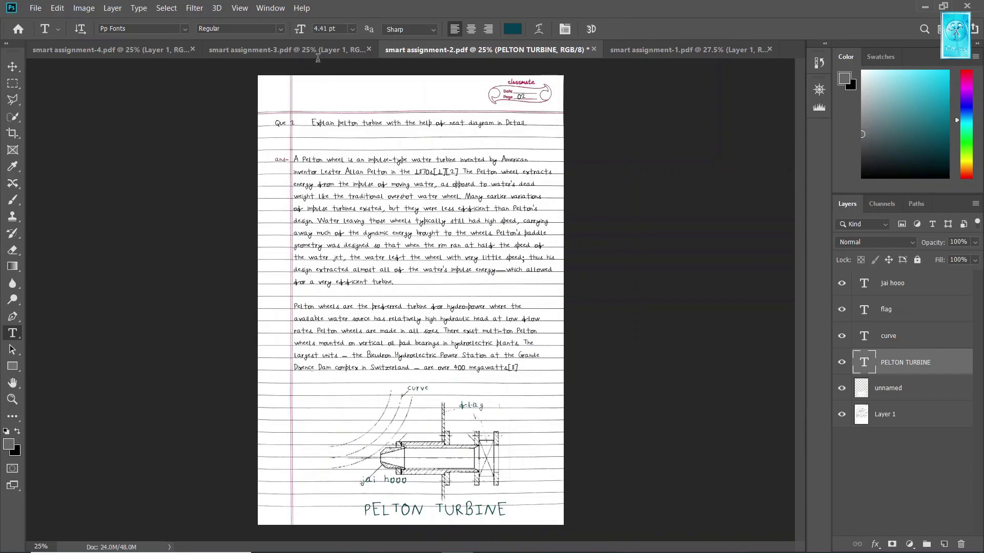
# Step: In smart assignment-4, commit the video still and erase it down to the whiteboard sketch
pyautogui.hotkey('ctrl', 'Tab')
pyautogui.hotkey('ctrl', 'Tab')
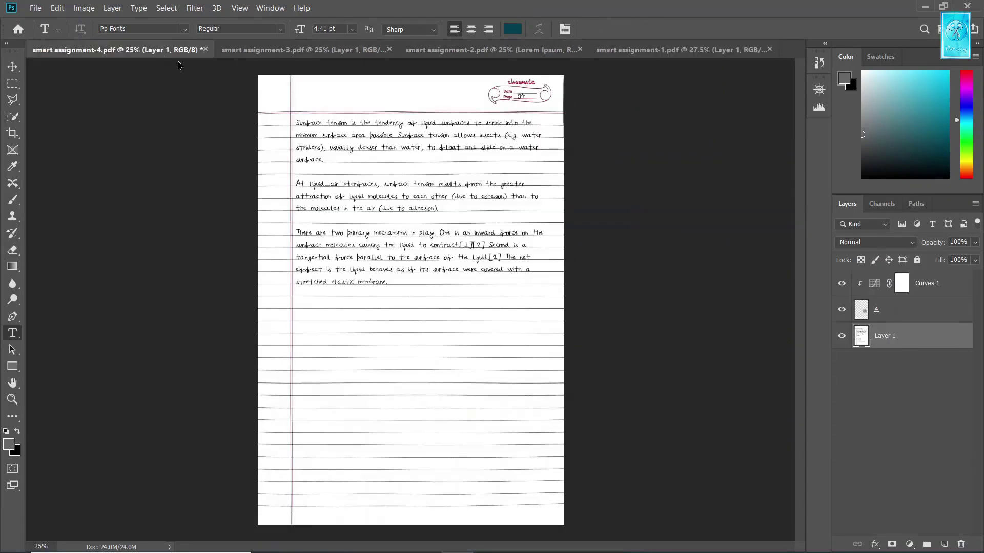
pyautogui.hotkey('ctrl', '+')
pyautogui.scroll(-3, 398, 376)
pyautogui.press('Return')
pyautogui.press('e')
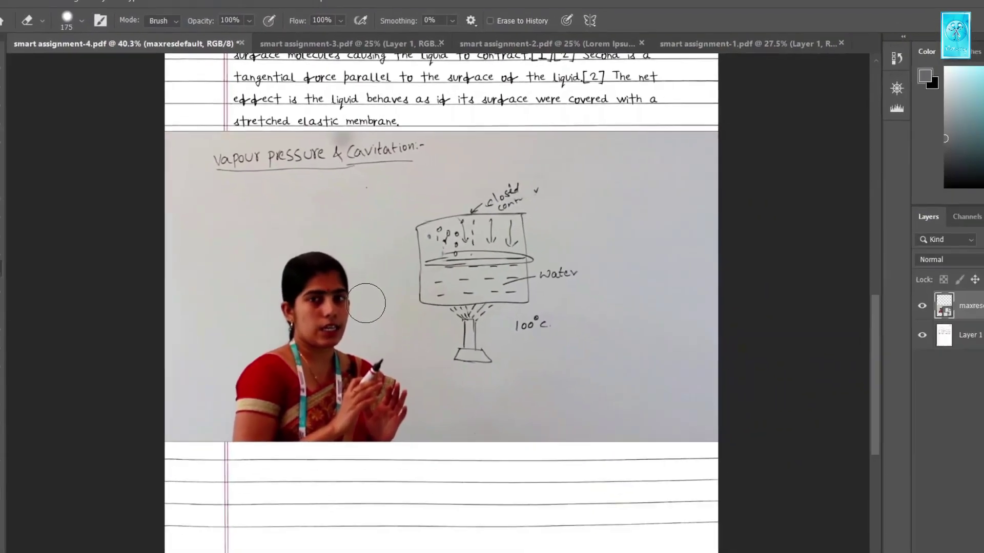
pyautogui.moveTo(410, 353)
pyautogui.mouseDown()
pyautogui.moveTo(421, 186)
pyautogui.moveTo(289, 275)
pyautogui.moveTo(238, 442)
pyautogui.mouseUp()
pyautogui.moveTo(225, 355)
pyautogui.mouseDown()
pyautogui.moveTo(306, 392)
pyautogui.moveTo(268, 355)
pyautogui.moveTo(338, 390)
pyautogui.moveTo(601, 134)
pyautogui.moveTo(600, 333)
pyautogui.moveTo(544, 145)
pyautogui.moveTo(498, 323)
pyautogui.mouseUp()
pyautogui.press('v')
pyautogui.hotkey('ctrl', '-')
# Step: Brighten the vapour and droplet diagrams with Curves and start the 'Capillarity' and 'Vvapour pressure' captions
pyautogui.click(909, 544)
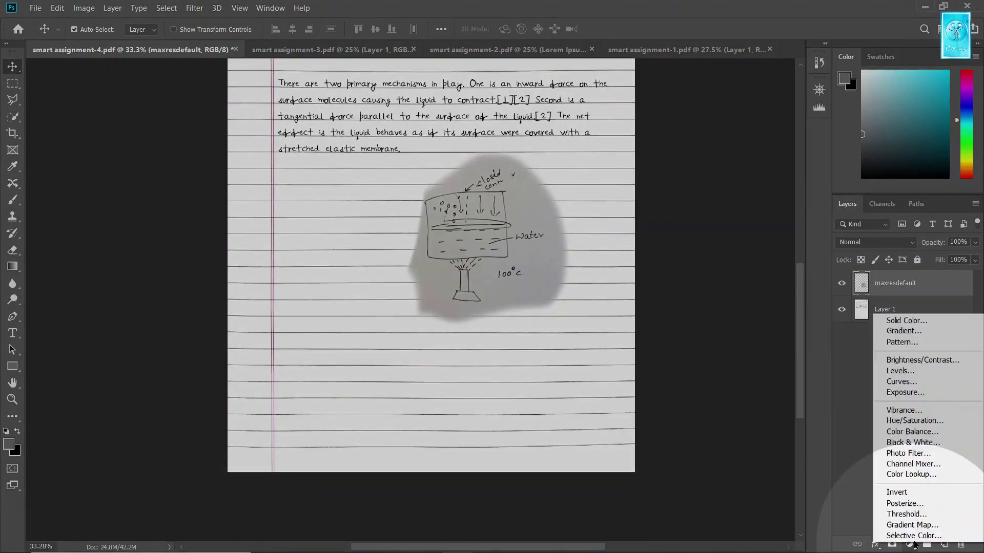
pyautogui.click(891, 380)
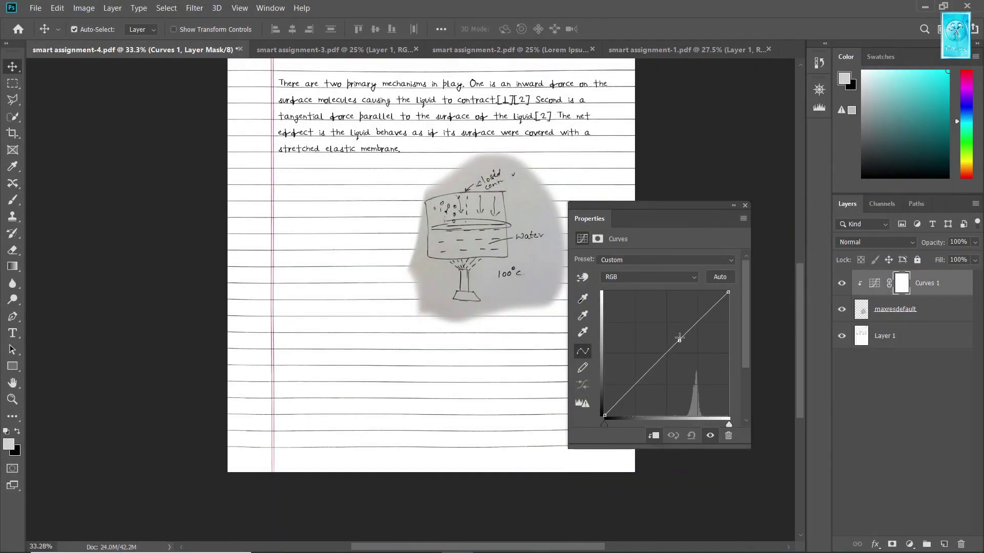
pyautogui.moveTo(679, 339); pyautogui.dragTo(666, 308)
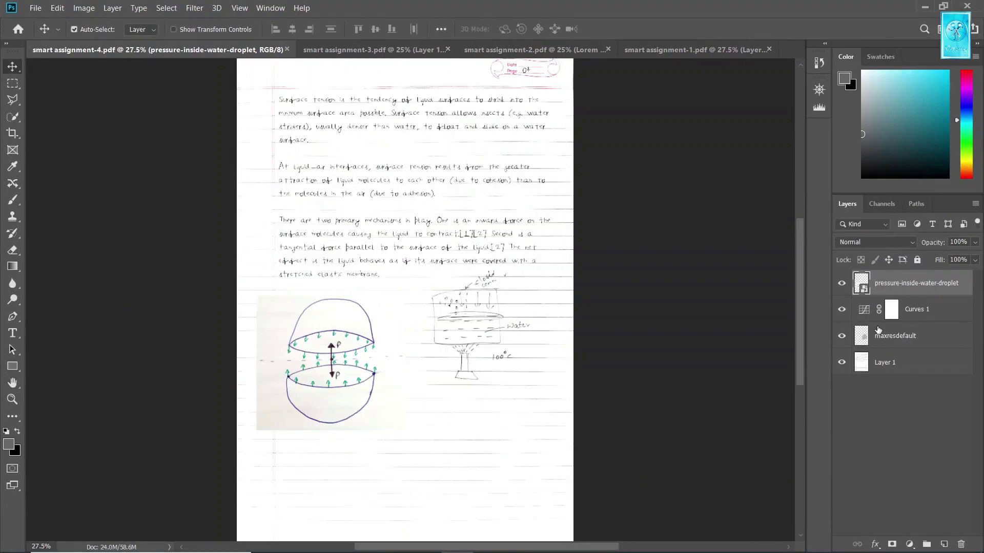
pyautogui.moveTo(646, 335); pyautogui.dragTo(643, 345)
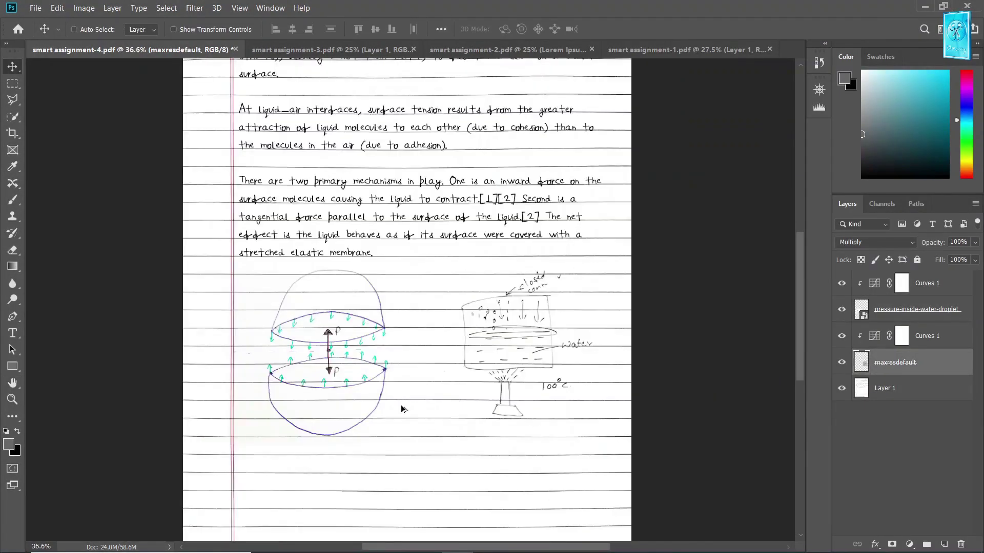
pyautogui.moveTo(302, 423); pyautogui.dragTo(392, 444)
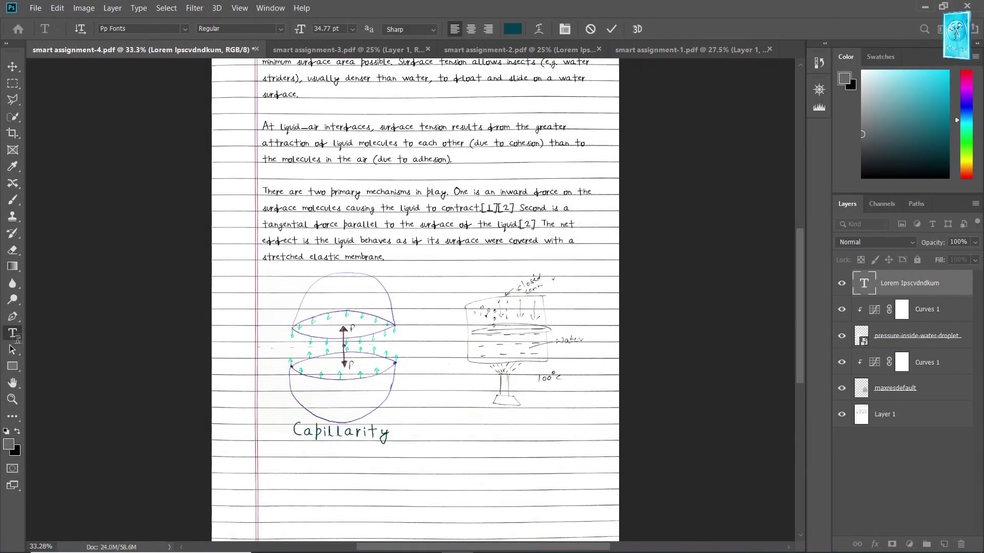
pyautogui.click(495, 424)
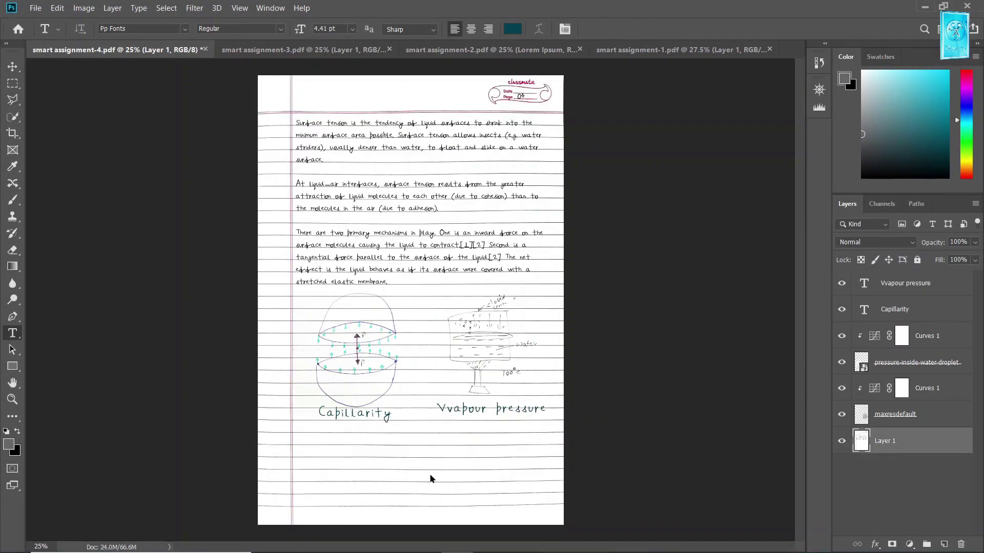
# Step: Scale the 1010 circle diagram to about 58% and position it under the vapour pressure label
pyautogui.hotkey('ctrl', 't')
pyautogui.moveTo(423, 307); pyautogui.dragTo(444, 431)
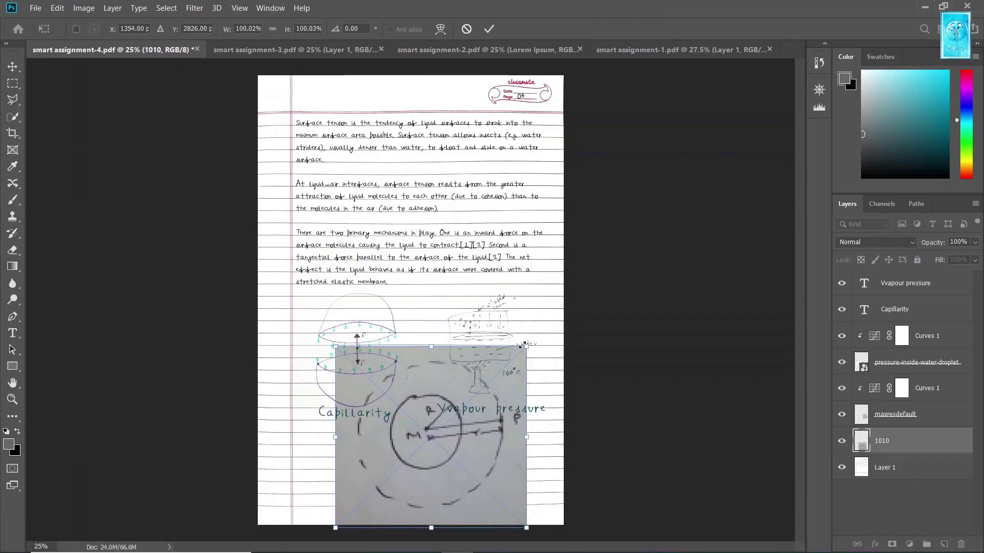
pyautogui.moveTo(522, 345); pyautogui.dragTo(435, 438)
pyautogui.scroll(3, 436, 452)
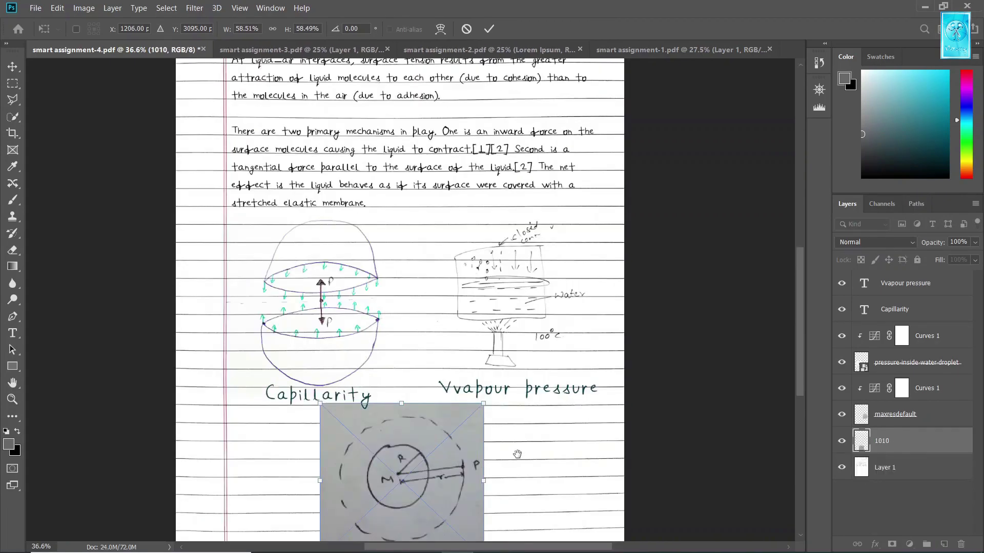
pyautogui.moveTo(517, 454); pyautogui.dragTo(527, 341)
pyautogui.scroll(2, 461, 368)
pyautogui.moveTo(458, 371); pyautogui.dragTo(503, 373)
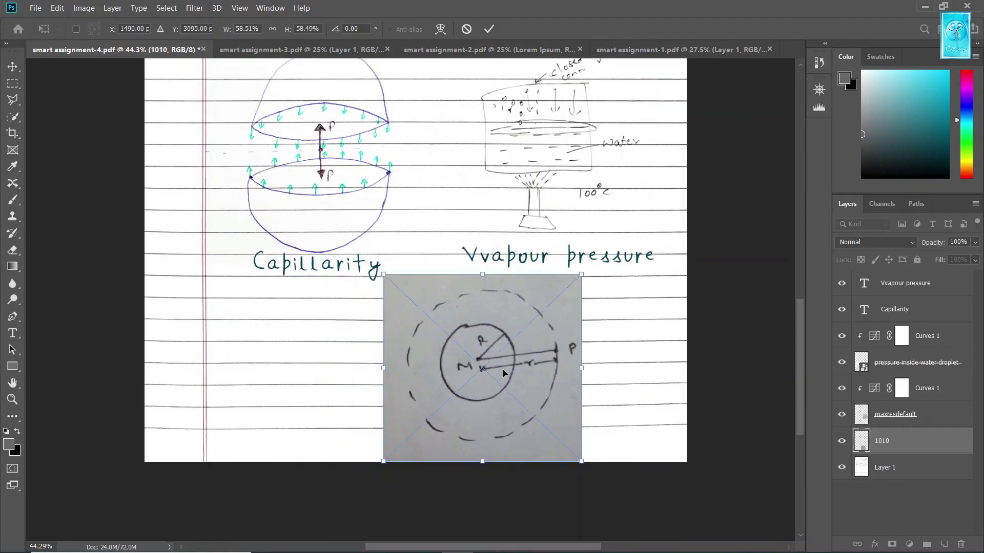
pyautogui.press('Return')
pyautogui.press('v')
pyautogui.moveTo(505, 361); pyautogui.dragTo(512, 360)
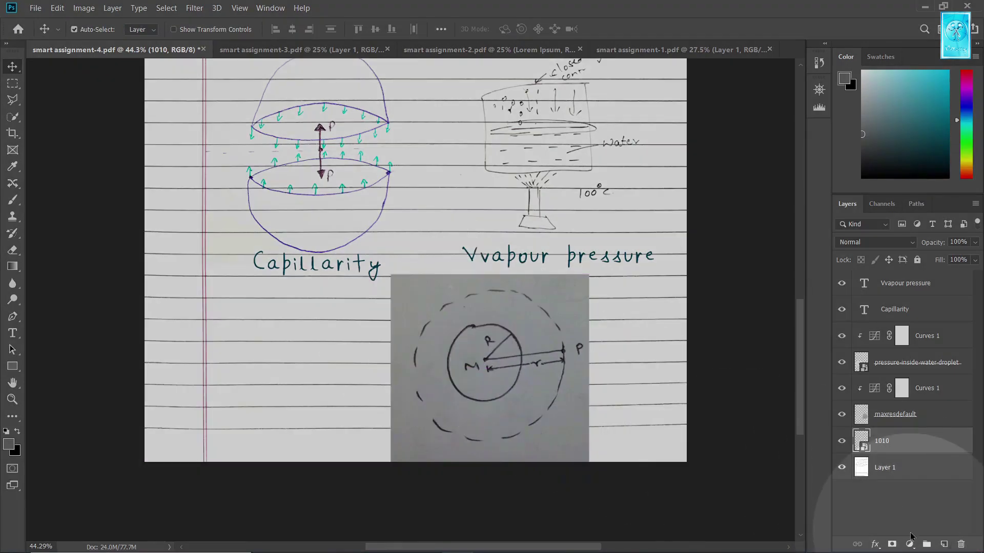
# Step: Brighten the circle photo's grey background with a Curves adjustment layer
pyautogui.click(910, 544)
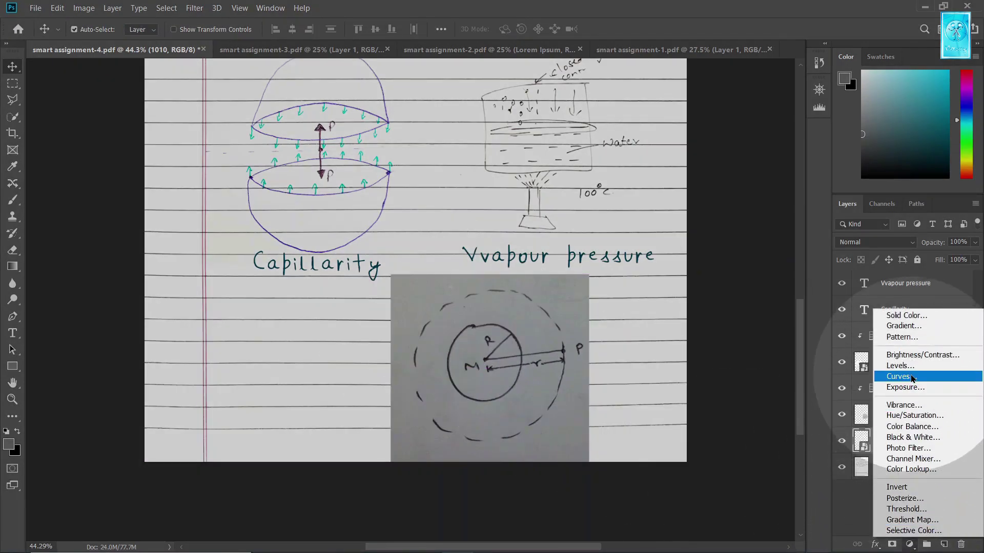
pyautogui.click(902, 375)
pyautogui.moveTo(664, 357); pyautogui.dragTo(637, 336)
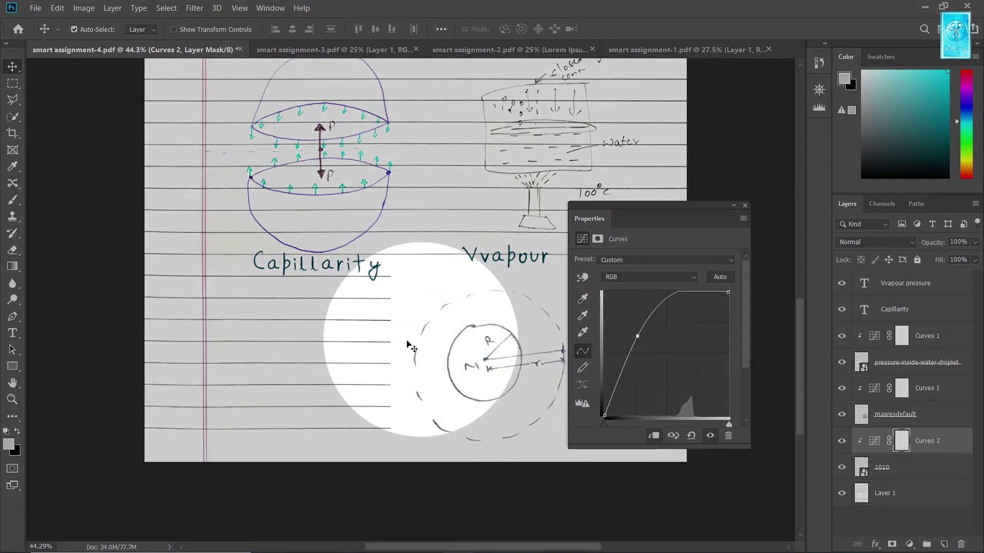
pyautogui.scroll(3, 390, 345)
pyautogui.scroll(-3, 425, 332)
pyautogui.click(745, 205)
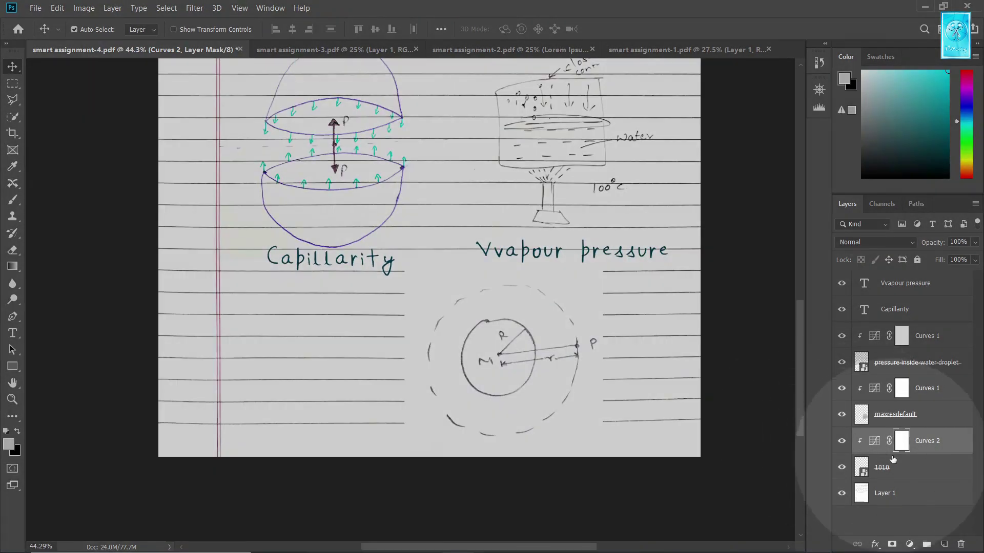
# Step: Set the 1010 circle layer's blend mode to Multiply
pyautogui.rightClick(908, 468)
pyautogui.click(717, 82)
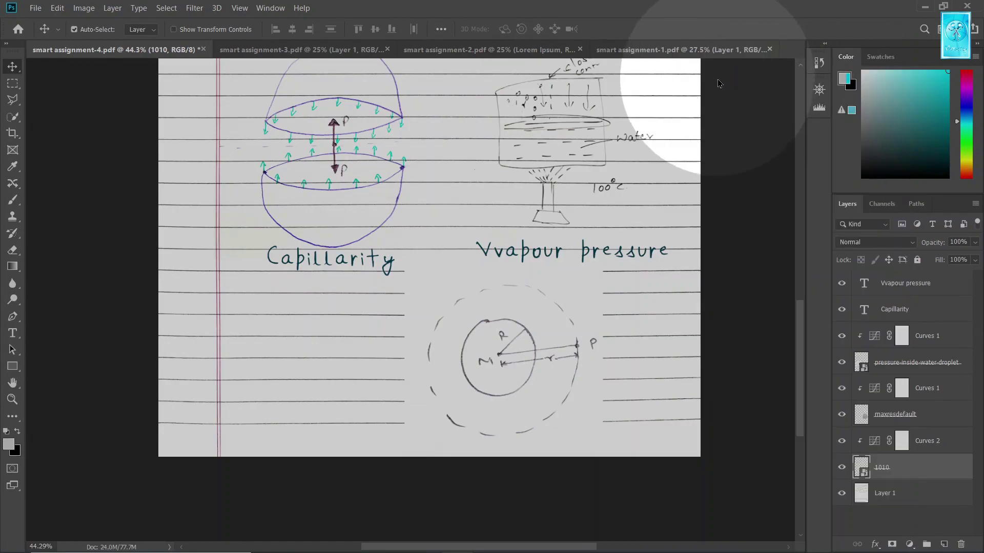
pyautogui.click(743, 101)
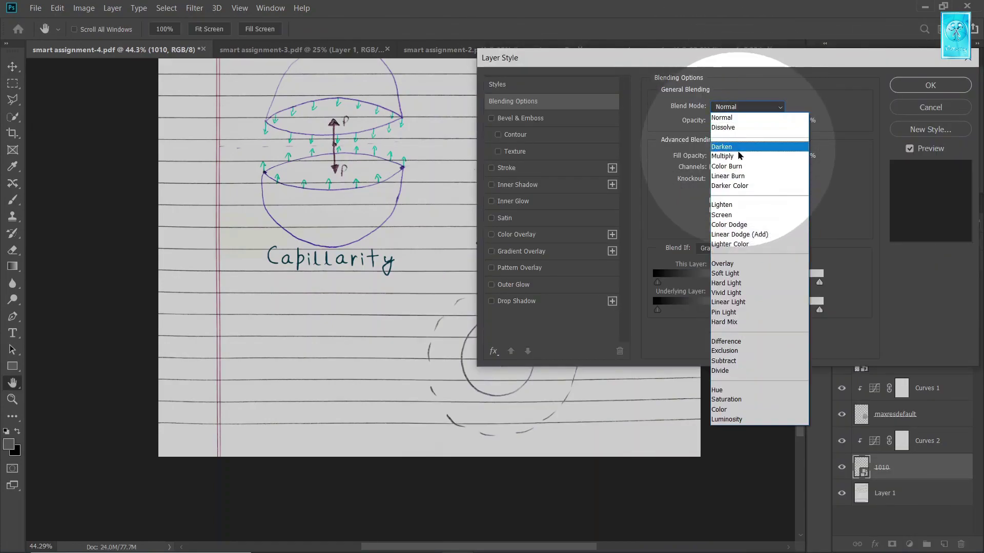
pyautogui.click(736, 150)
pyautogui.click(928, 83)
pyautogui.scroll(-2, 510, 362)
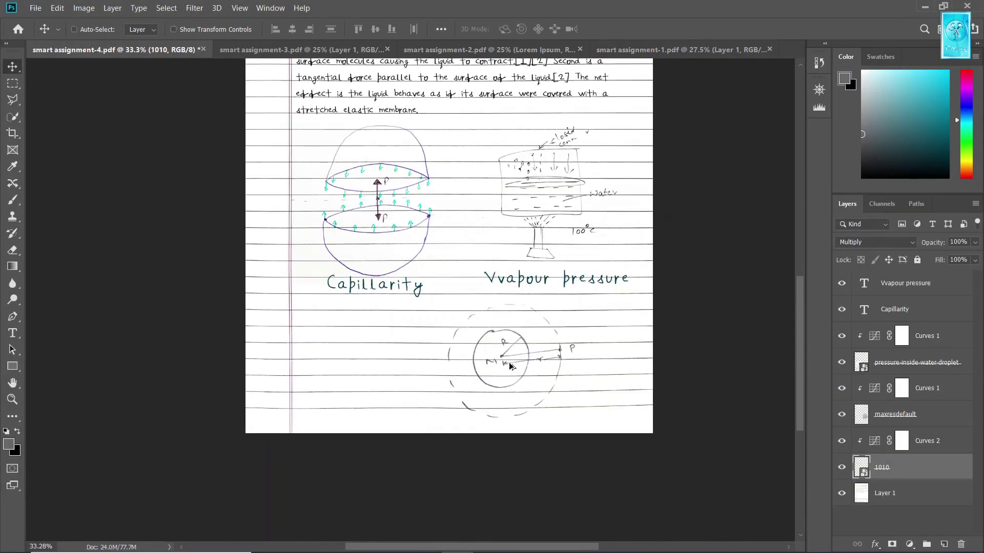
# Step: Switch through the document tabs to the smart assignment-2 Pelton turbine page
pyautogui.click(515, 50)
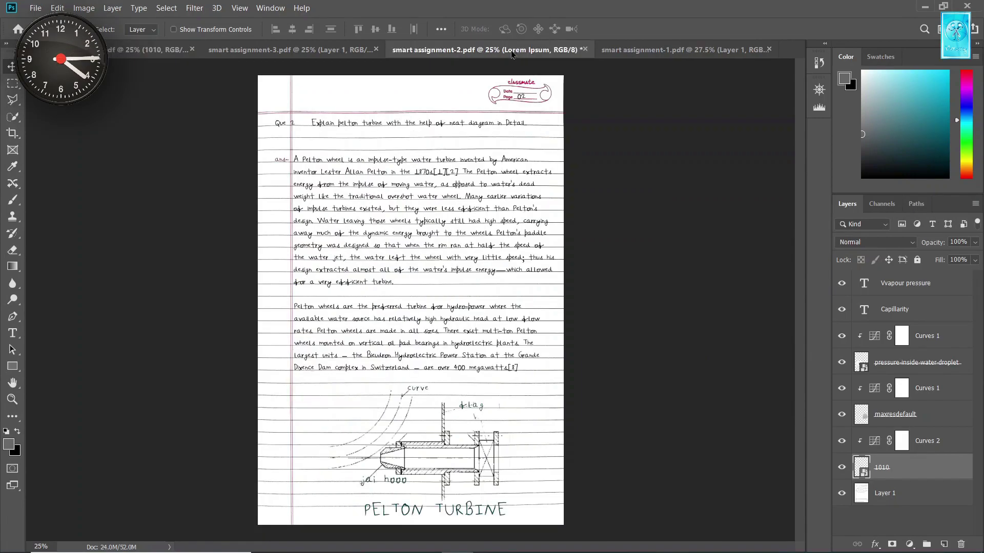
pyautogui.click(255, 50)
pyautogui.click(175, 51)
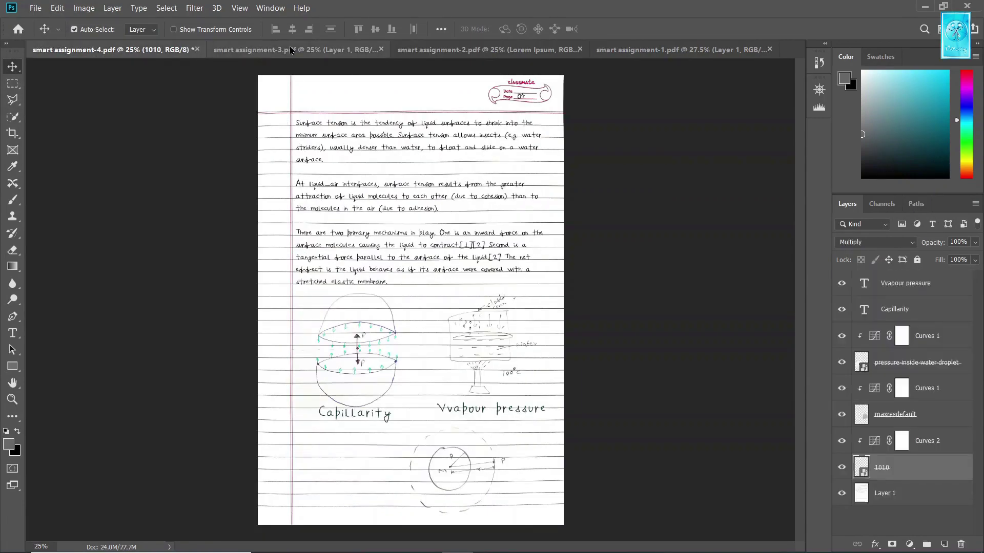
pyautogui.click(289, 48)
pyautogui.click(463, 51)
pyautogui.scroll(2, 382, 472)
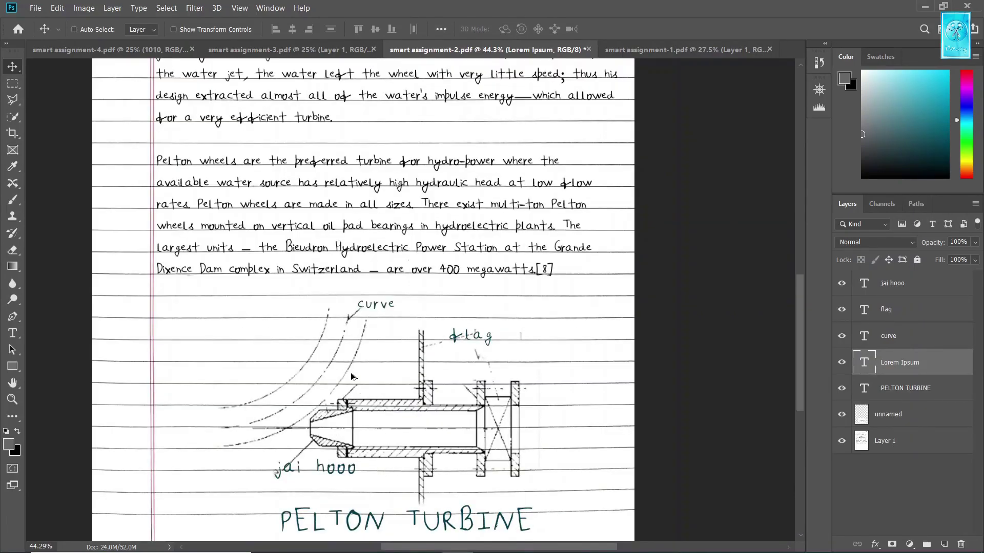
pyautogui.scroll(3, 352, 378)
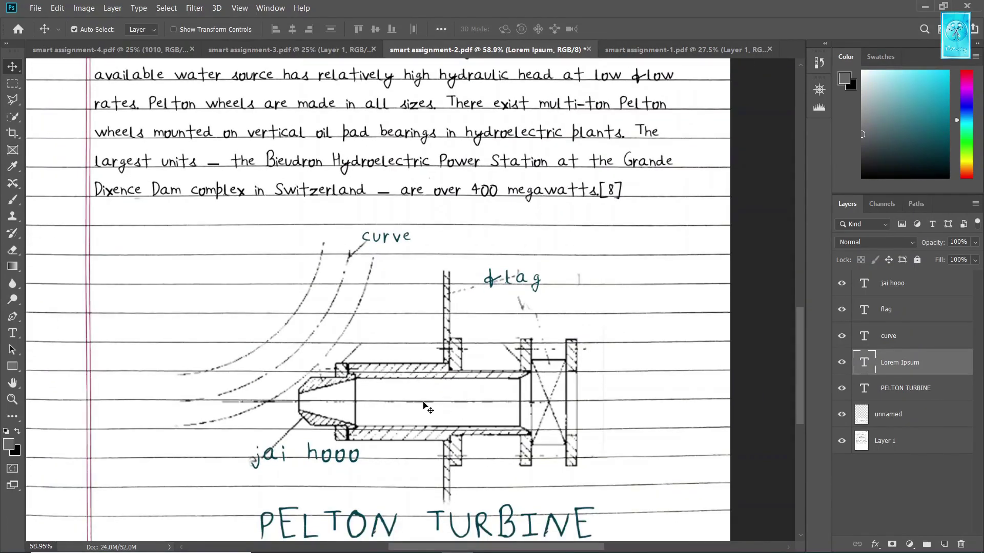
pyautogui.scroll(-4, 425, 405)
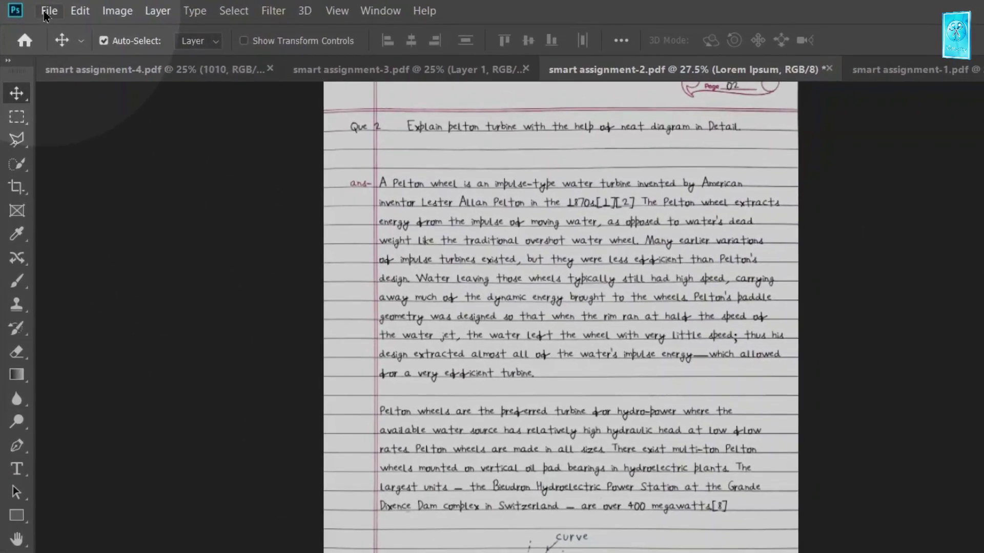
# Step: Quick Export the Pelton turbine page as a PNG to the Desktop
pyautogui.click(45, 16)
pyautogui.moveTo(251, 245)
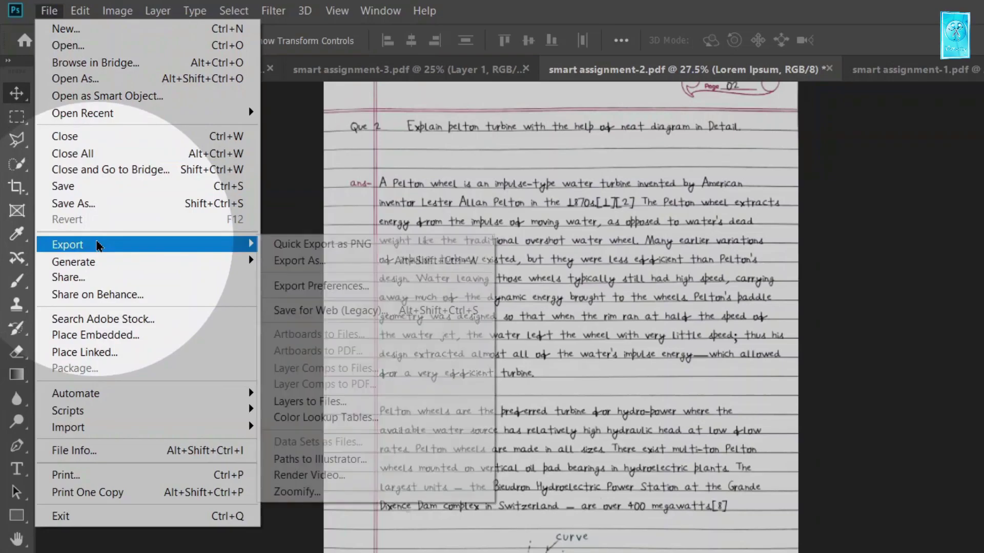
pyautogui.click(296, 246)
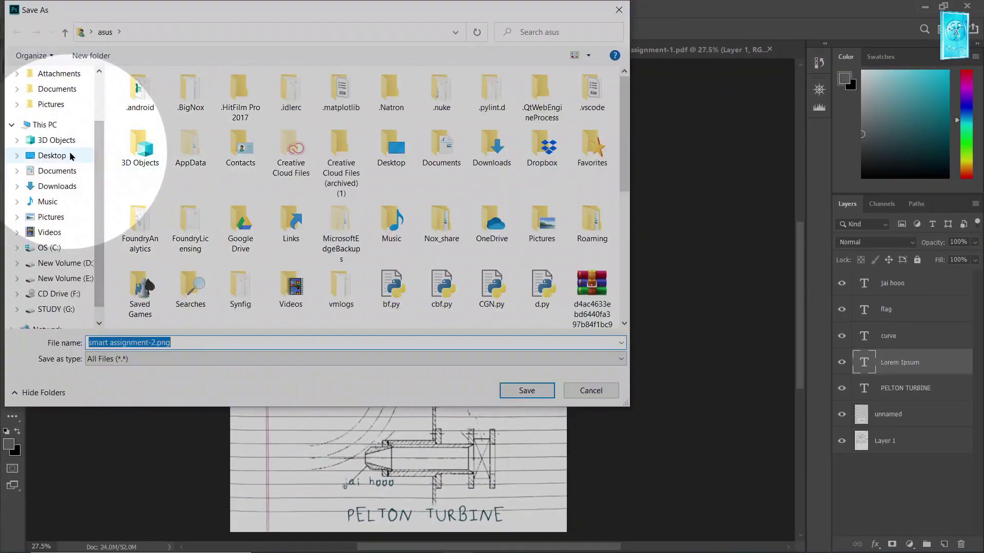
pyautogui.click(70, 155)
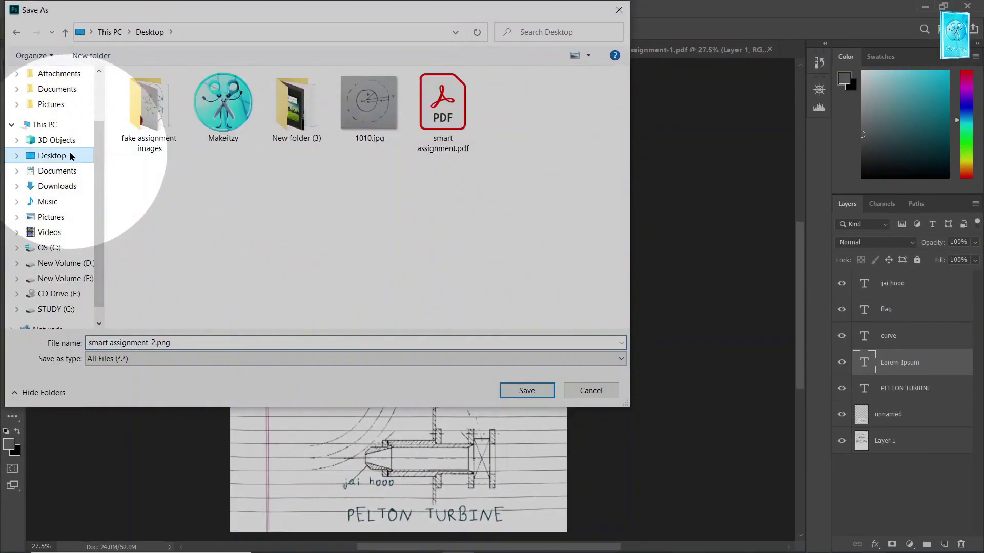
pyautogui.click(525, 390)
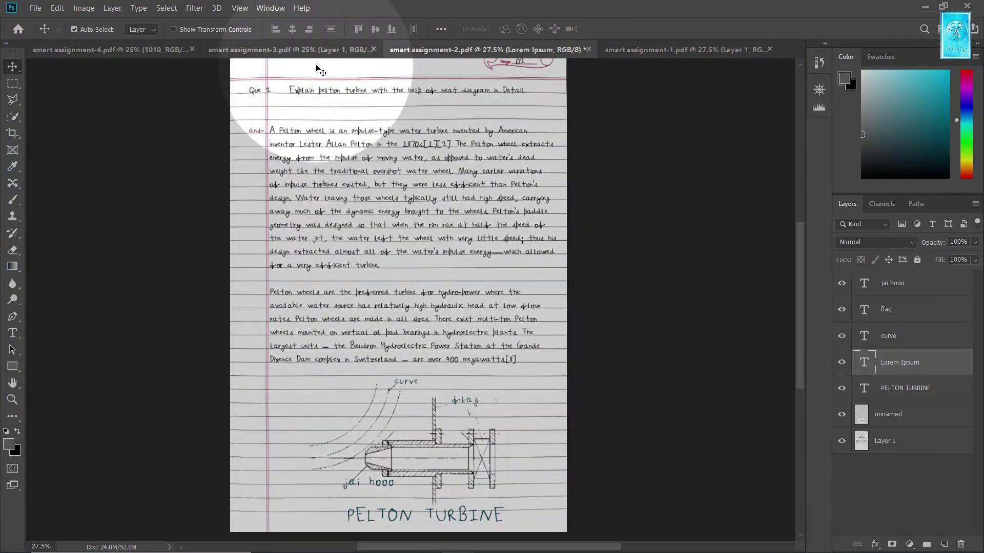
# Step: Export the smart assignment-3 vapour pressure page as a PNG
pyautogui.click(307, 50)
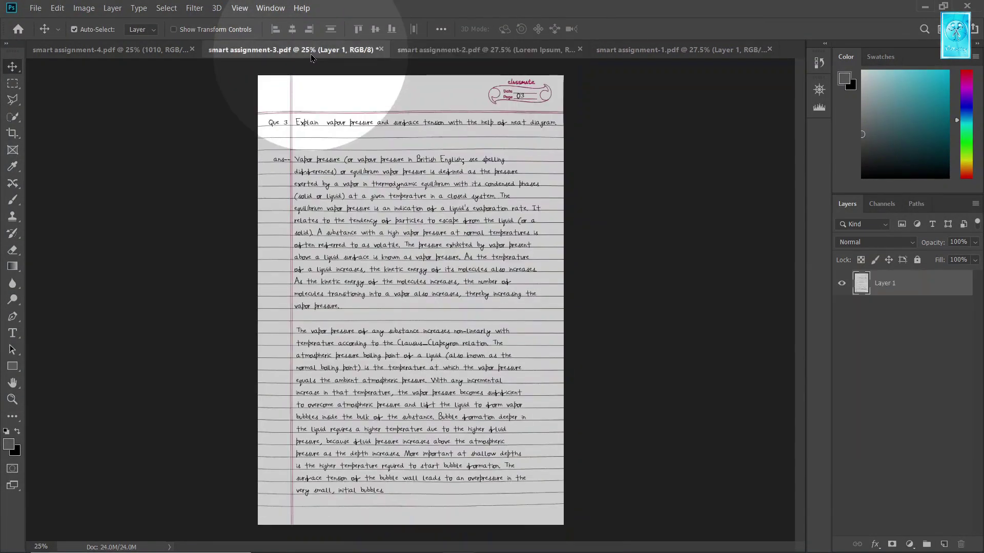
pyautogui.click(167, 54)
pyautogui.click(220, 50)
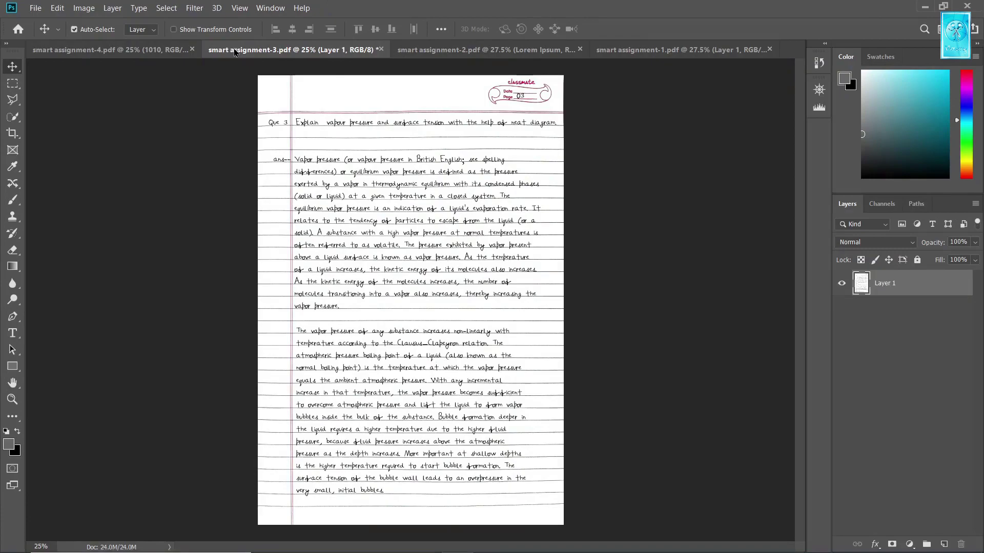
pyautogui.click(35, 8)
pyautogui.click(65, 168)
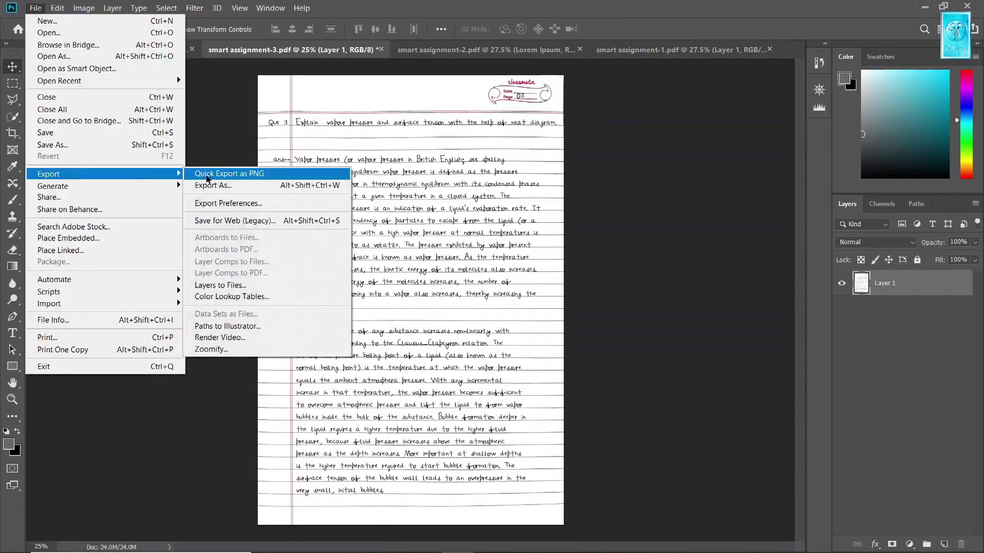
pyautogui.click(277, 171)
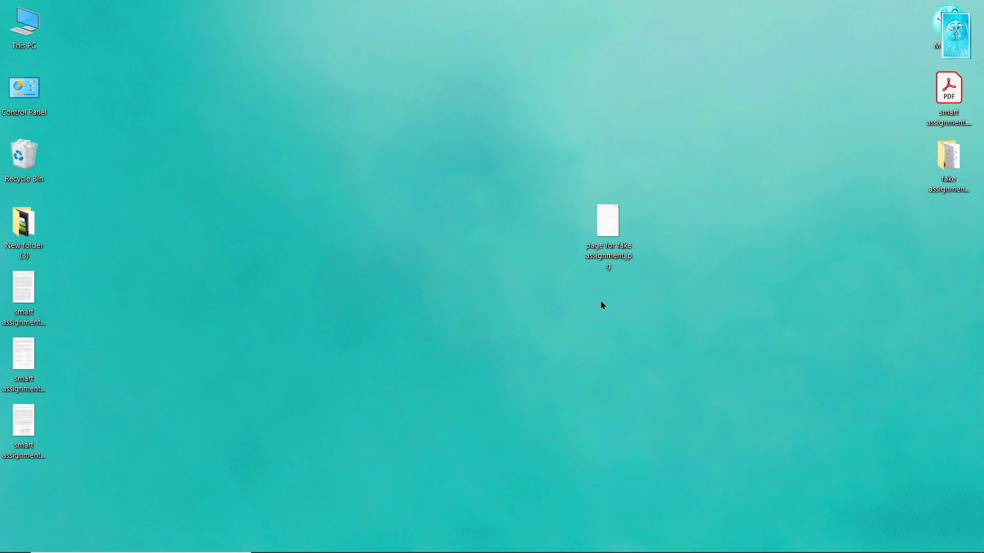
# Step: Check the file details of page for fake assignment.jpg: 1195 x 1755 pixels at 150 dpi
pyautogui.rightClick(617, 233)
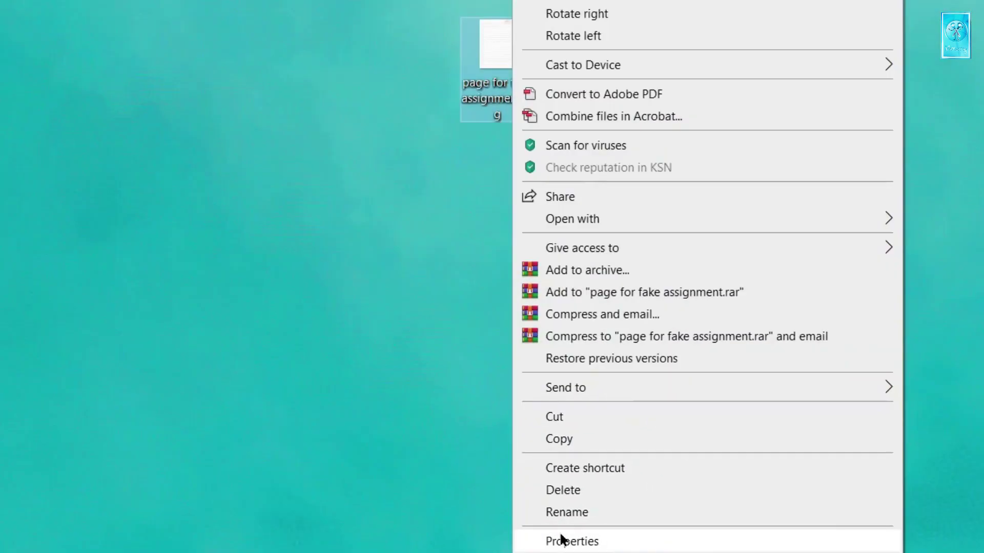
pyautogui.click(612, 542)
pyautogui.click(655, 101)
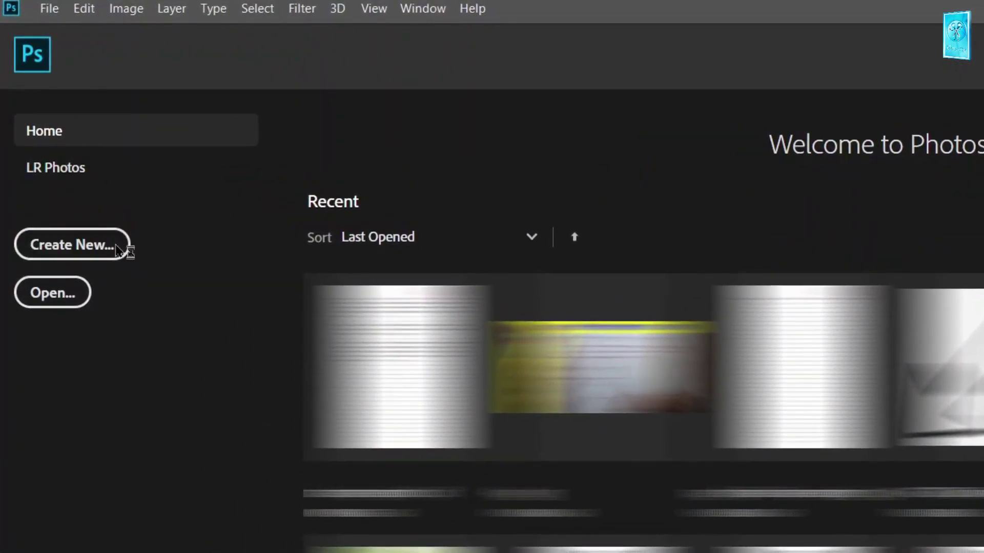
# Step: Create blank Photoshop document Untitled-1 with width 1195 and height 1755 pixels
pyautogui.click(78, 159)
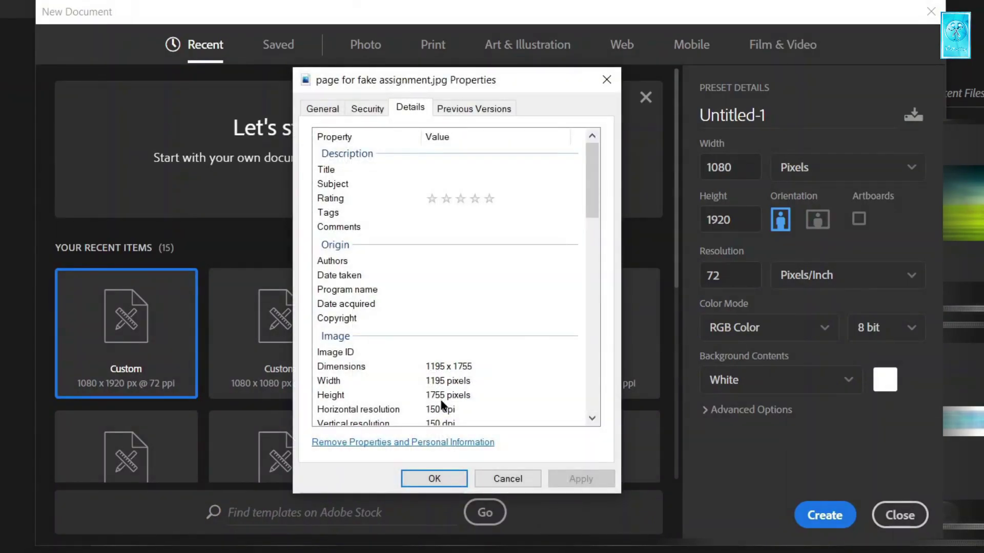
pyautogui.click(735, 219)
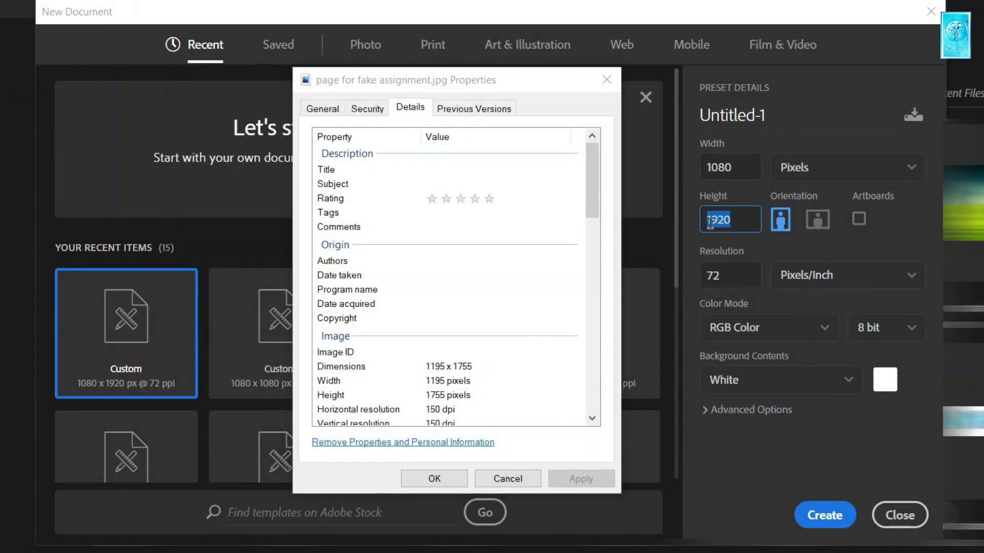
pyautogui.write('1755')
pyautogui.click(737, 168)
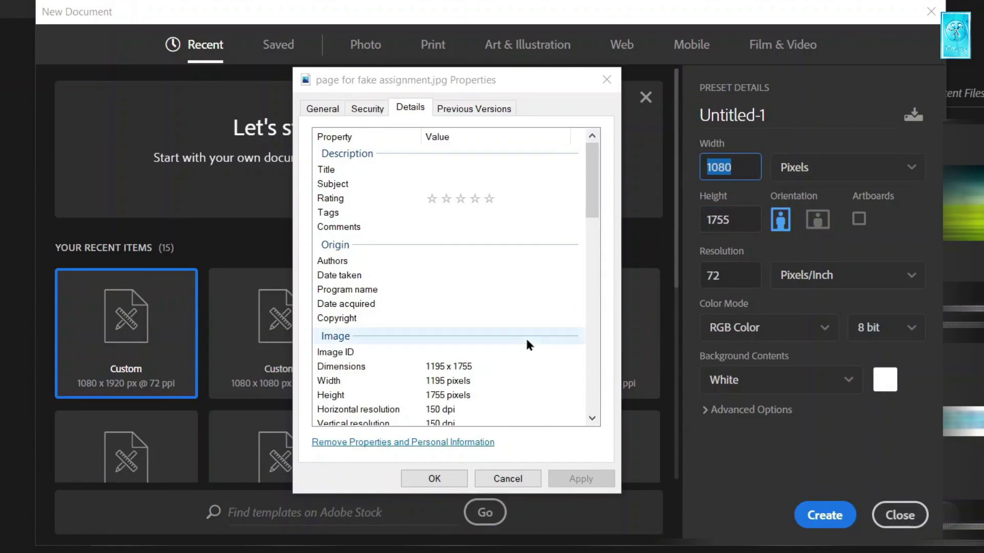
pyautogui.write('1195')
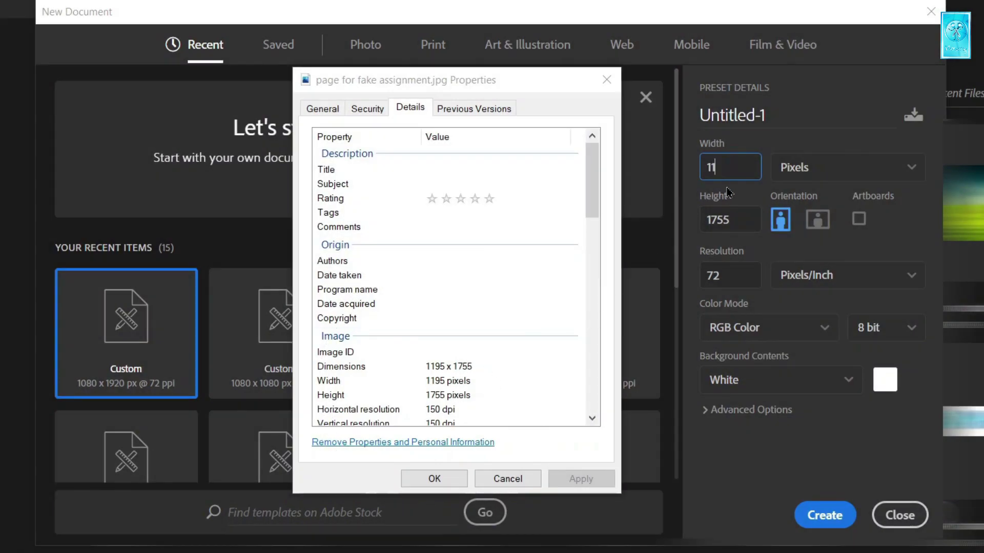
pyautogui.click(619, 101)
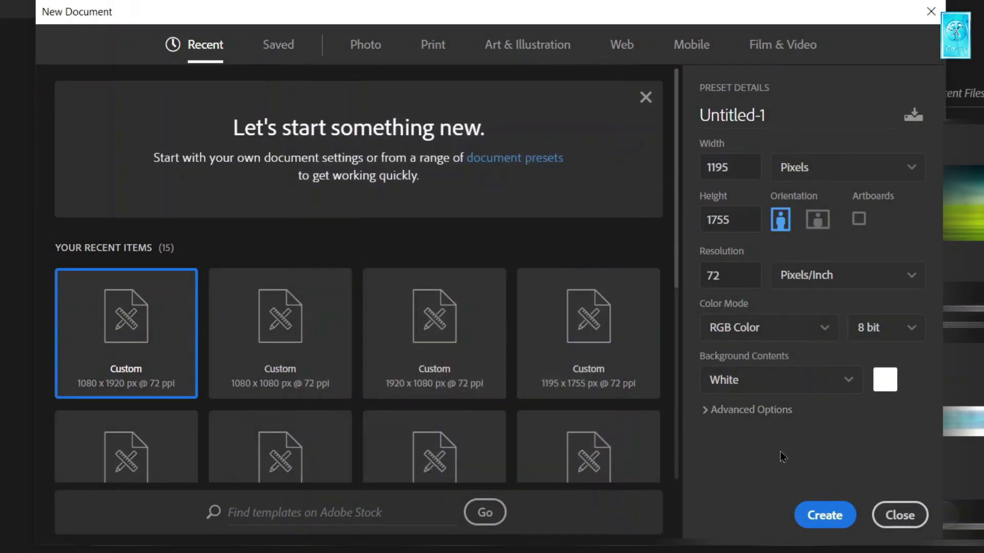
pyautogui.click(814, 515)
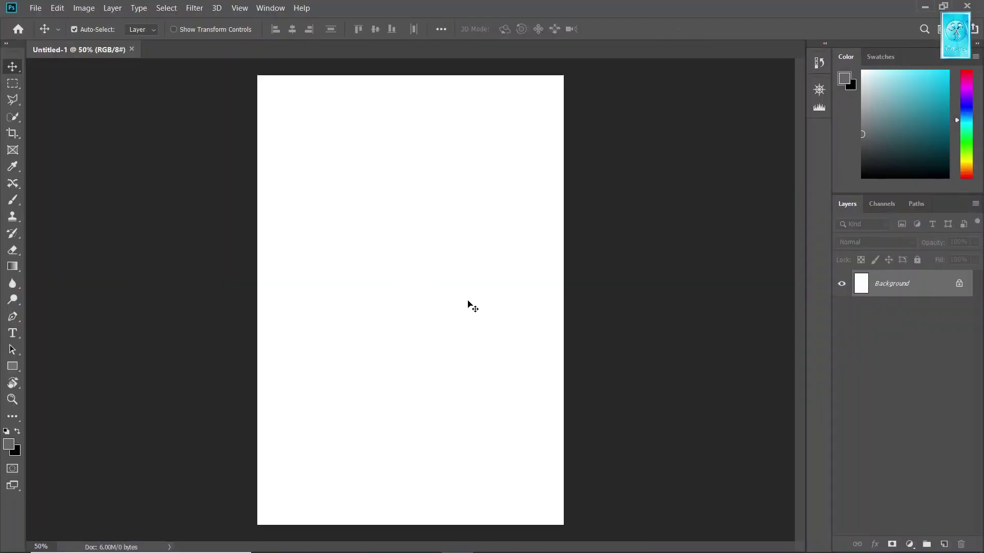
# Step: Place the notebook page image from the desktop into Untitled-1, scaled to fill the canvas
pyautogui.press('super+d')
pyautogui.moveTo(609, 223); pyautogui.dragTo(391, 241)
pyautogui.moveTo(406, 290); pyautogui.dragTo(570, 525)
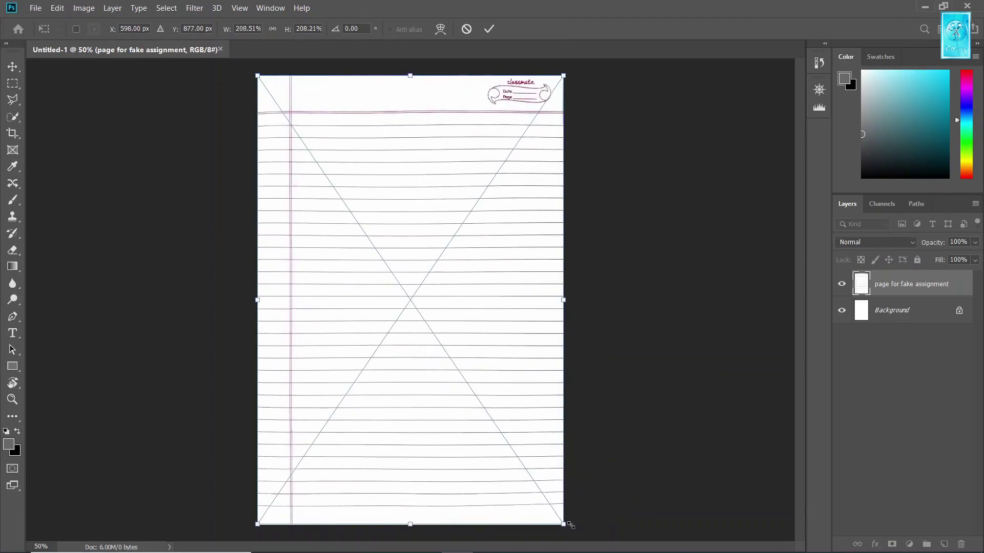
pyautogui.press('Return')
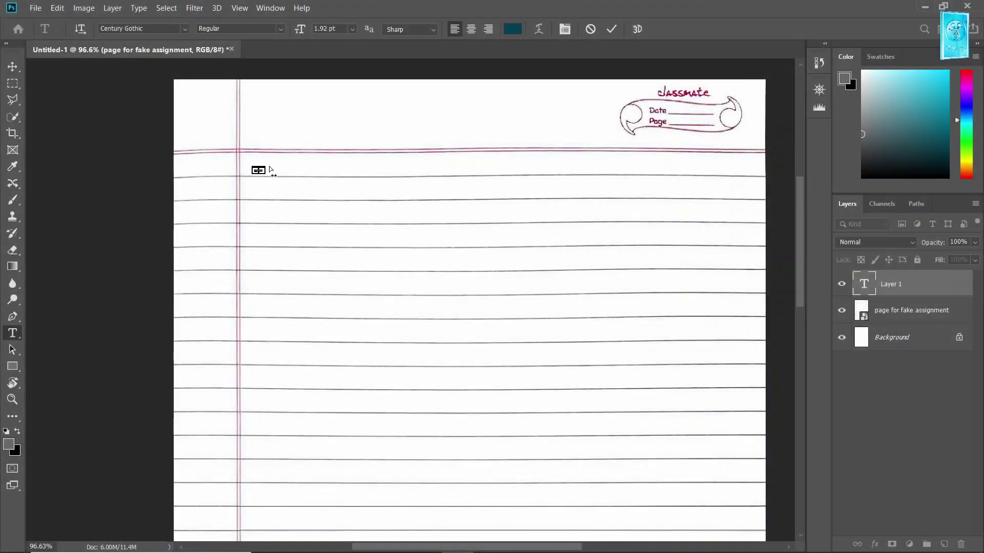
# Step: Enlarge the placeholder text to 46.72 pt and copy Wikipedia's paragraph on the two primary mechanisms
pyautogui.moveTo(267, 166); pyautogui.dragTo(416, 142)
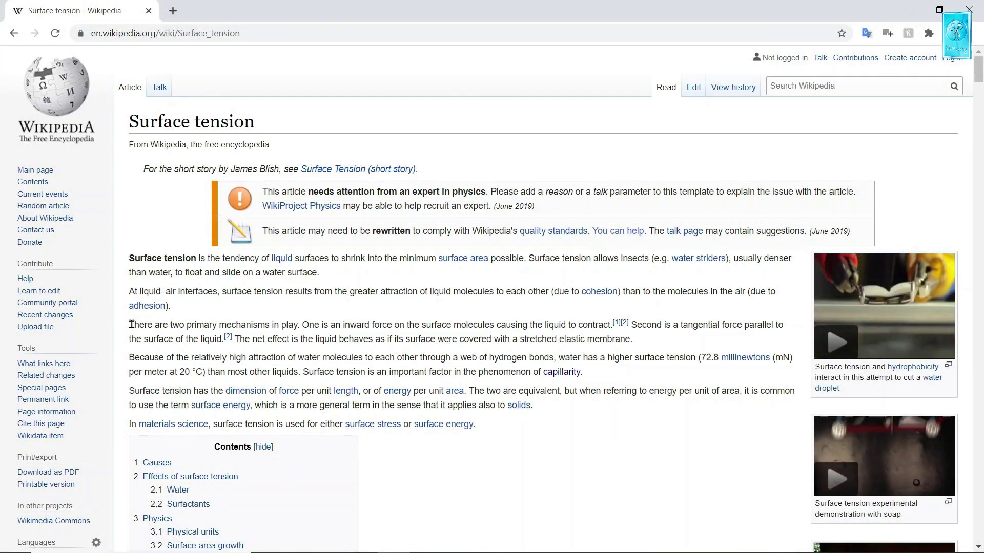
pyautogui.moveTo(132, 324); pyautogui.dragTo(616, 338)
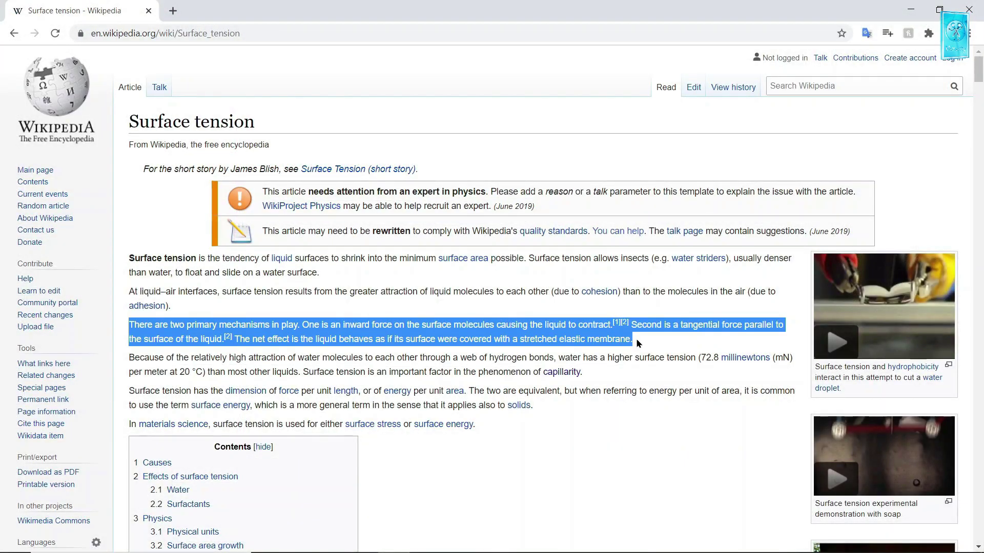
pyautogui.rightClick(617, 336)
pyautogui.click(624, 343)
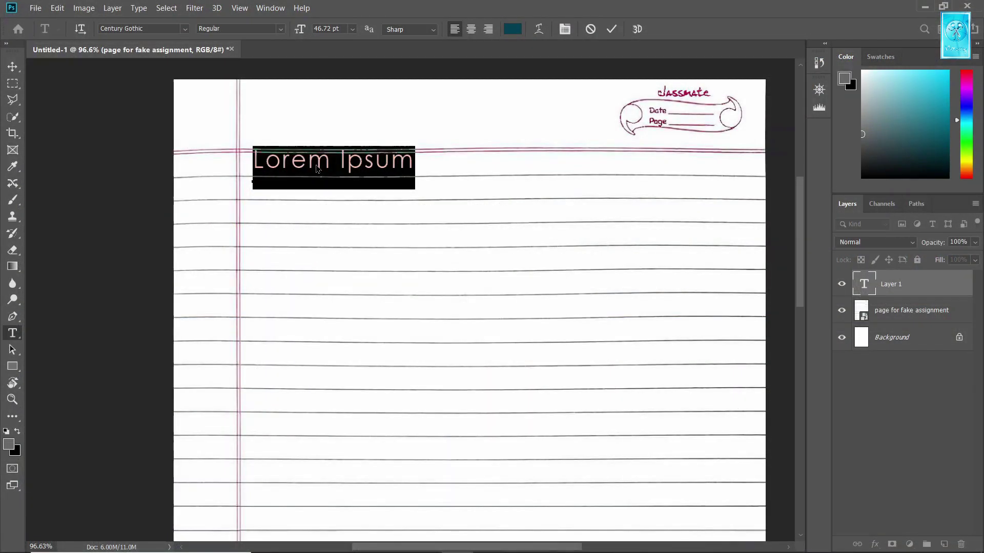
# Step: Paste the copied paragraph over the Lorem Ipsum placeholder and select all its text
pyautogui.rightClick(318, 169)
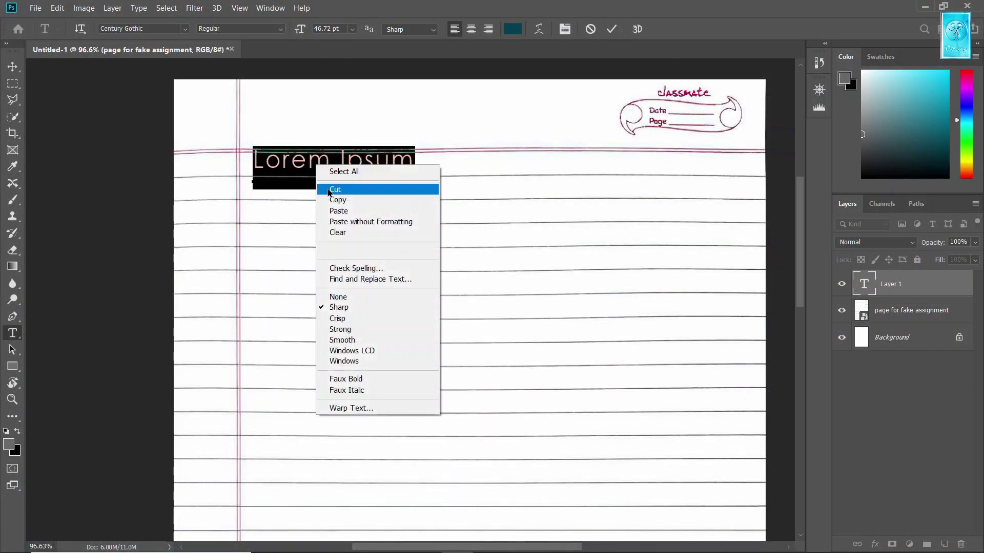
pyautogui.click(332, 212)
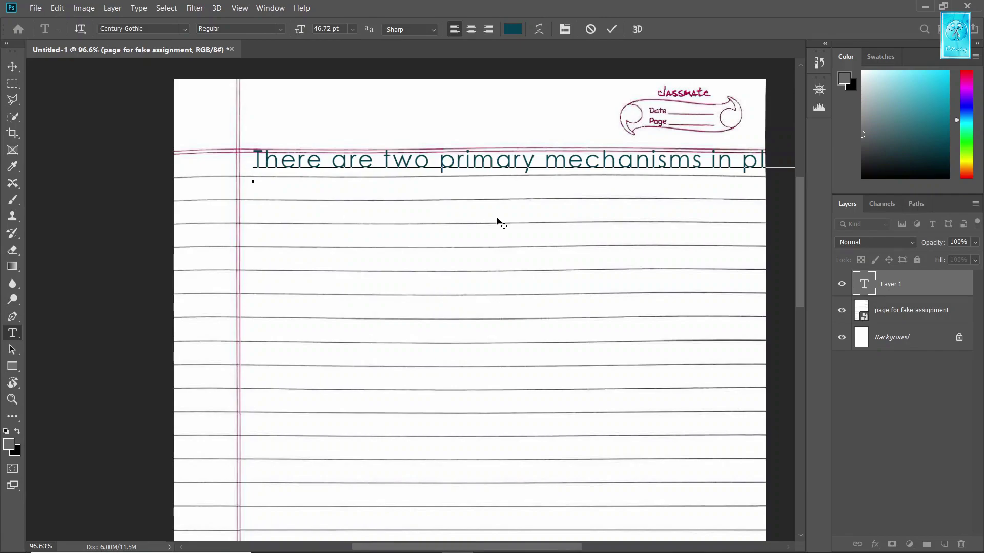
pyautogui.scroll(-6, 501, 224)
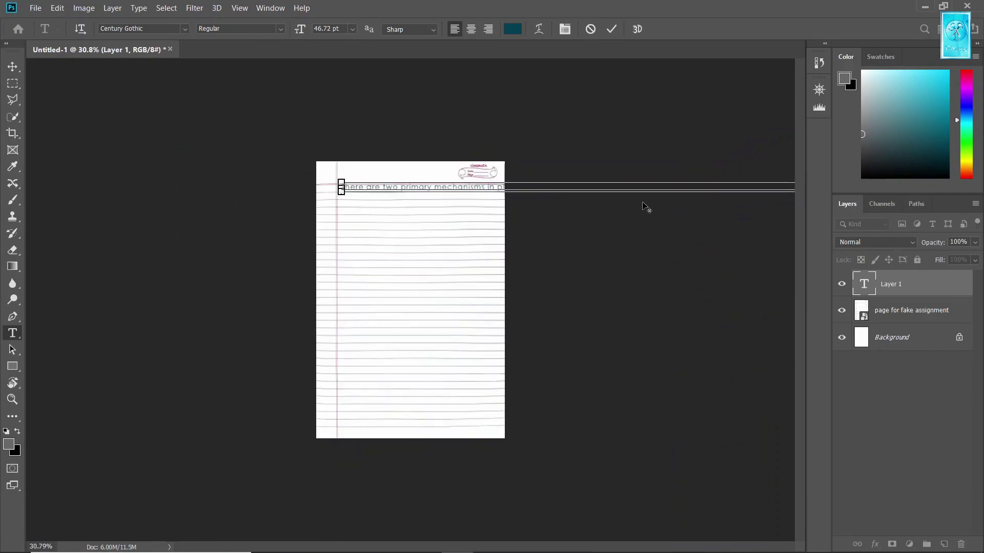
pyautogui.scroll(6, 438, 139)
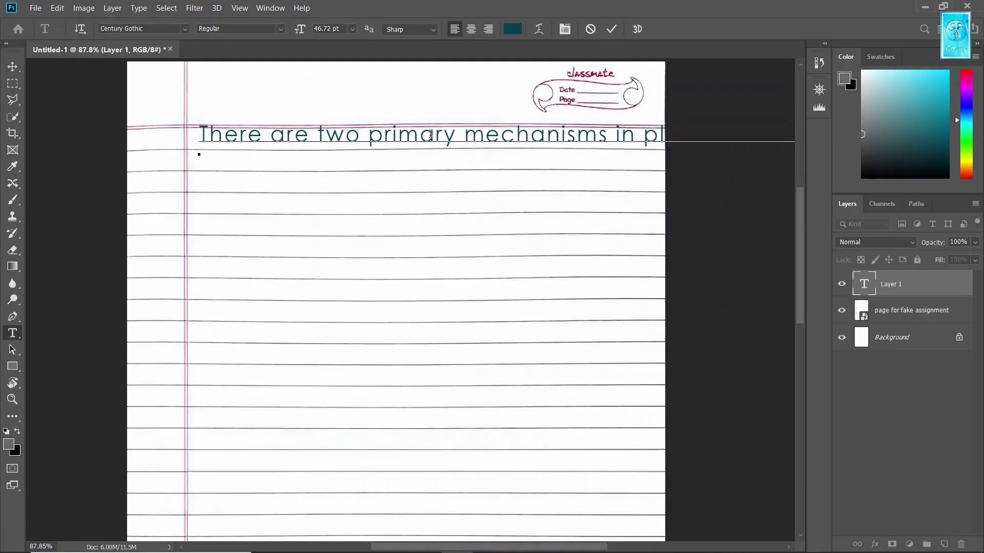
pyautogui.rightClick(432, 141)
pyautogui.click(444, 143)
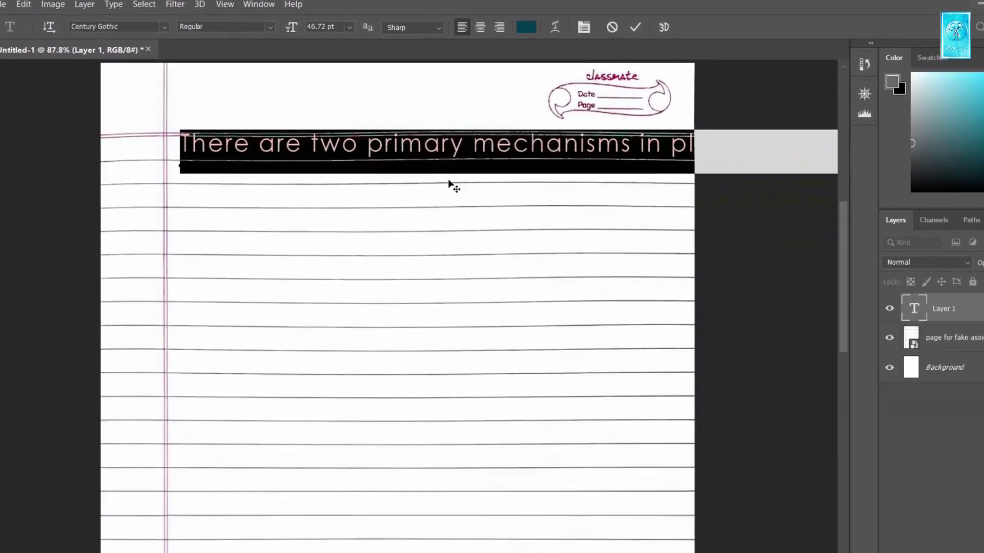
pyautogui.hotkey('ctrl', 't')
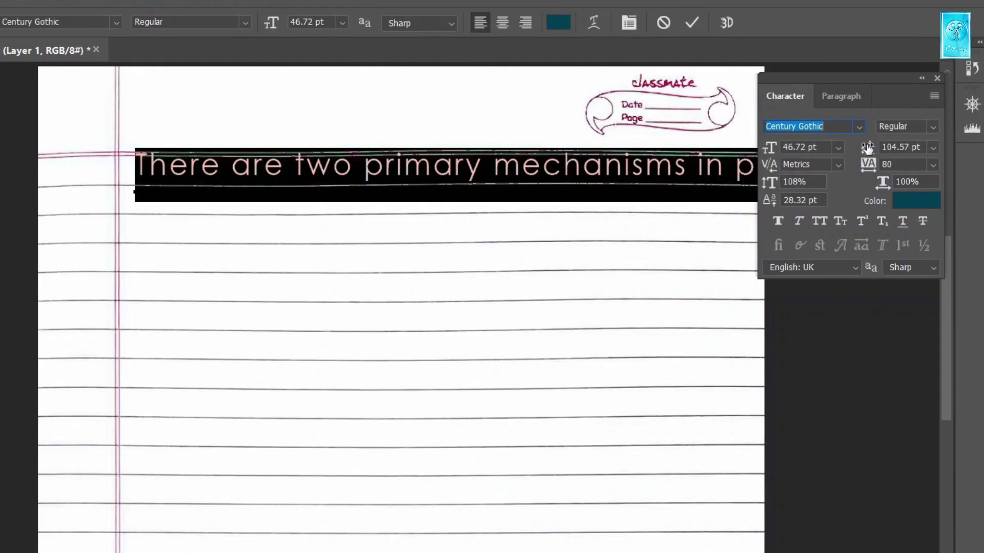
# Step: Apply the Pp Fonts Makeitzy handwriting font and nudge the text onto the first ruled line
pyautogui.click(863, 129)
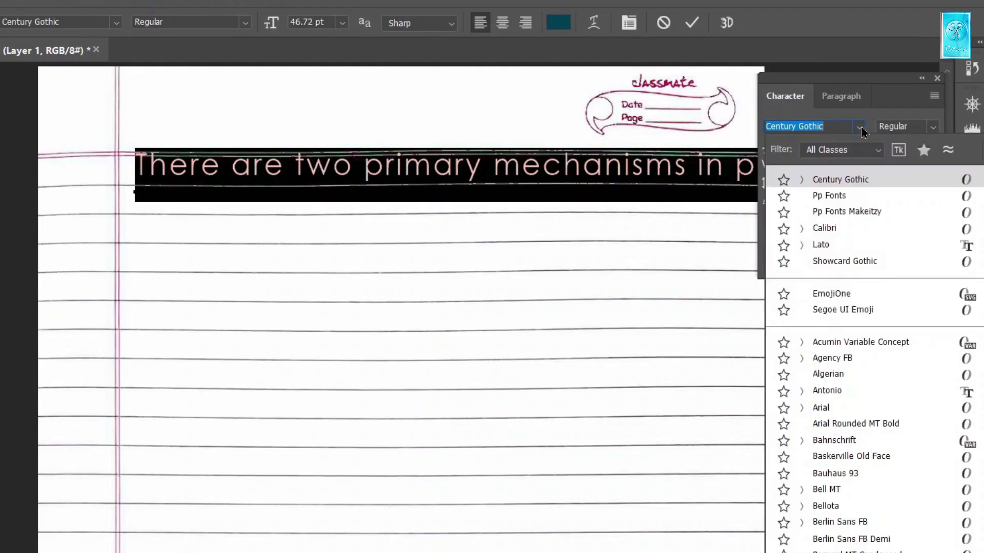
pyautogui.click(870, 213)
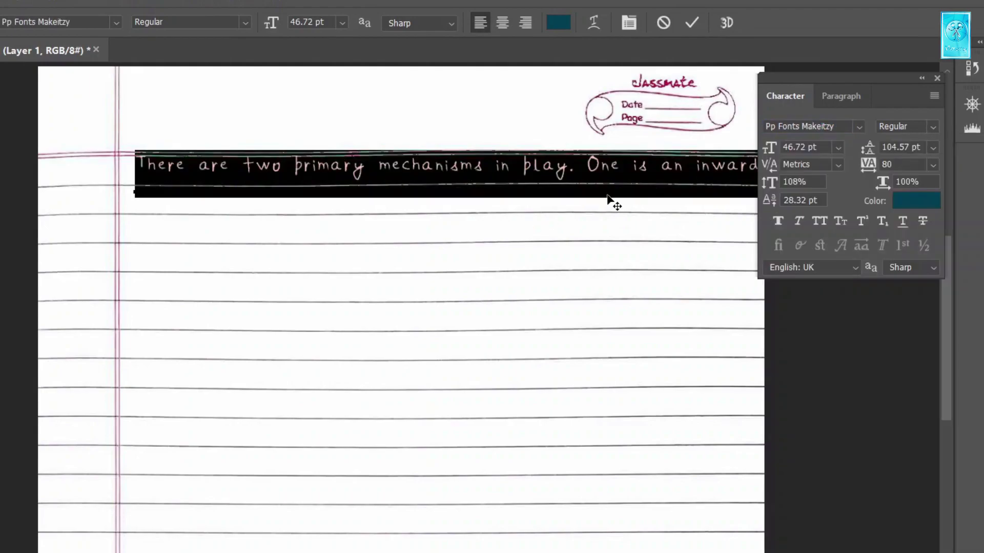
pyautogui.moveTo(524, 259); pyautogui.dragTo(513, 271)
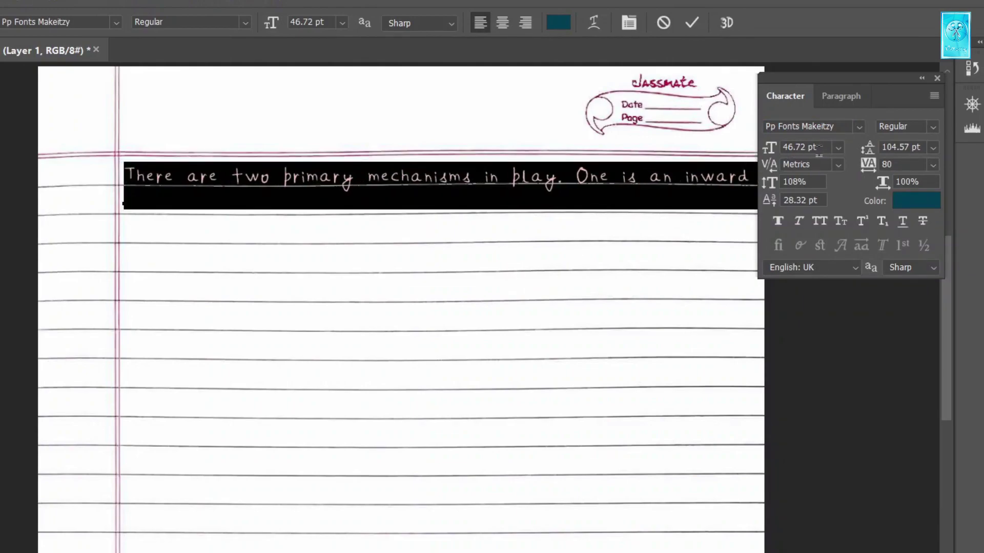
# Step: Raise the paragraph's font size to 53 pt
pyautogui.moveTo(818, 149); pyautogui.dragTo(762, 161)
pyautogui.press('Up')
pyautogui.press('Up')
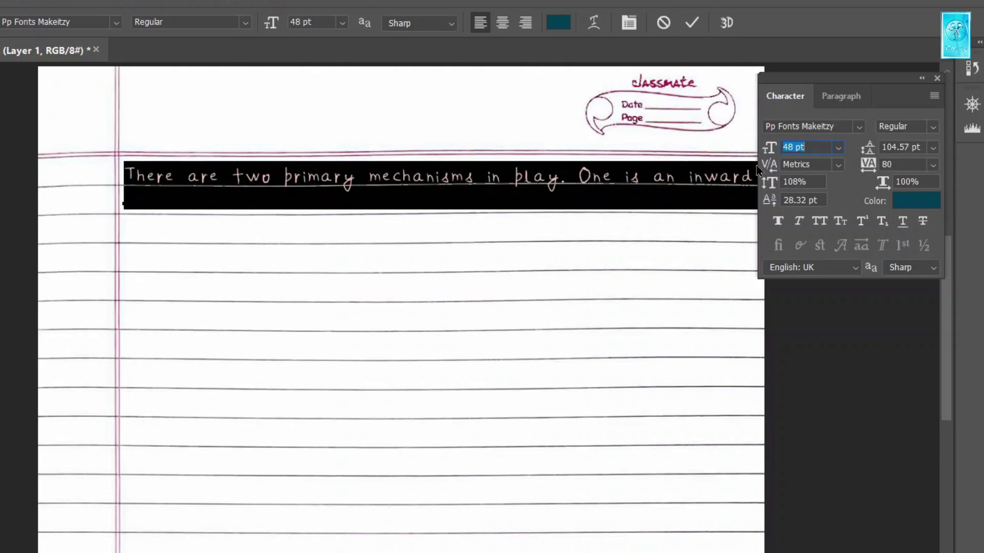
pyautogui.click(477, 239)
pyautogui.click(478, 240)
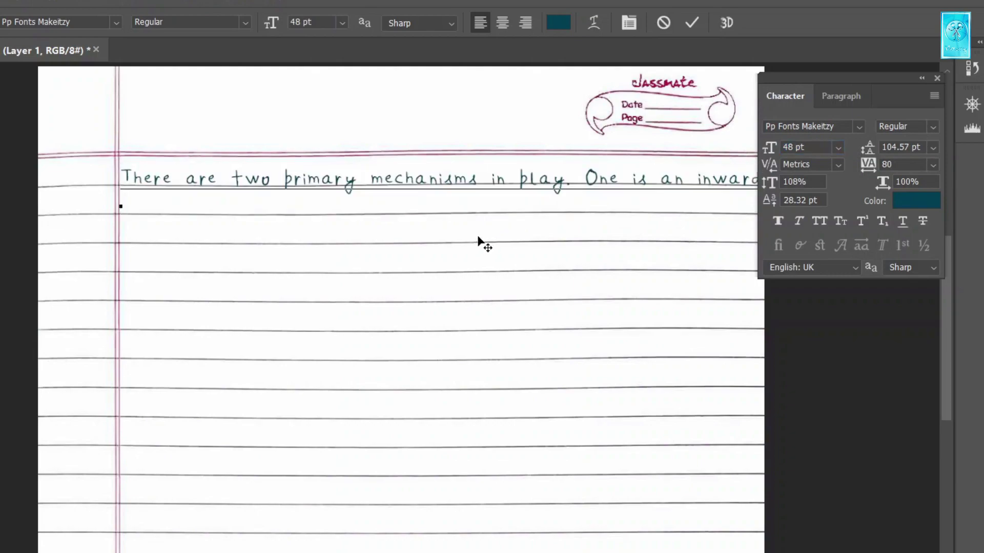
pyautogui.tripleClick(667, 174)
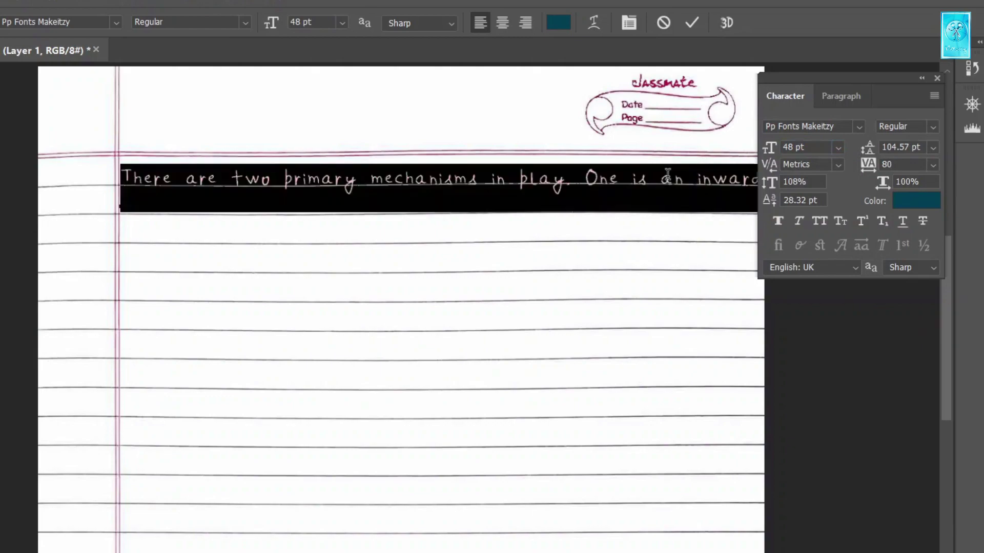
pyautogui.doubleClick(805, 148)
pyautogui.press('Up')
pyautogui.press('Up')
pyautogui.press('Up')
pyautogui.press('Up')
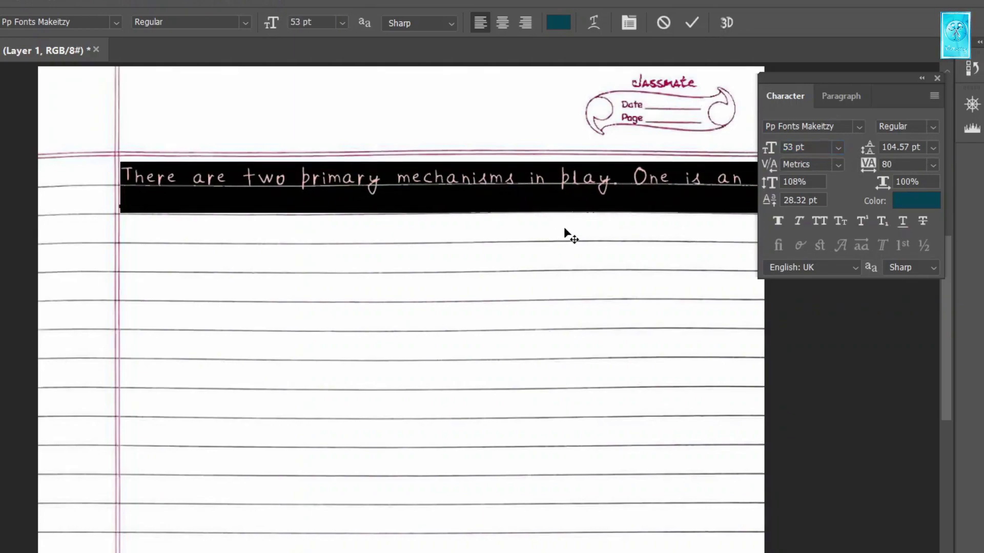
pyautogui.press('Return')
# Step: Insert line breaks so the paragraph wraps across seven ruled lines ending at "membrane."
pyautogui.click(750, 178)
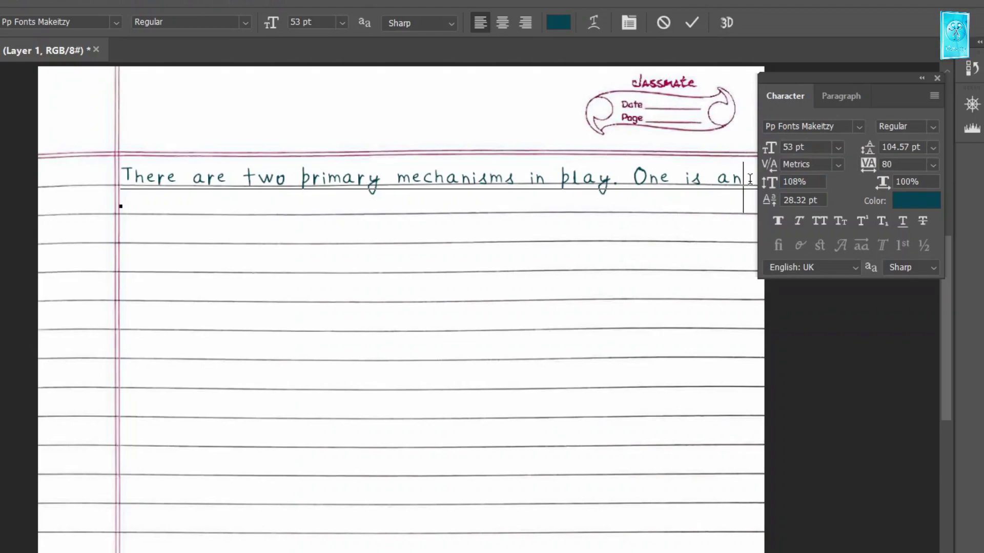
pyautogui.hotkey('ctrl', 'v')
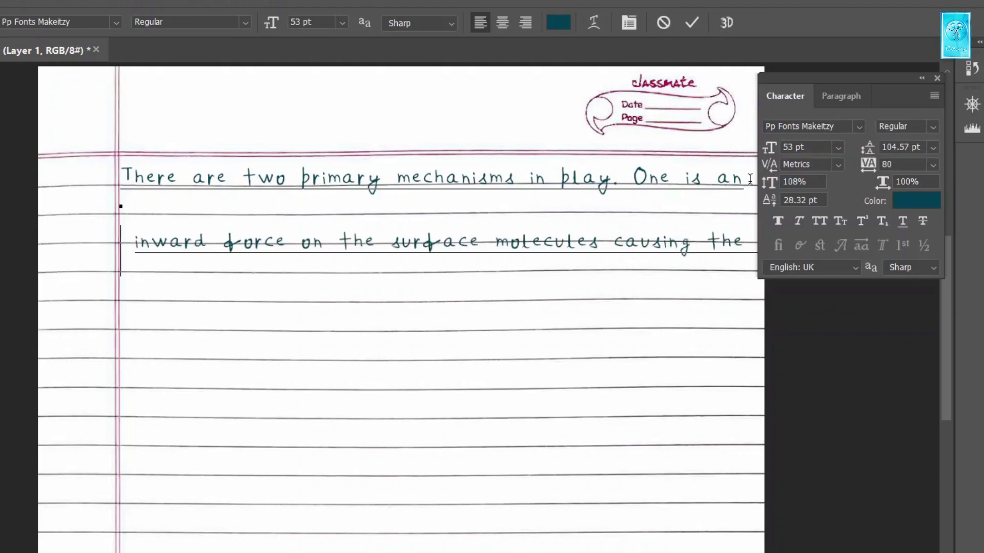
pyautogui.click(746, 244)
pyautogui.press('Return')
pyautogui.click(741, 308)
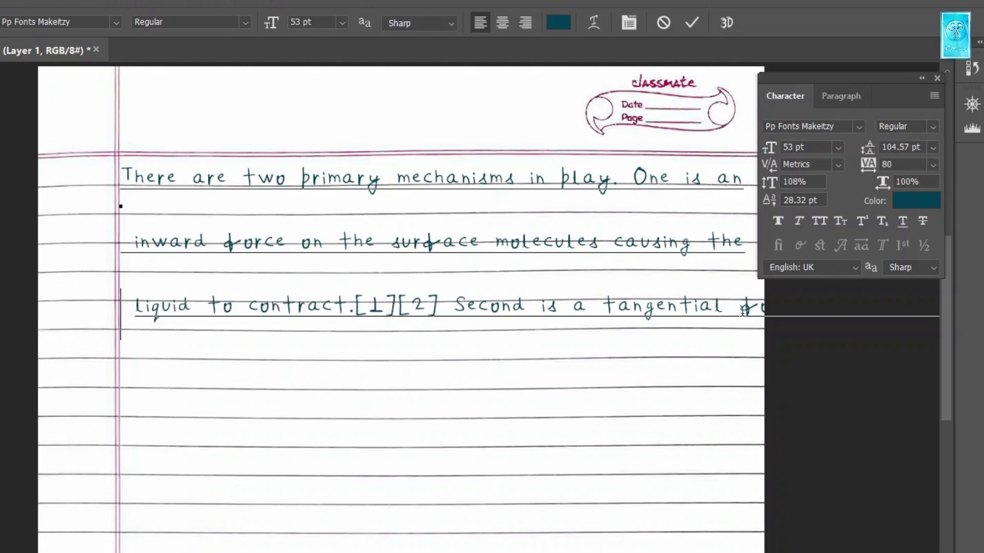
pyautogui.press('Return')
pyautogui.click(727, 370)
pyautogui.press('Return')
pyautogui.click(709, 438)
pyautogui.press('Return')
pyautogui.click(729, 499)
pyautogui.press('Return')
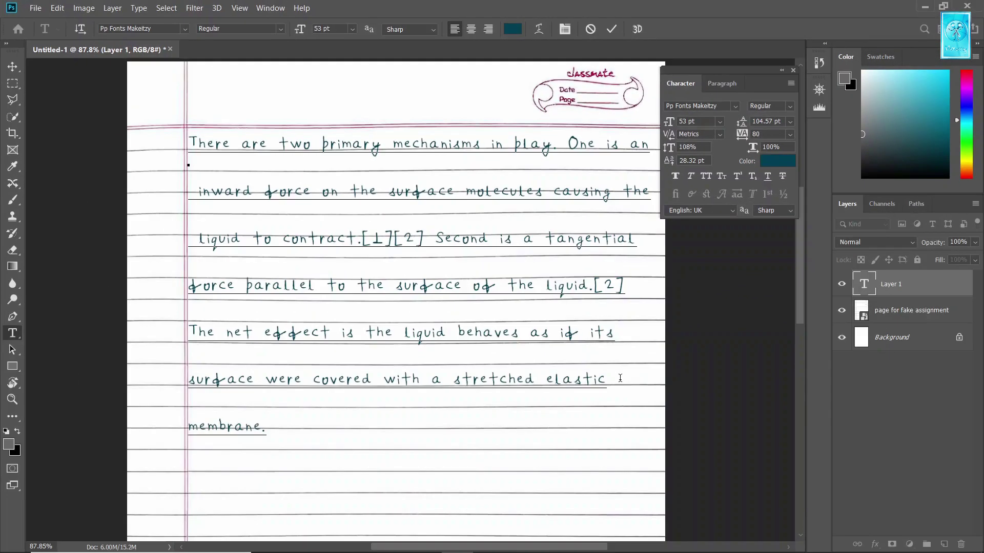
# Step: Commit the text edits, then reselect all of the paragraph text
pyautogui.hotkey('ctrl', 'Return')
pyautogui.click(601, 235)
pyautogui.hotkey('ctrl', 'a')
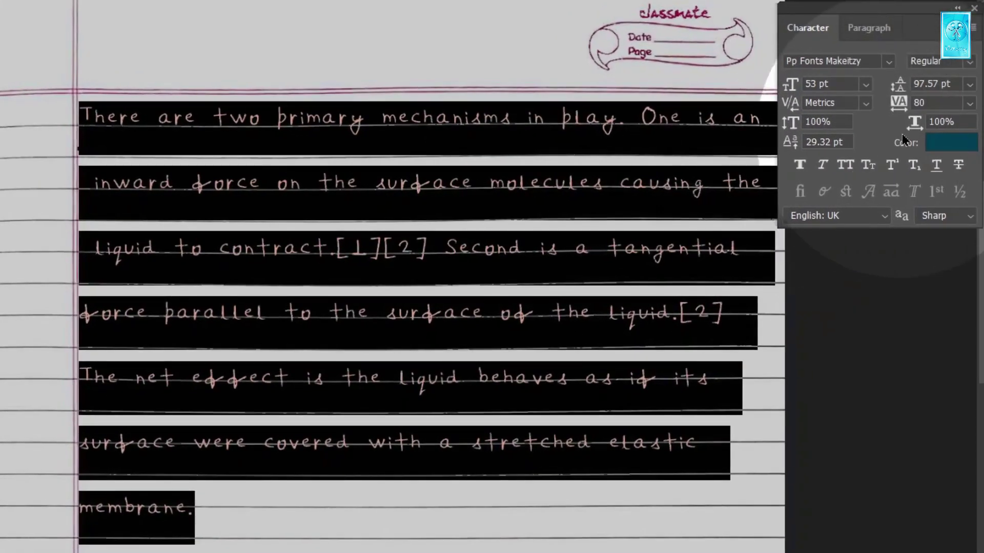
# Step: Set the paragraph to 48 pt with 48 pt leading, align it to the ruled lines, and commit
pyautogui.click(905, 86)
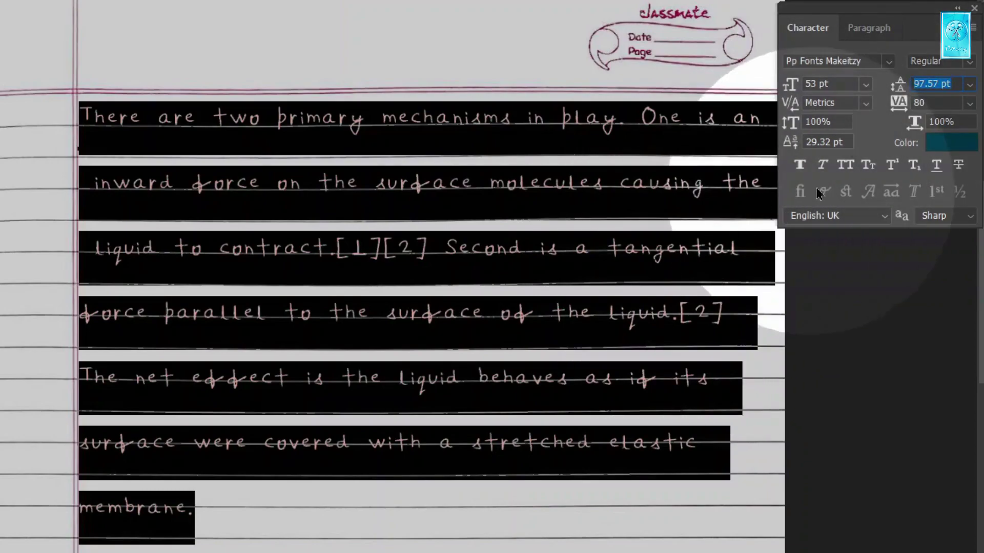
pyautogui.moveTo(905, 86); pyautogui.dragTo(874, 133)
pyautogui.click(865, 84)
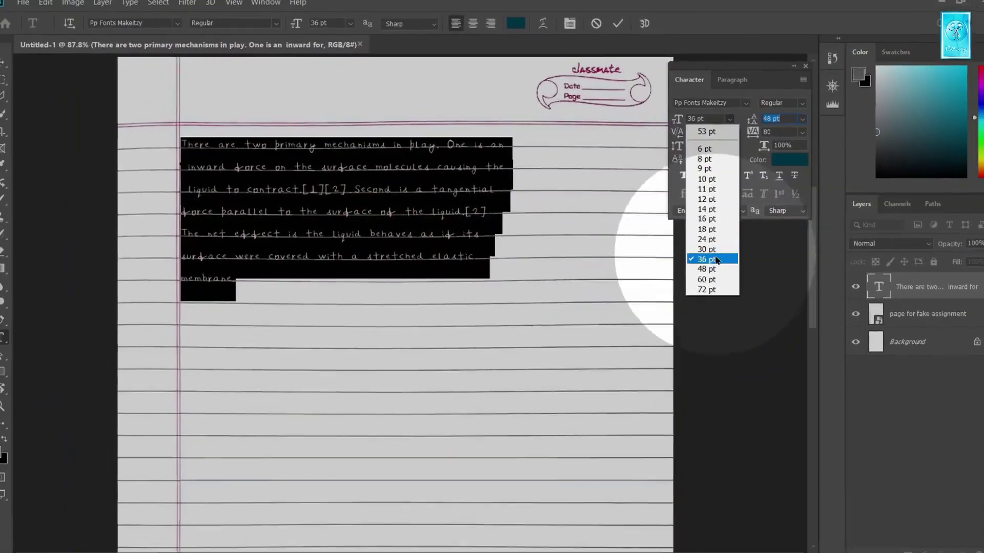
pyautogui.click(856, 277)
pyautogui.moveTo(414, 318); pyautogui.dragTo(417, 320)
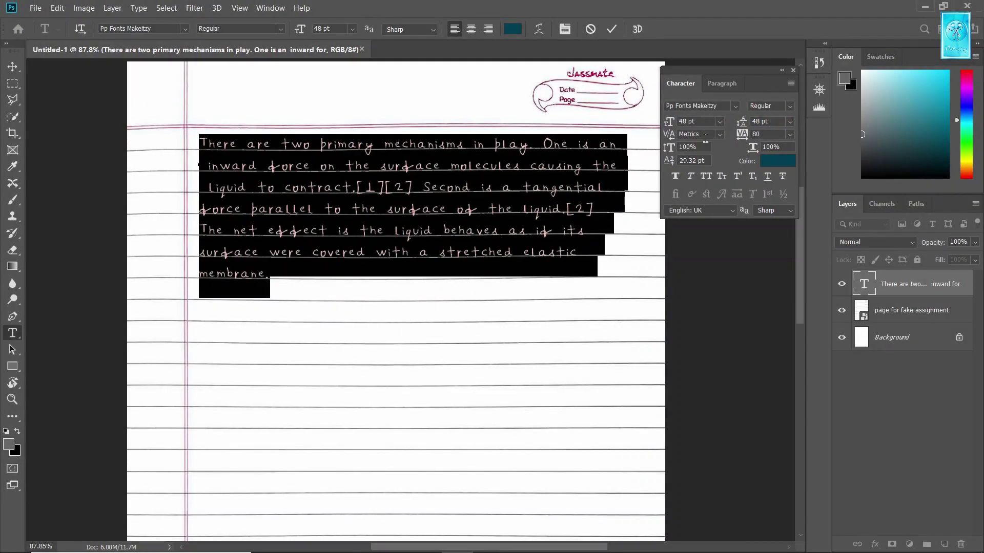
pyautogui.click(793, 71)
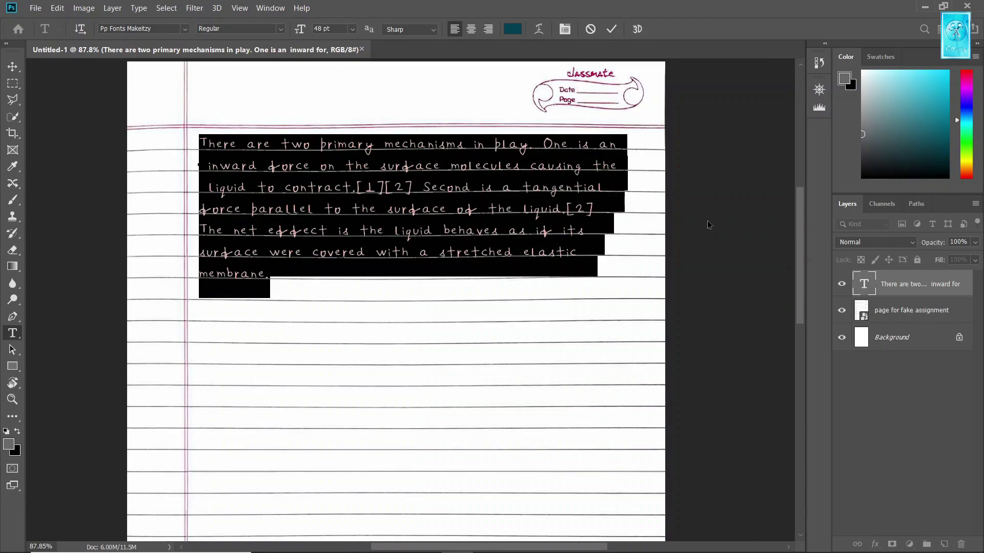
pyautogui.click(612, 297)
pyautogui.scroll(-2, 446, 264)
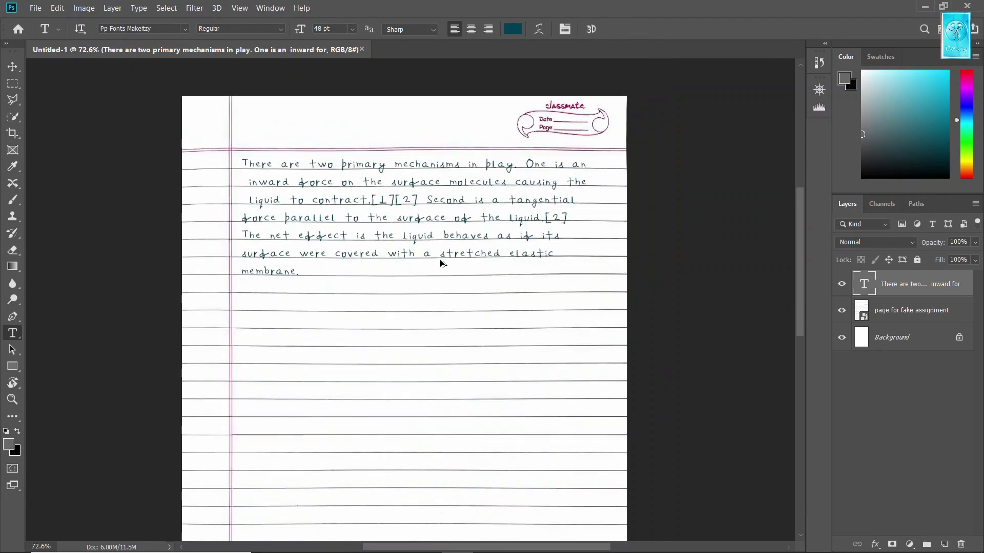